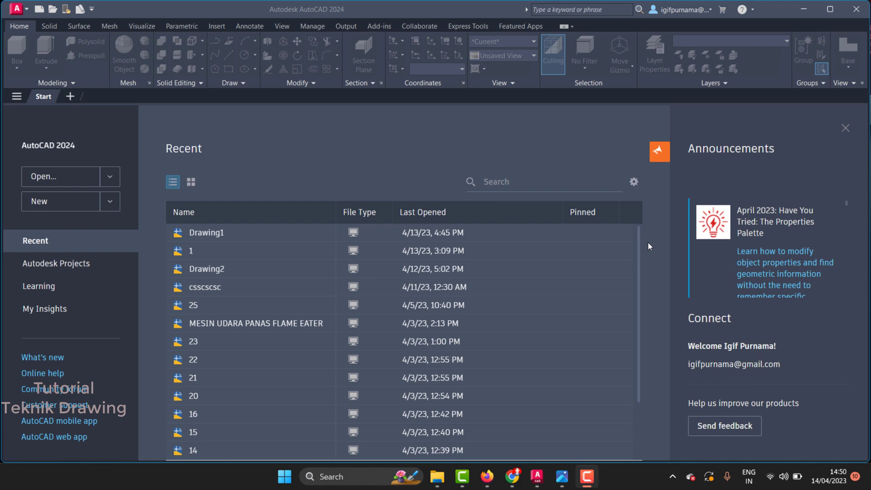
View the bracket reference image, then start a new blank drawing, Drawing1.
left_click(567, 480)
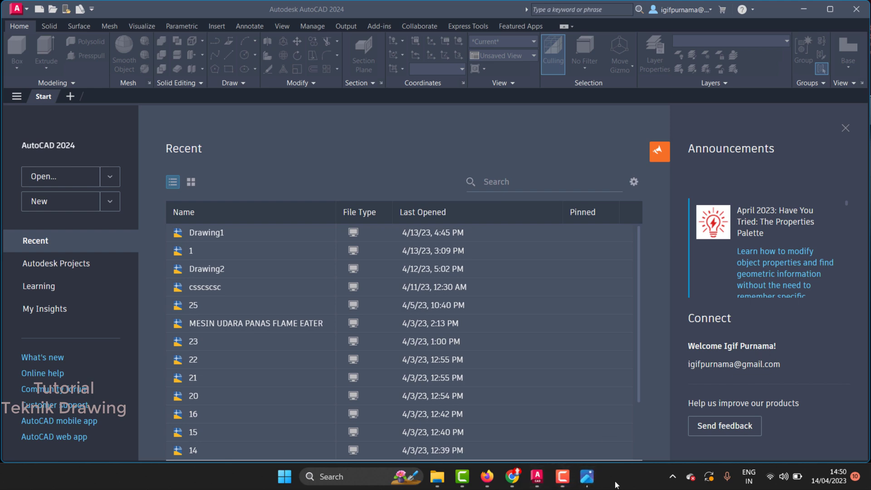
scroll(342, 163, "up", 1)
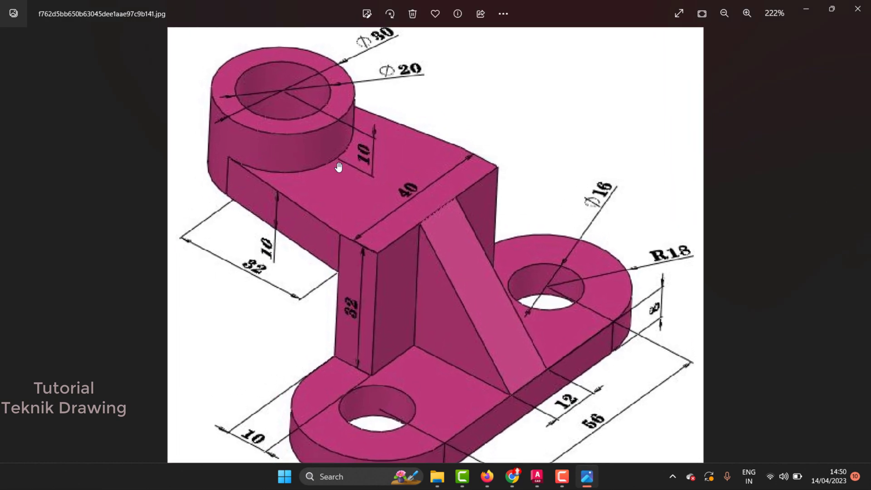
left_click(830, 9)
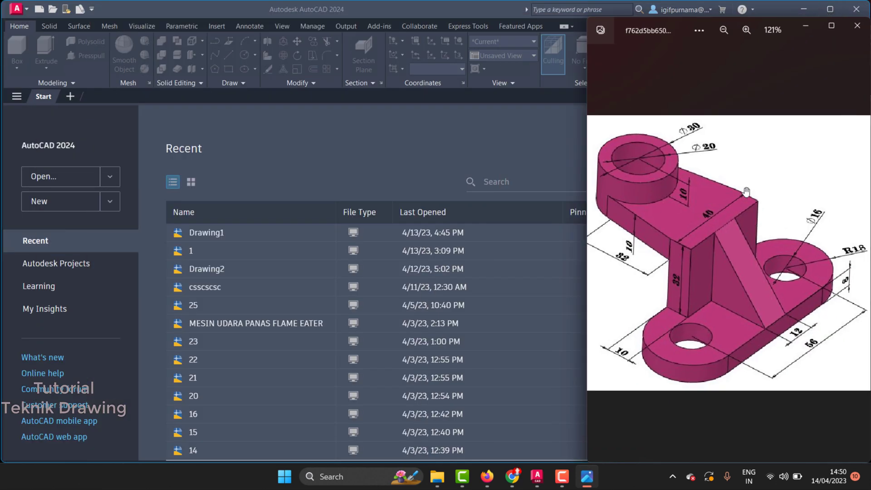
left_click(268, 137)
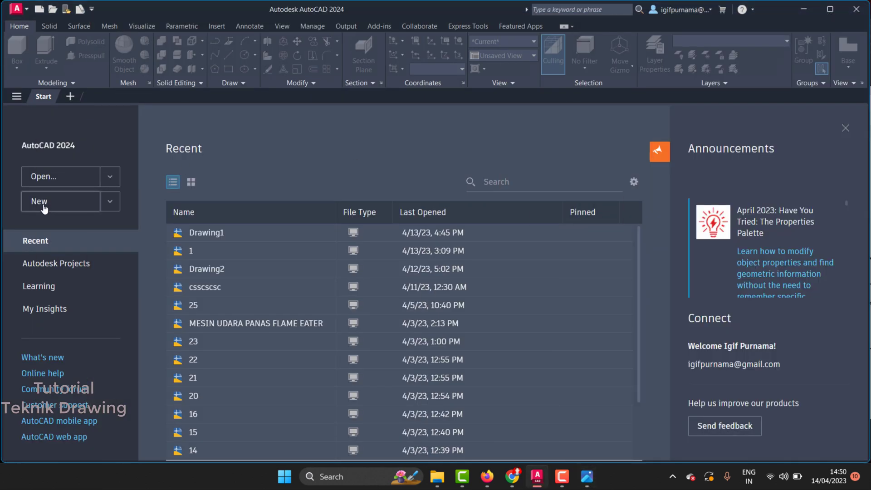
left_click(210, 222)
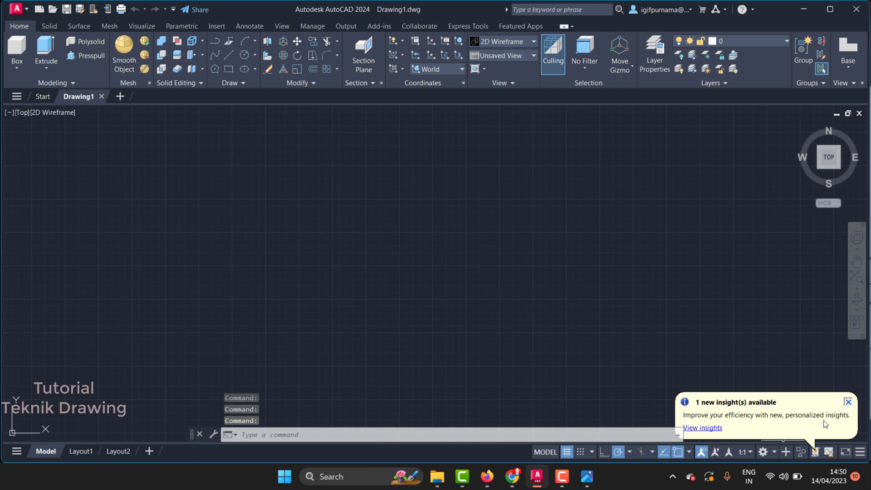
Bring the bracket reference image forward in Photos and maximize it.
left_click(586, 477)
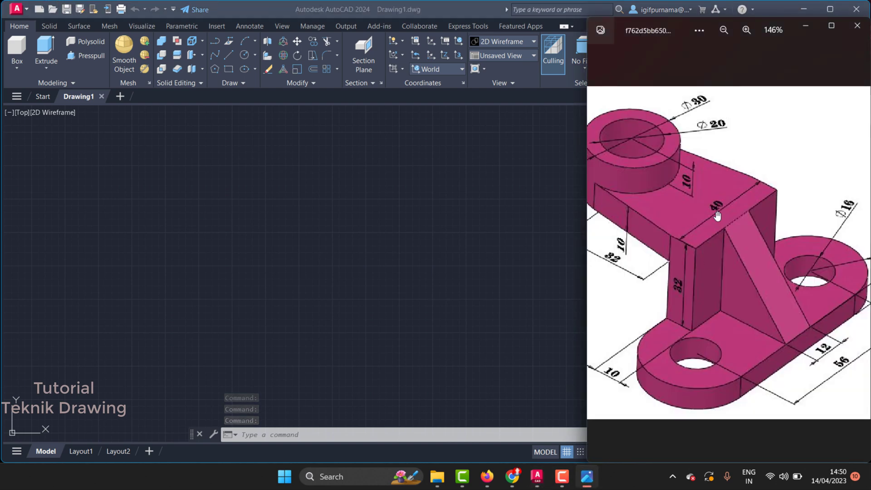
scroll(717, 215, "down", 2)
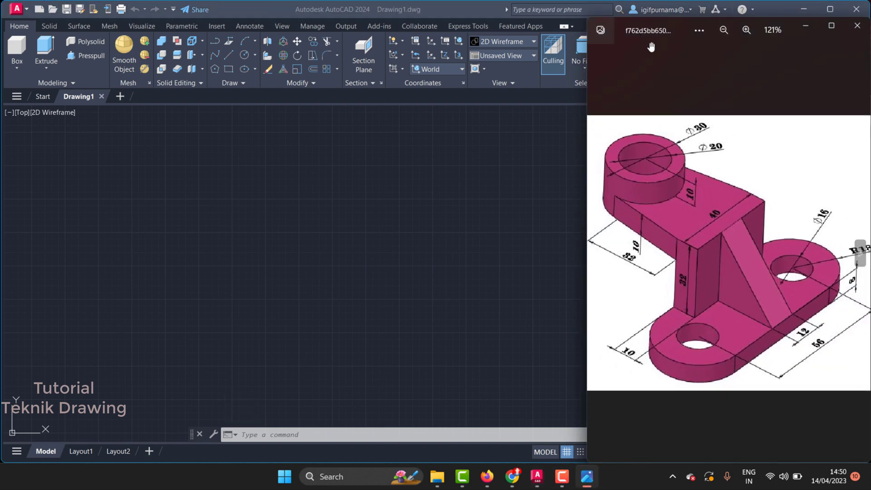
double_click(648, 24)
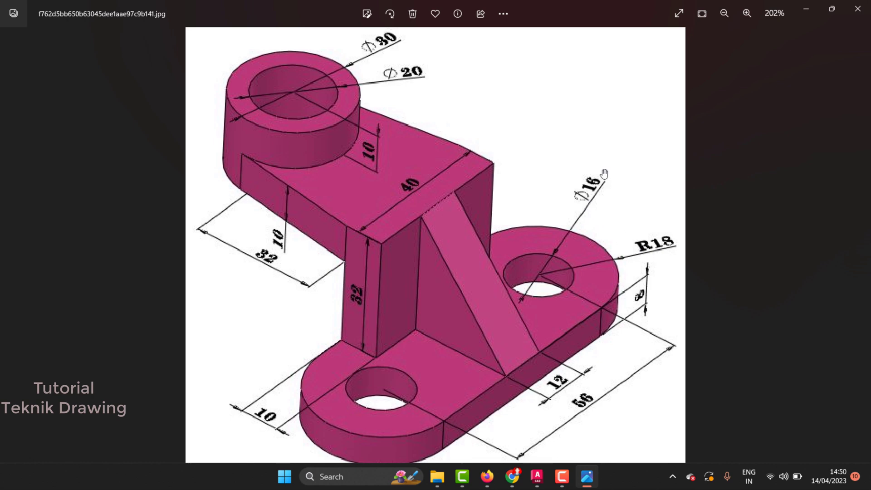
Draw a circle of radius 16 in Drawing1.
left_click(806, 10)
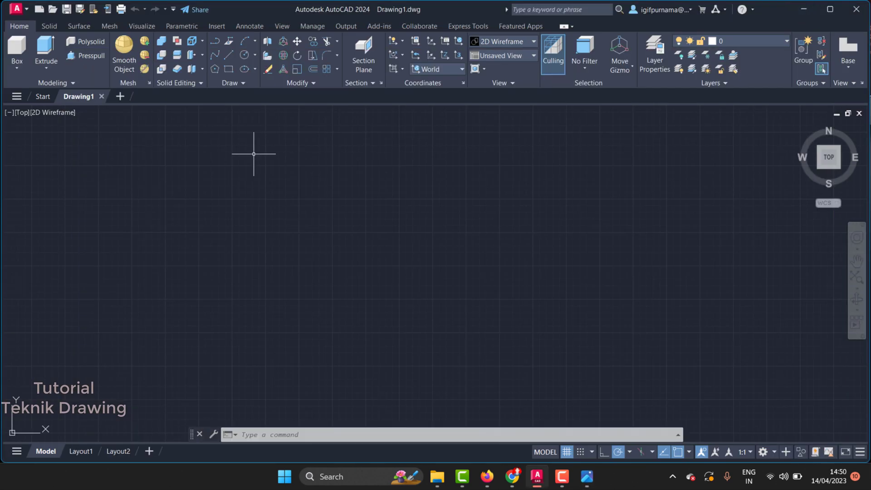
left_click(244, 55)
left_click(384, 240)
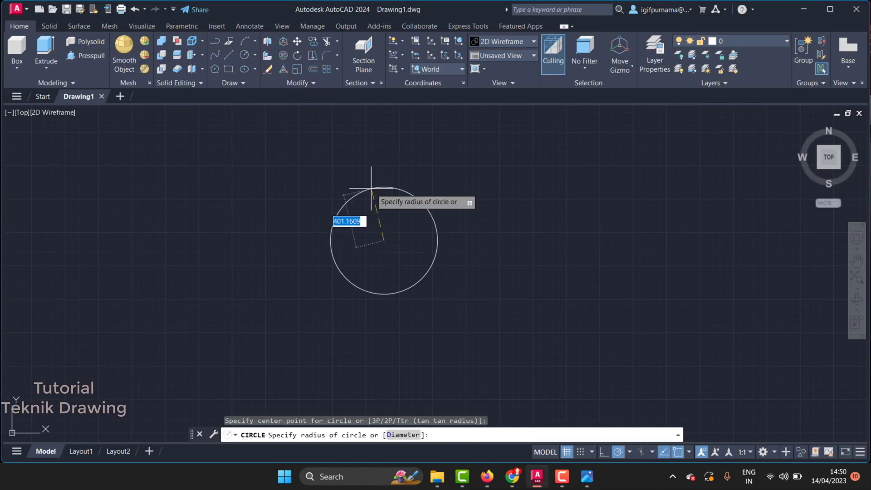
type("1")
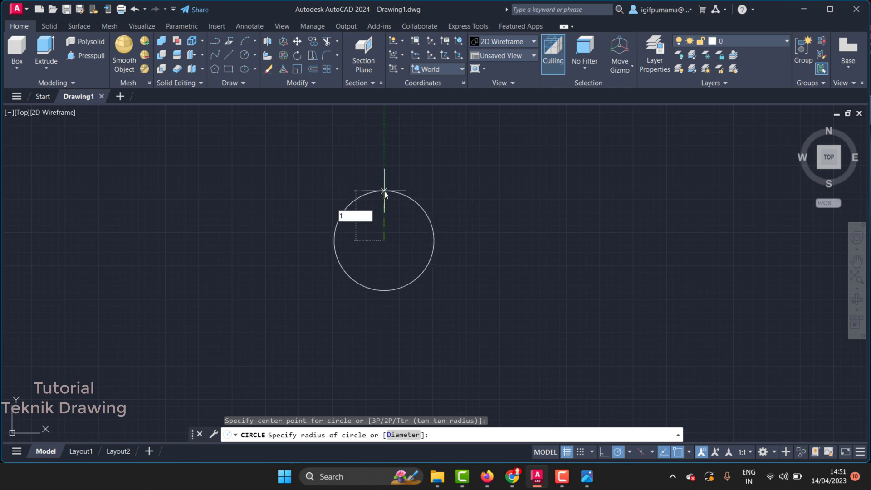
type("6")
key("Return")
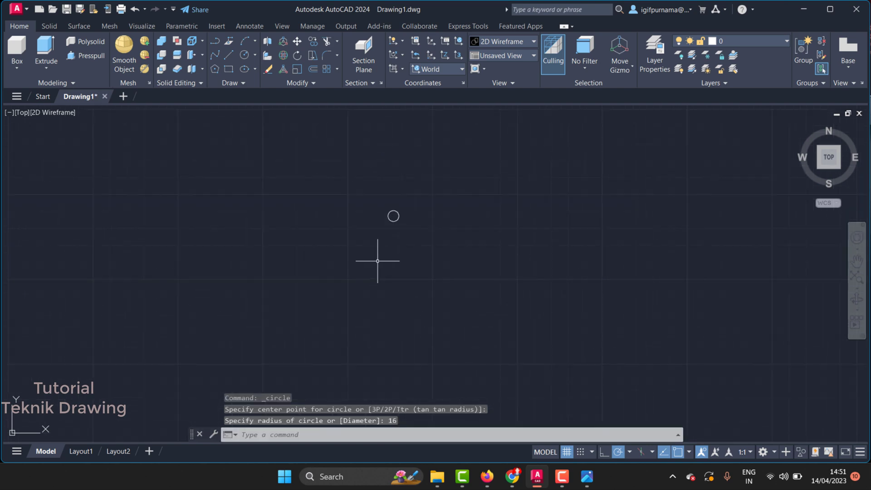
Check the bracket reference image again, then hide it.
scroll(373, 229, "up", 3)
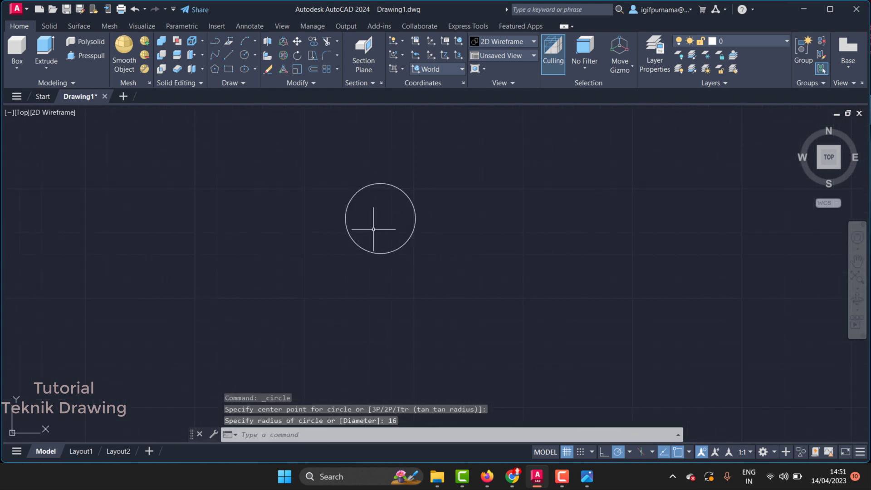
left_click(596, 483)
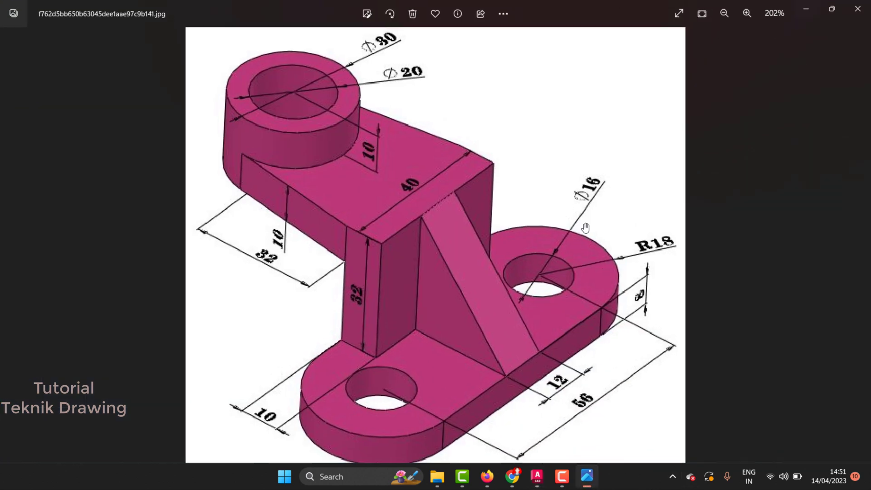
left_click(805, 12)
Open Calculator and compute 16 ÷ 2 = 8.
left_click(345, 476)
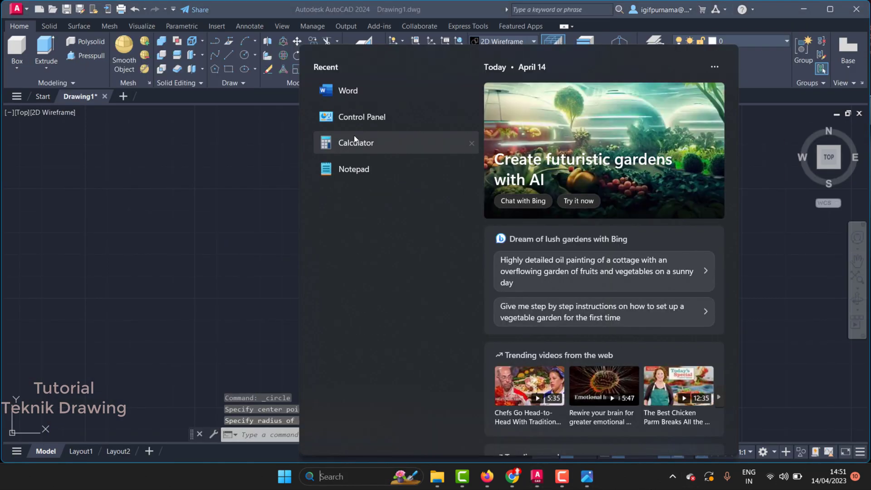
left_click(351, 142)
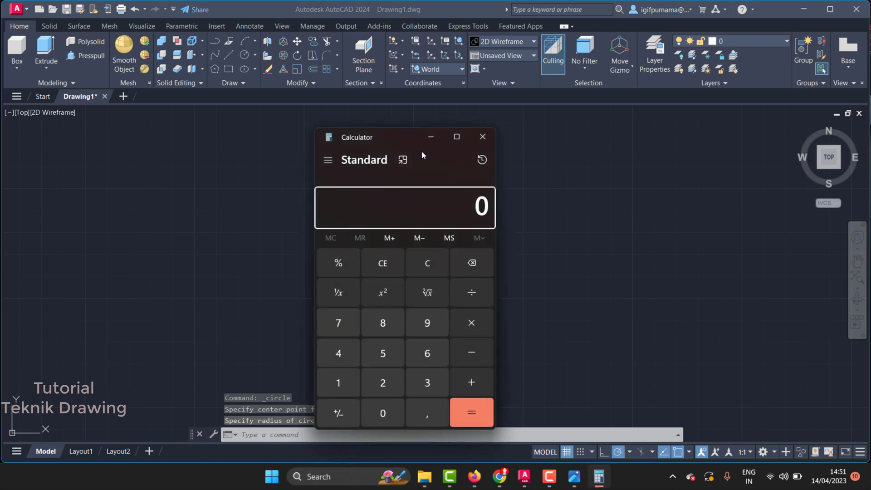
left_click_drag(421, 155, 587, 163)
left_click(505, 390)
left_click(594, 360)
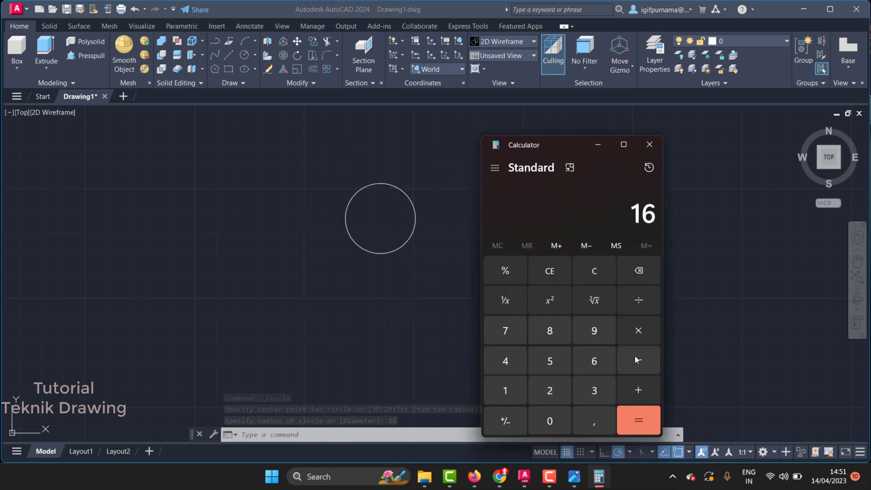
left_click(638, 299)
left_click(549, 390)
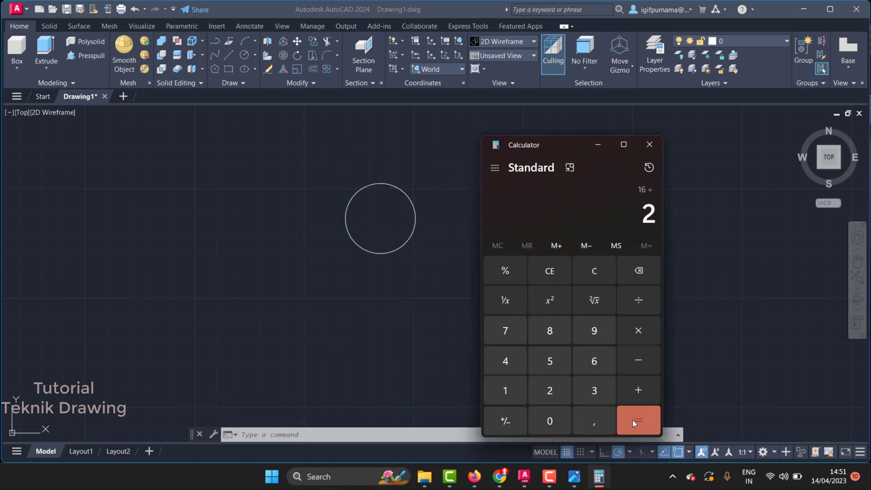
left_click(633, 422)
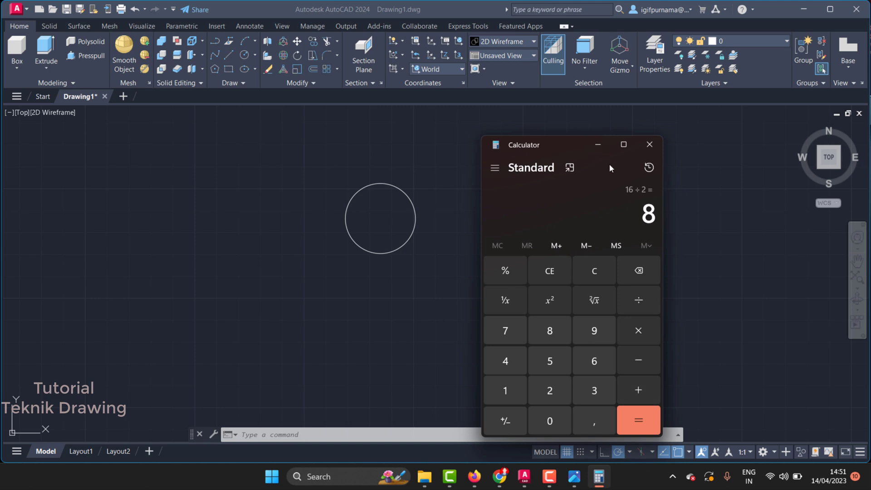
Put Calculator away, glance at the reference, and return to the drawing.
left_click(590, 149)
left_click(574, 476)
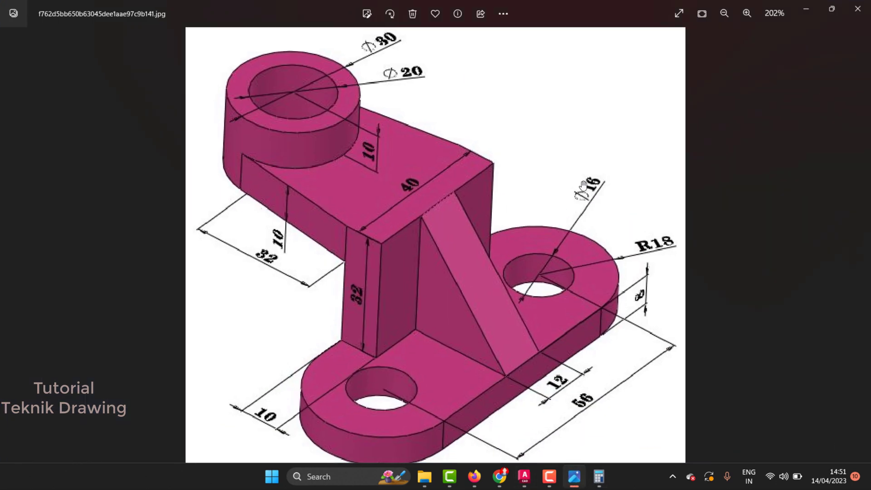
left_click(805, 9)
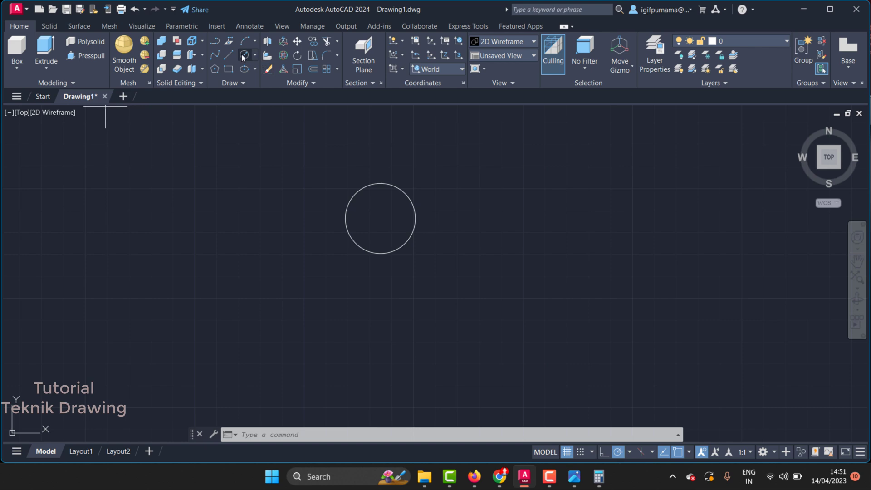
Draw a concentric radius-8 circle inside the first circle.
left_click(244, 55)
left_click(380, 218)
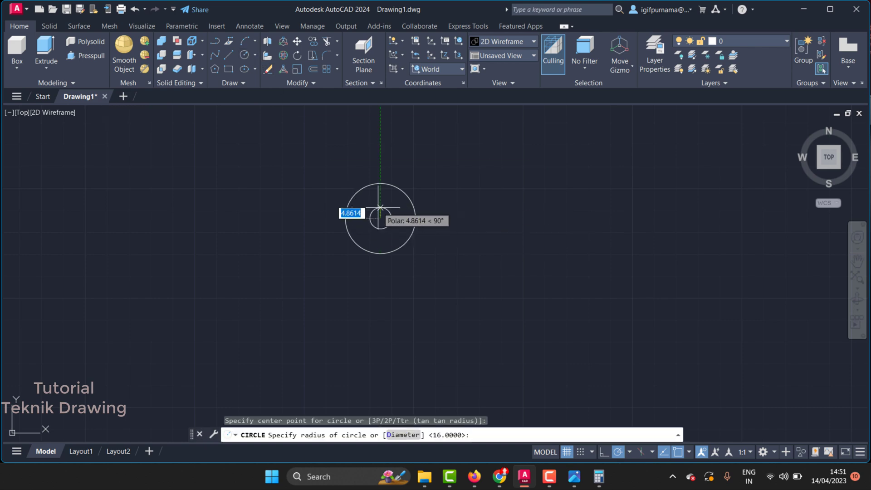
type("8")
key("Return")
left_click(570, 485)
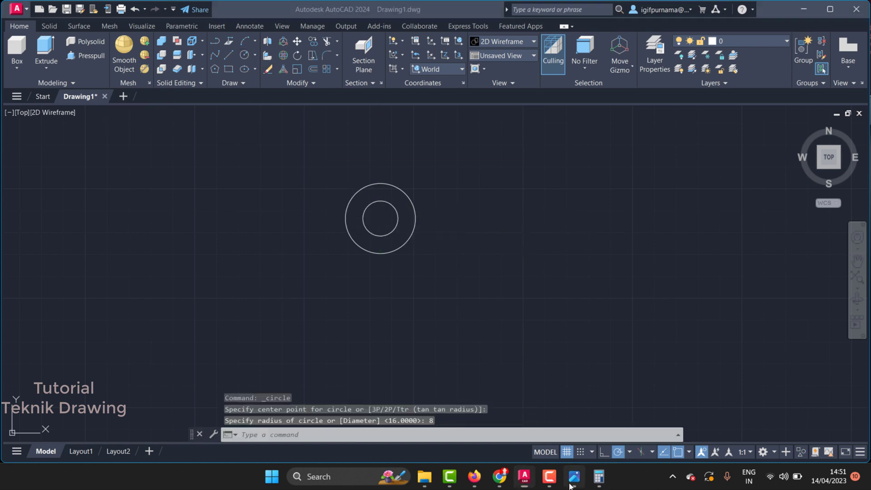
scroll(579, 414, "up", 2)
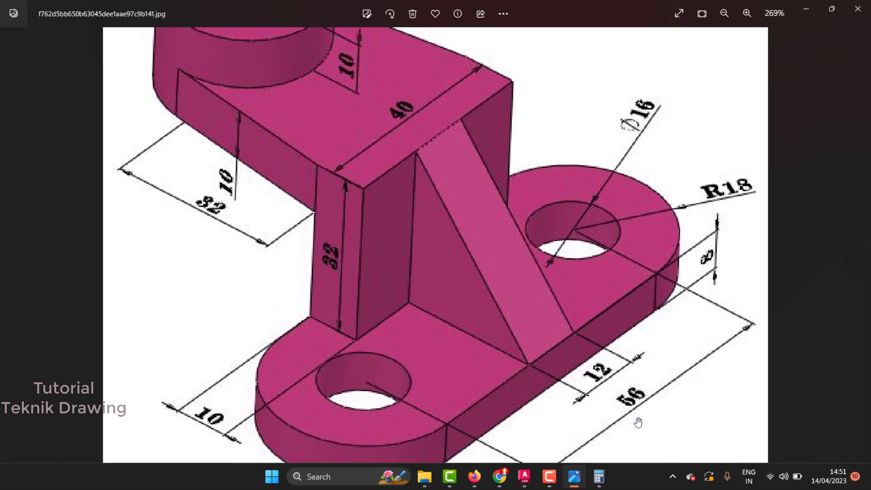
left_click(806, 9)
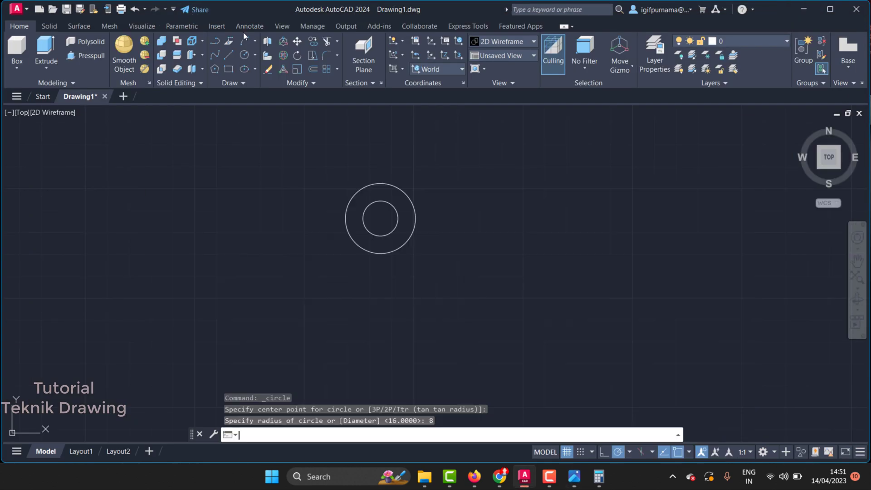
Copy the concentric circle pair 56 units to the left, then check the reference.
left_click(297, 41)
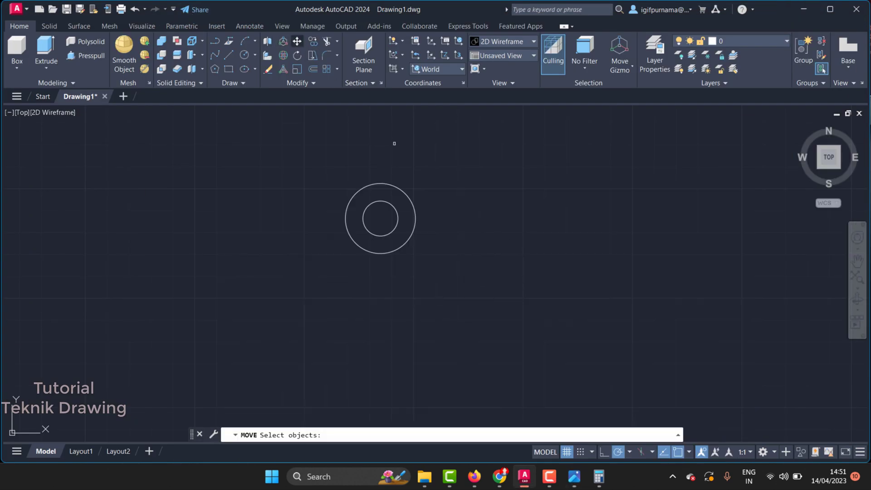
left_click(467, 304)
left_click(312, 194)
left_click(312, 41)
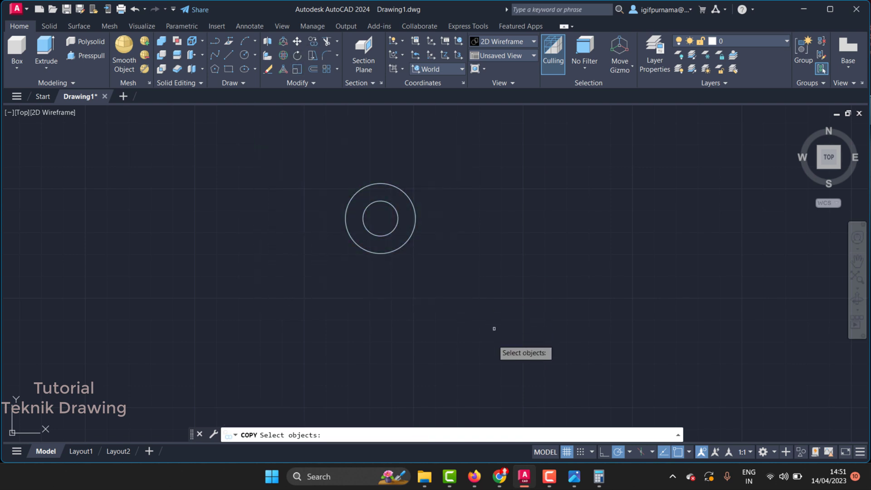
key("Return")
left_click(380, 218)
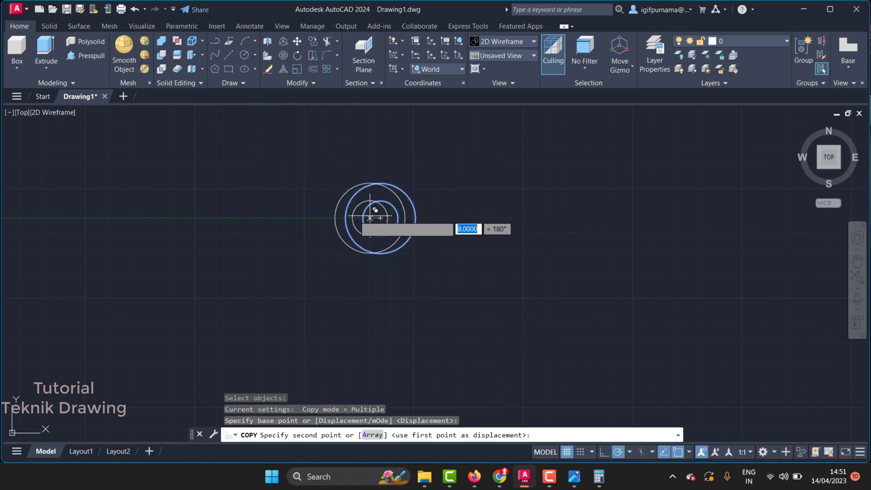
type("5")
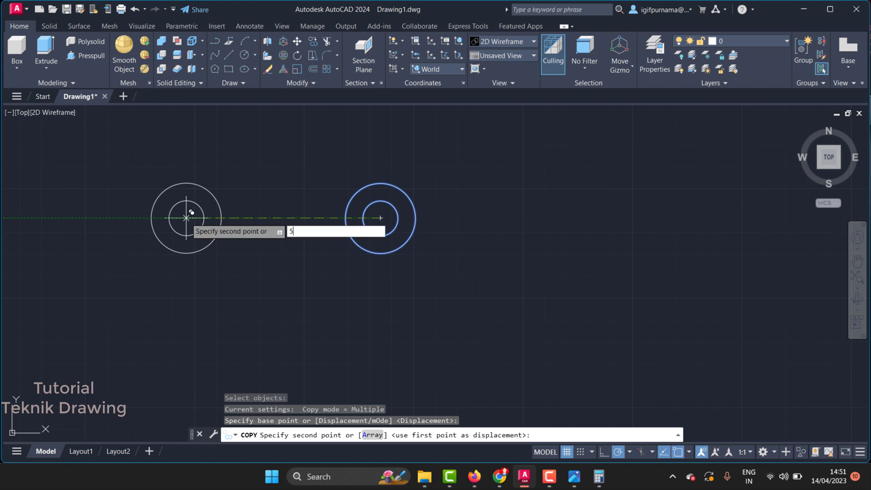
type("6")
key("Return")
key("Return")
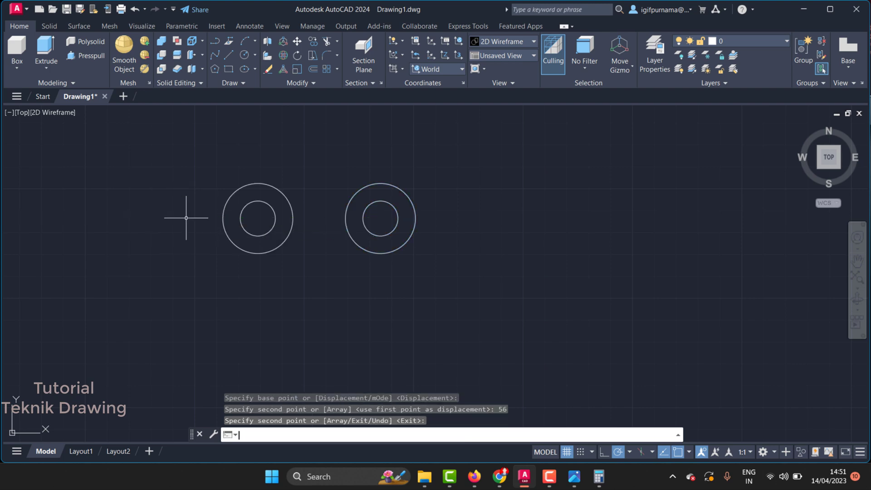
left_click(573, 476)
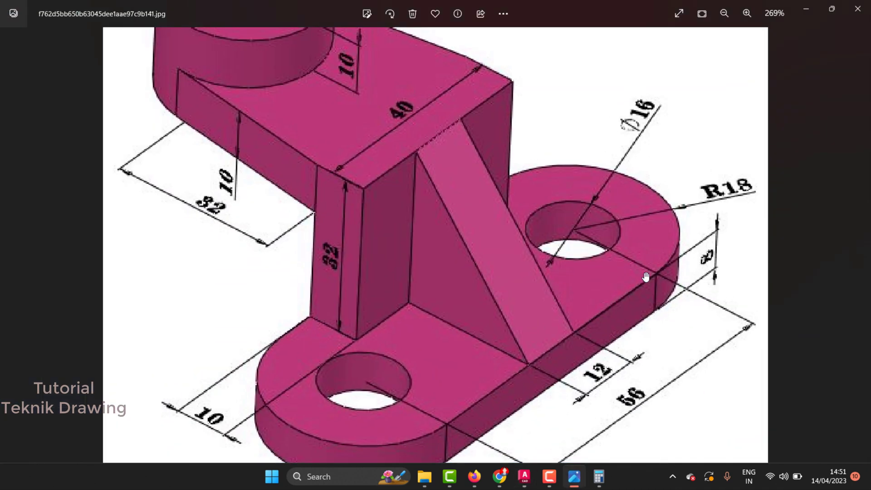
left_click(805, 16)
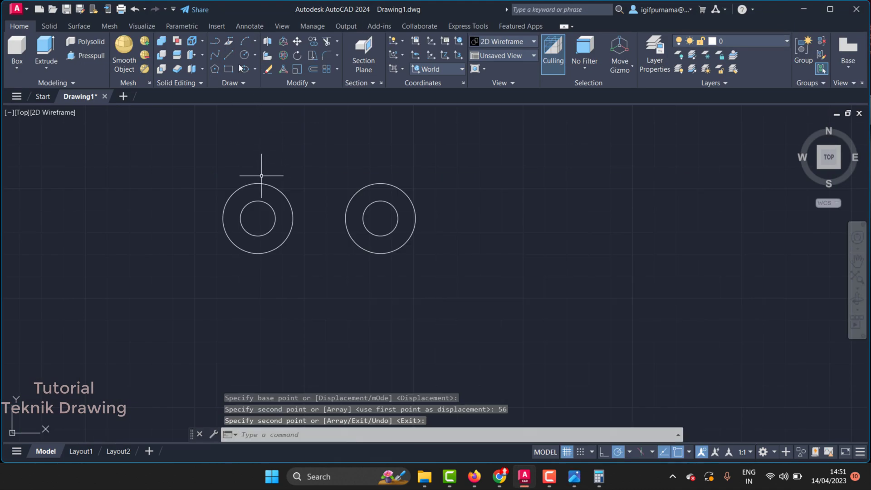
Draw top and bottom lines joining the quadrants of the two outer circles.
type("l")
key("Return")
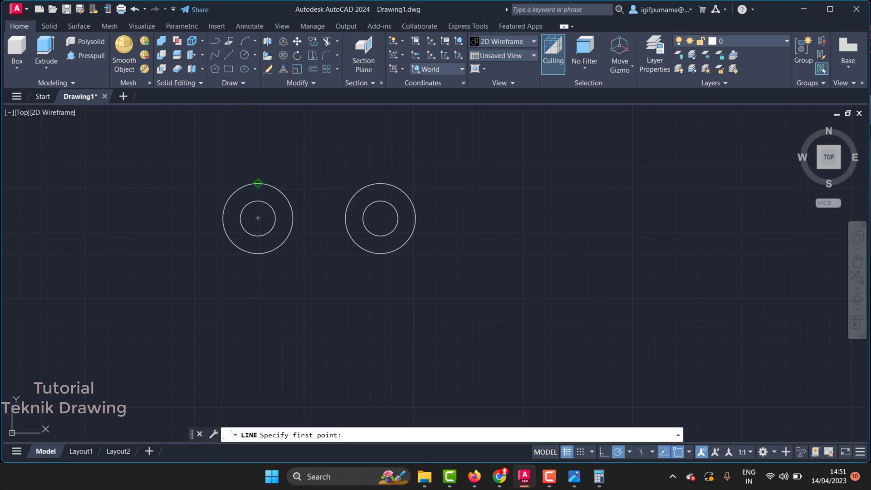
left_click(257, 184)
left_click(380, 183)
right_click(380, 183)
left_click(399, 187)
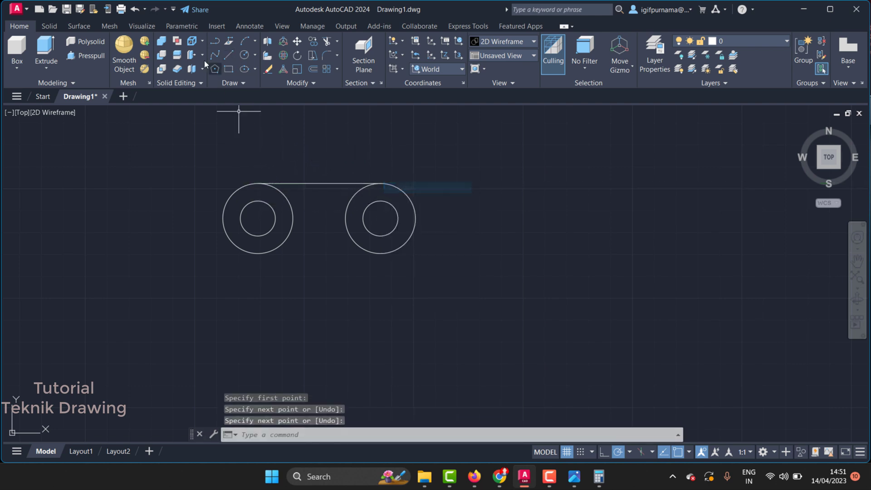
key("Return")
left_click(380, 253)
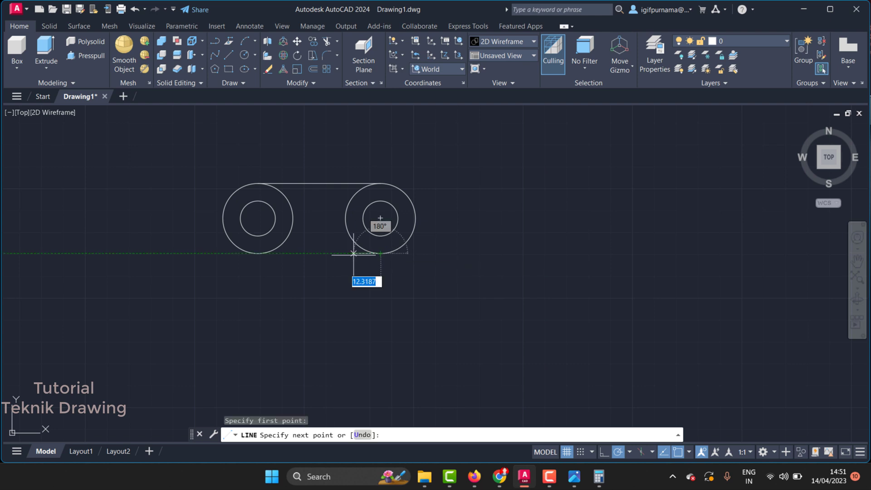
left_click(258, 253)
right_click(259, 253)
left_click(279, 260)
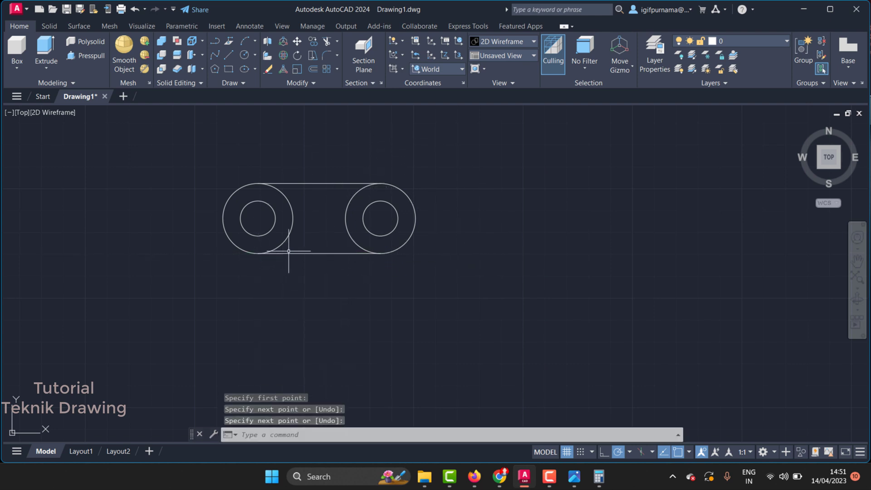
Trim both outer circles' inner arcs to form the slot outline, then review the reference.
left_click(327, 41)
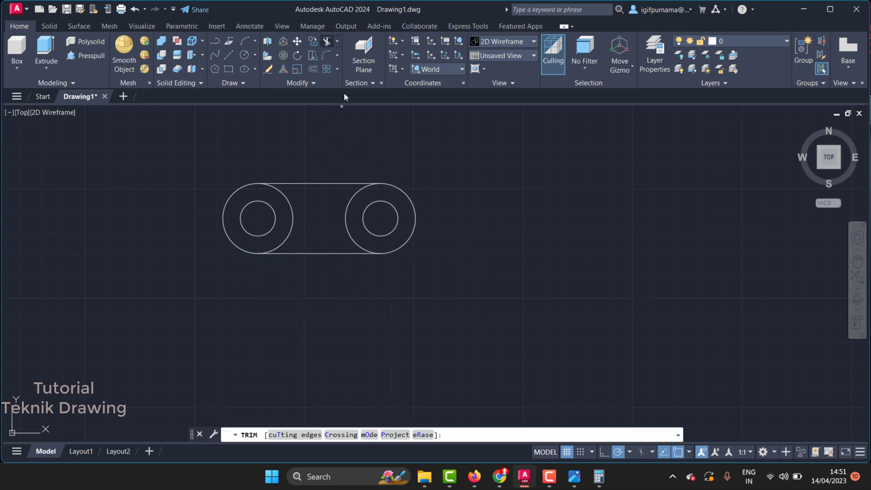
left_click(347, 215)
left_click(290, 211)
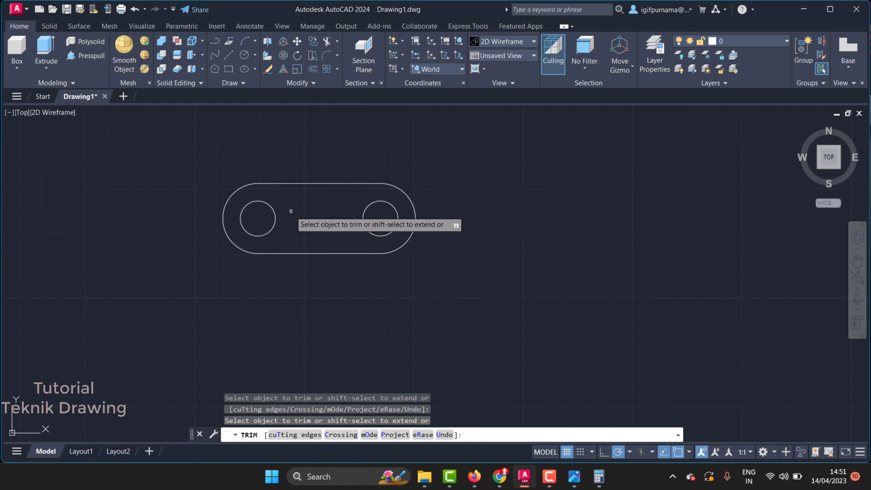
right_click(291, 211)
left_click(308, 216)
left_click(573, 478)
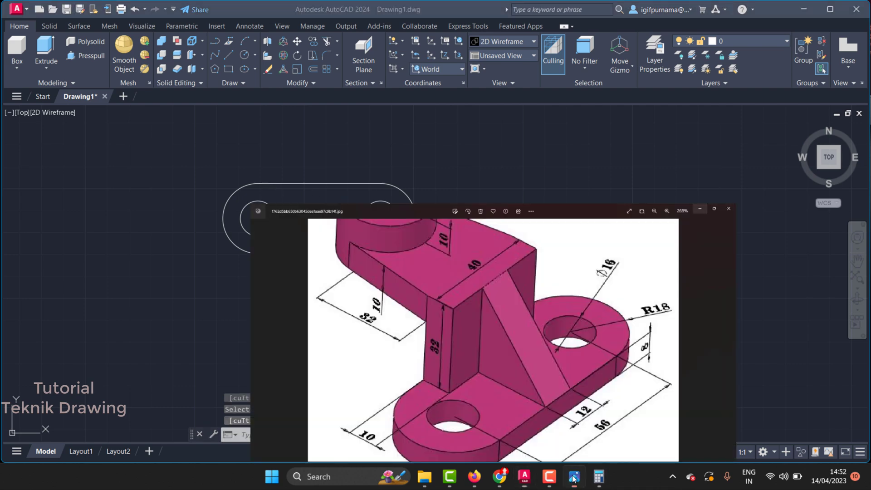
scroll(403, 222, "down", 1)
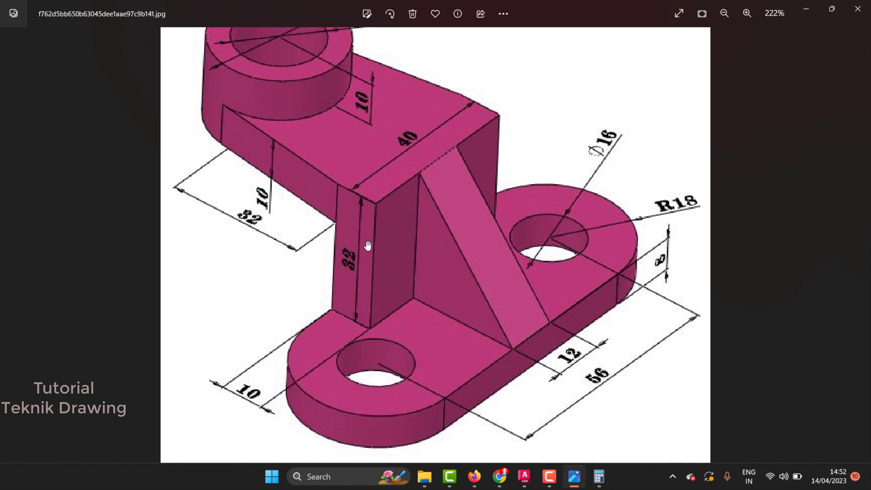
left_click(796, 5)
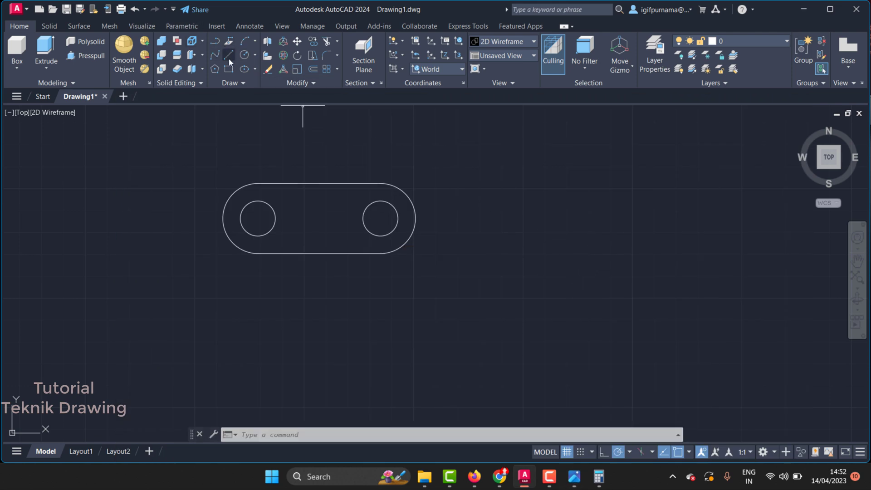
Start a line profile right of the slot with a 40-unit top edge.
left_click(228, 55)
left_click(500, 250)
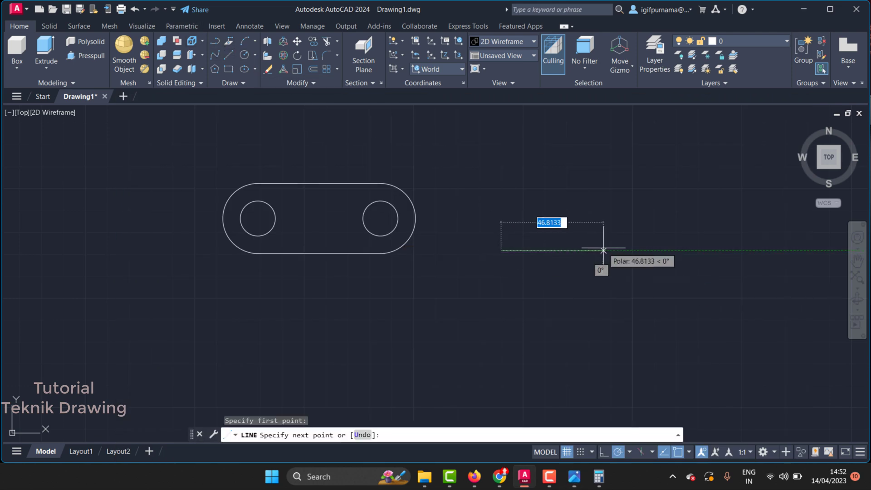
type("40")
key("Return")
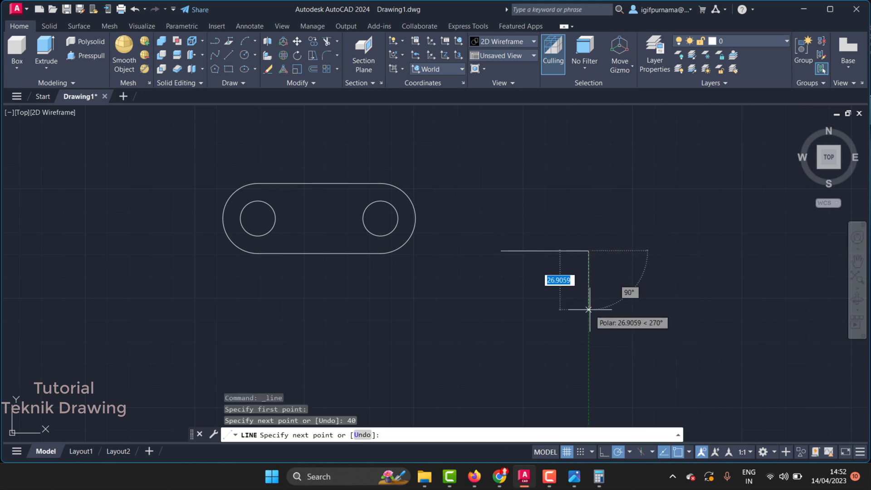
type("20")
key("Return")
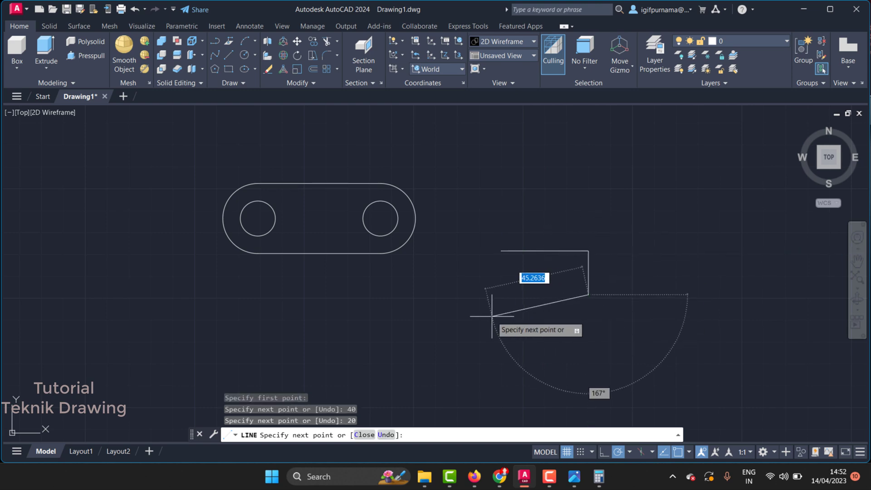
left_click(386, 435)
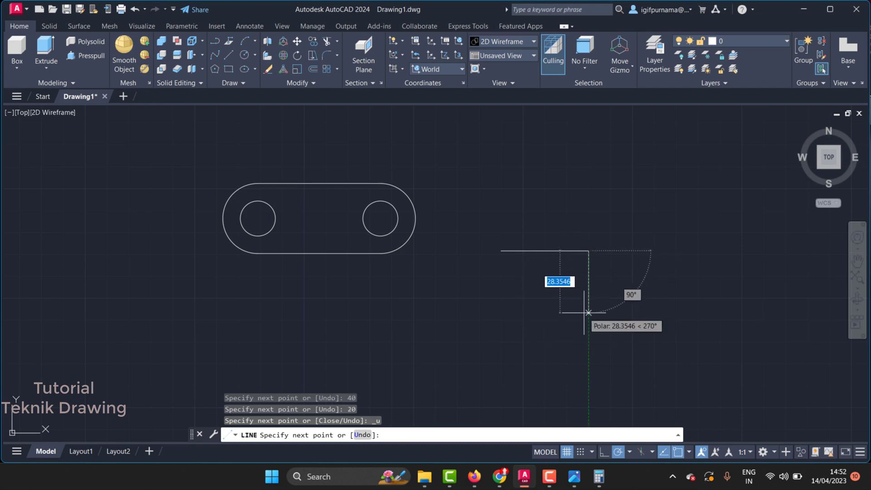
Finish the profile with a 10-unit side, closing it back at the start corner.
type("10")
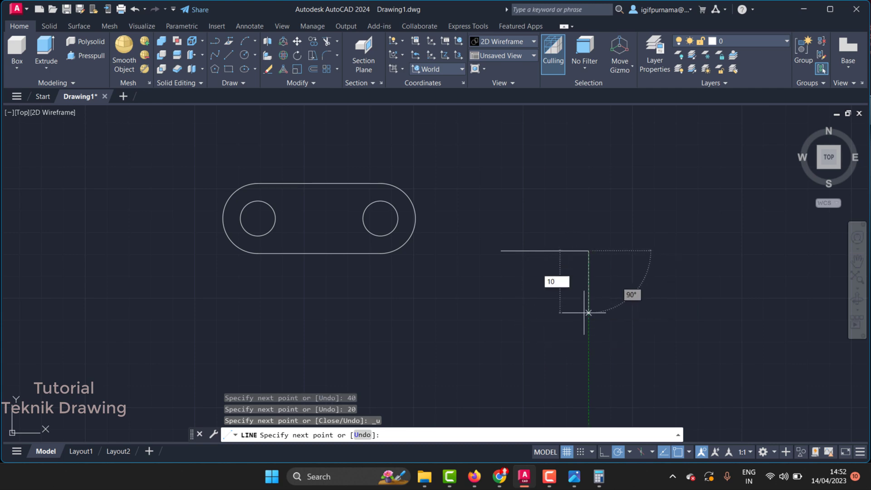
key("Return")
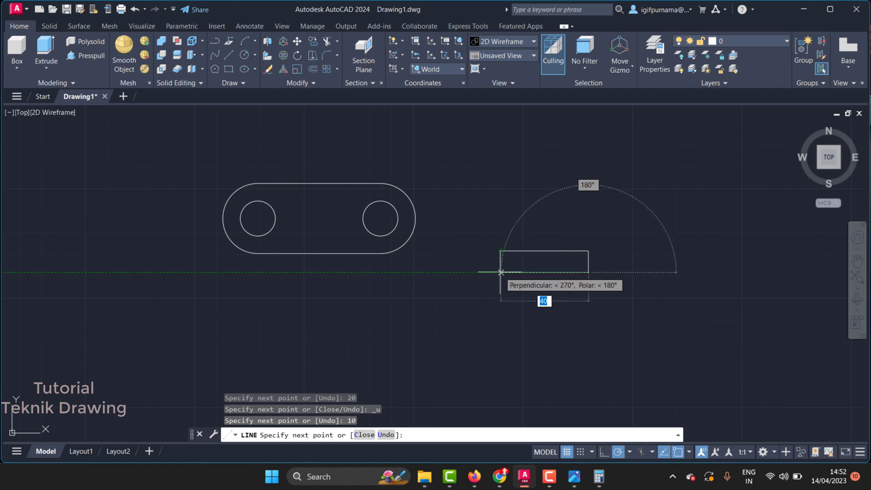
left_click(500, 272)
left_click(500, 250)
right_click(500, 250)
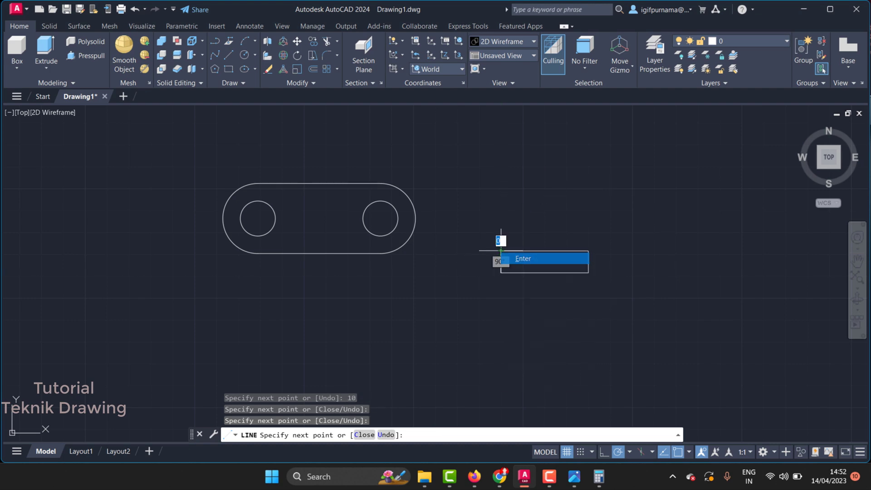
left_click(523, 258)
left_click(573, 476)
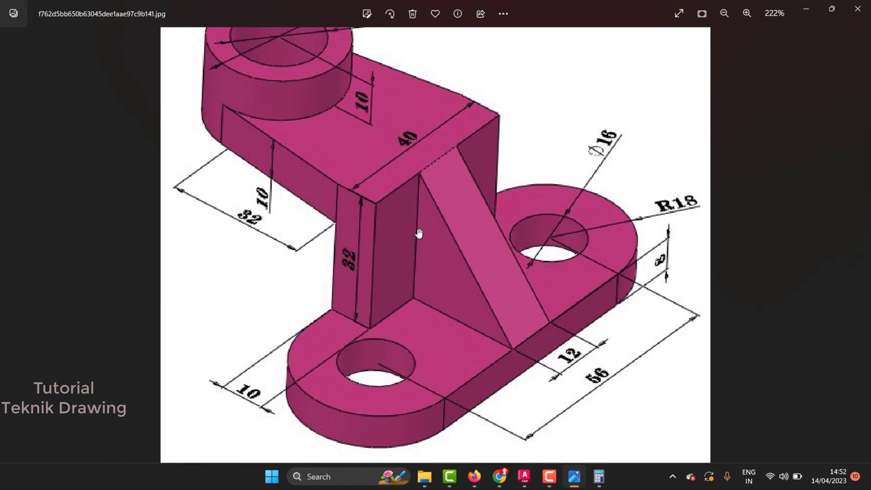
Zoom the reference out to show the whole part with its Ø30 and Ø20 callouts, then minimize it.
scroll(418, 233, "down", 2)
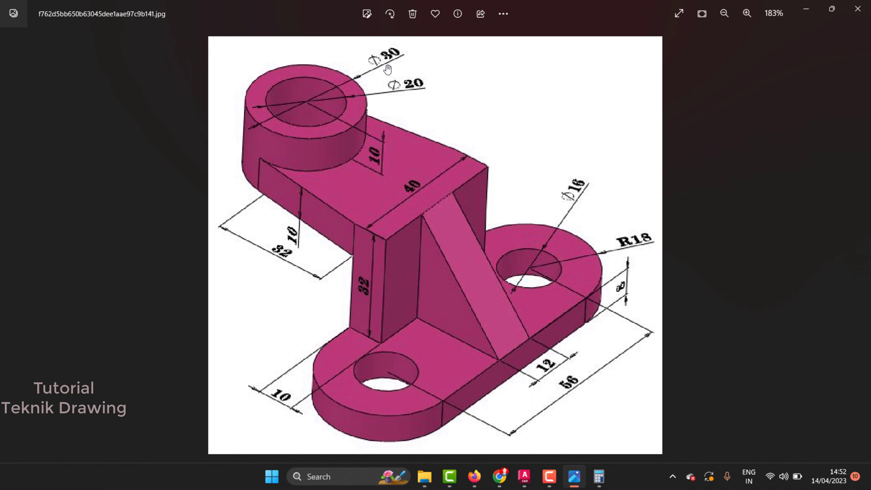
left_click(805, 8)
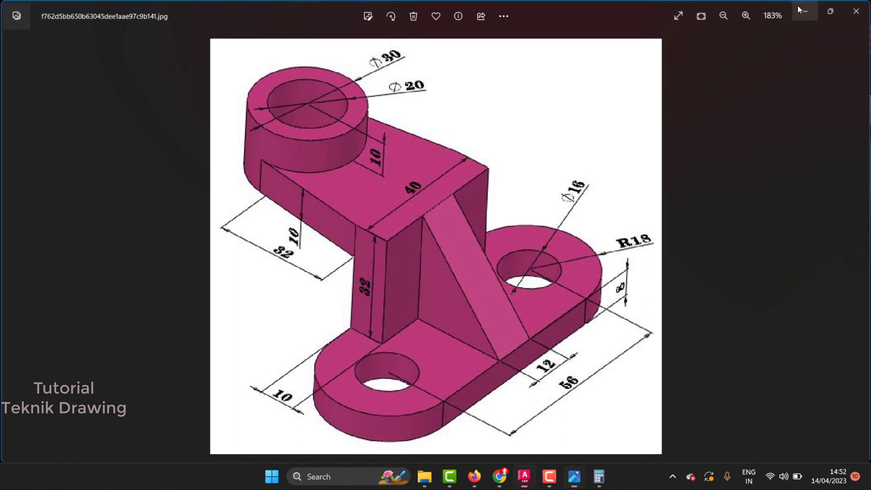
Draw a radius-15 circle above the rectangle for the top boss.
left_click(244, 54)
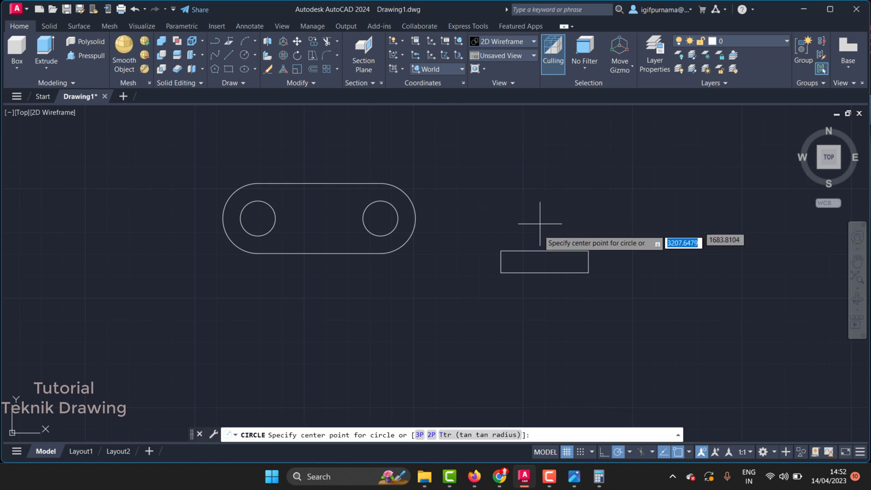
scroll(395, 250, "down", 4)
scroll(466, 200, "up", 2)
scroll(463, 195, "up", 2)
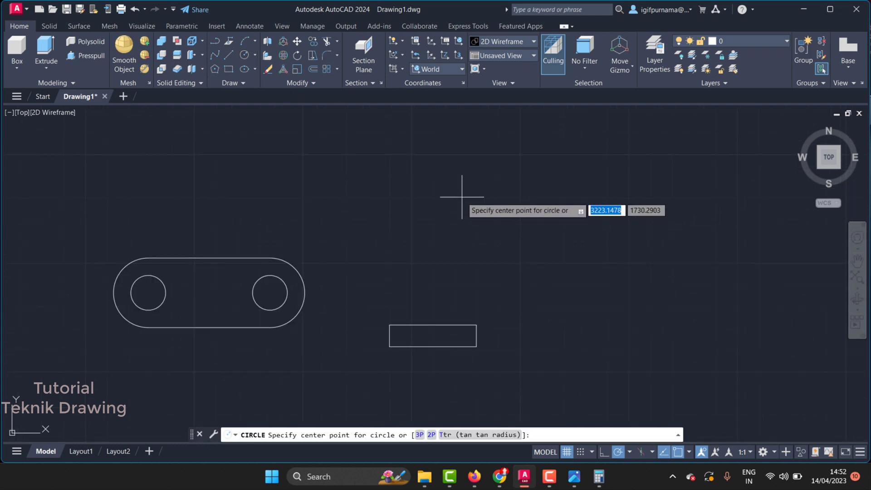
left_click(416, 197)
type("15")
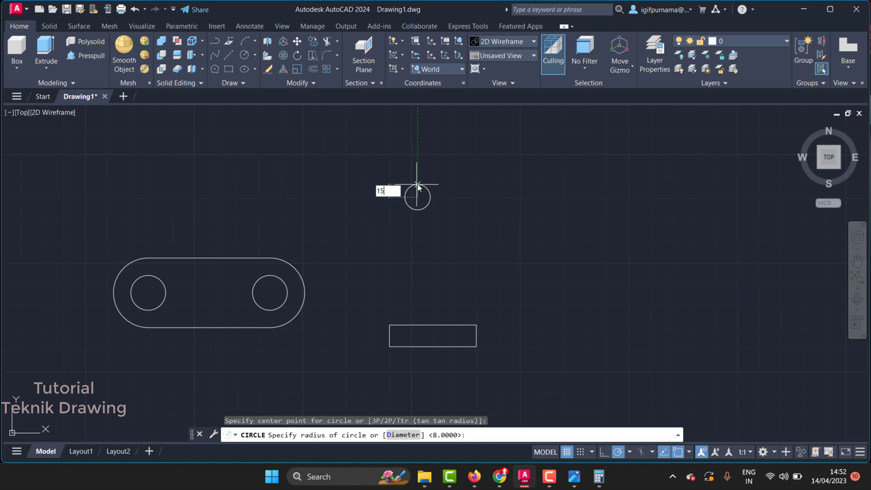
key("Return")
left_click(574, 476)
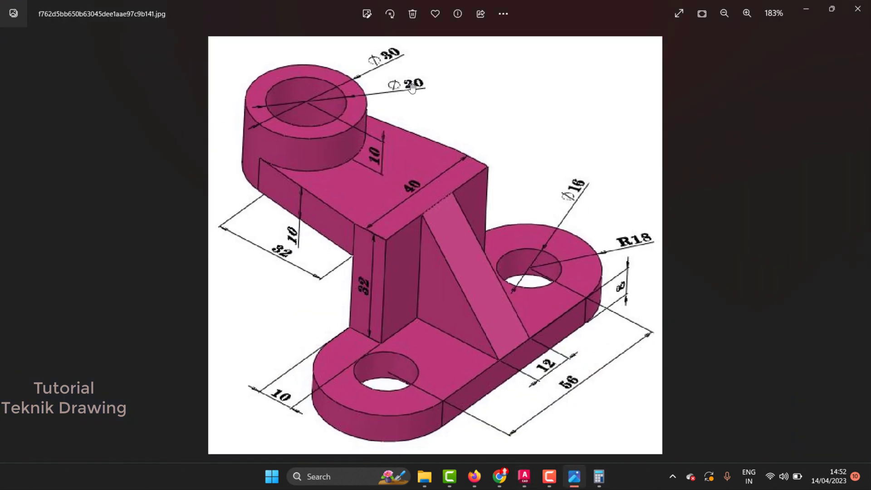
left_click(806, 7)
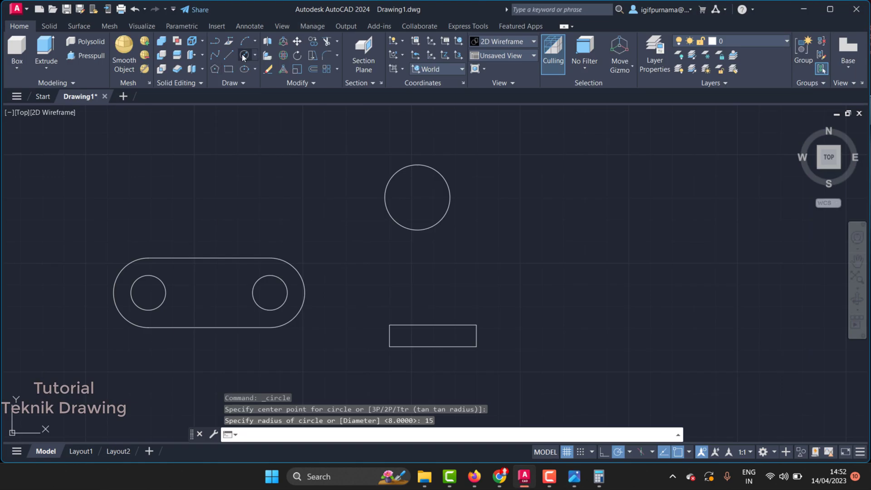
Add a concentric radius-10 circle inside it, then check the reference.
left_click(244, 55)
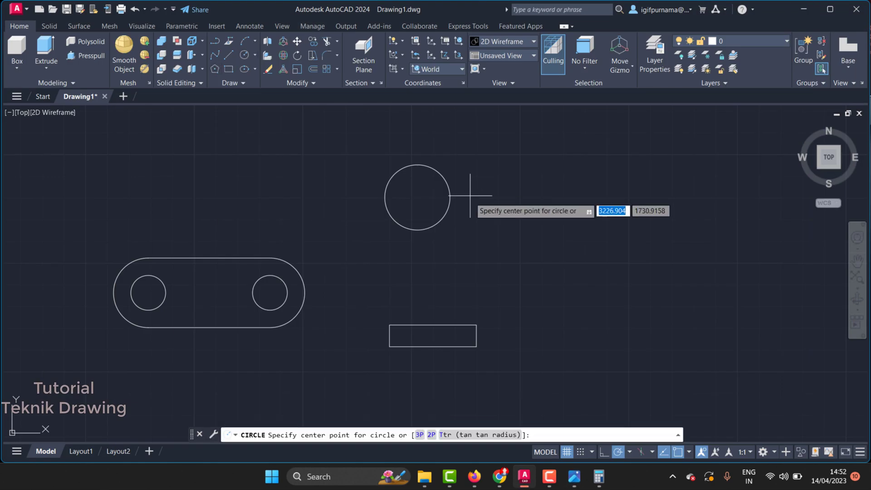
left_click(417, 198)
type("10")
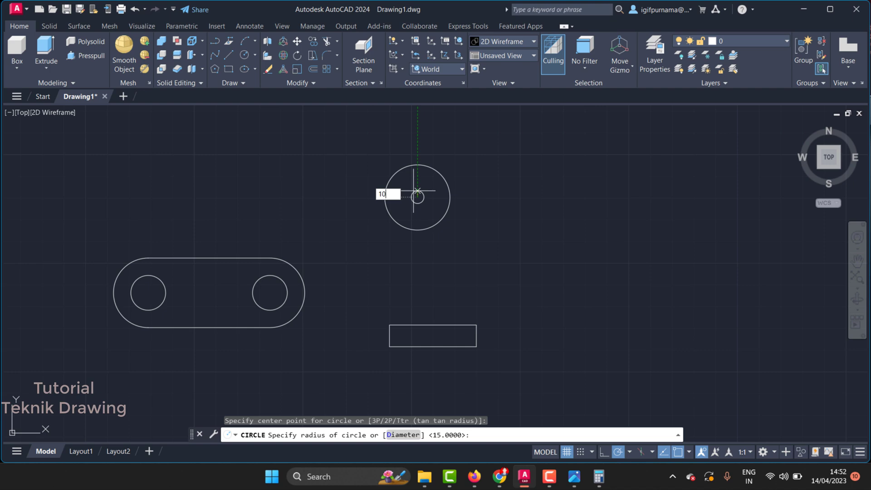
key("Return")
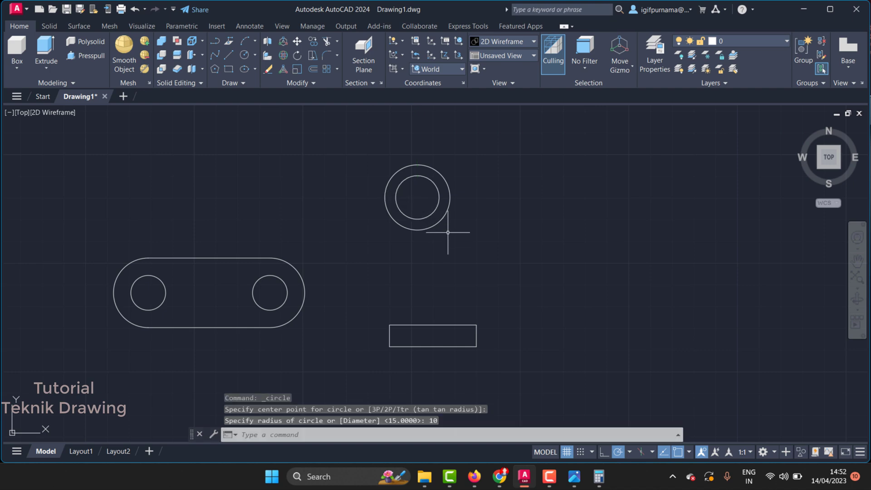
left_click(574, 476)
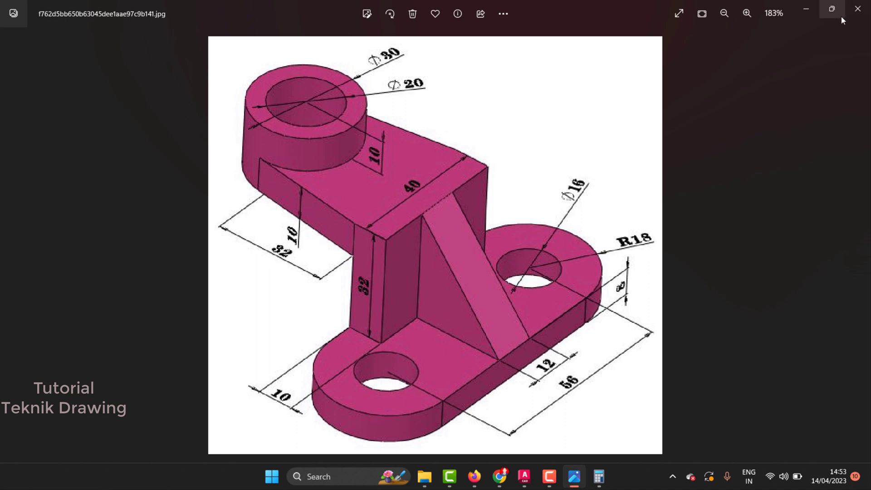
left_click(796, 7)
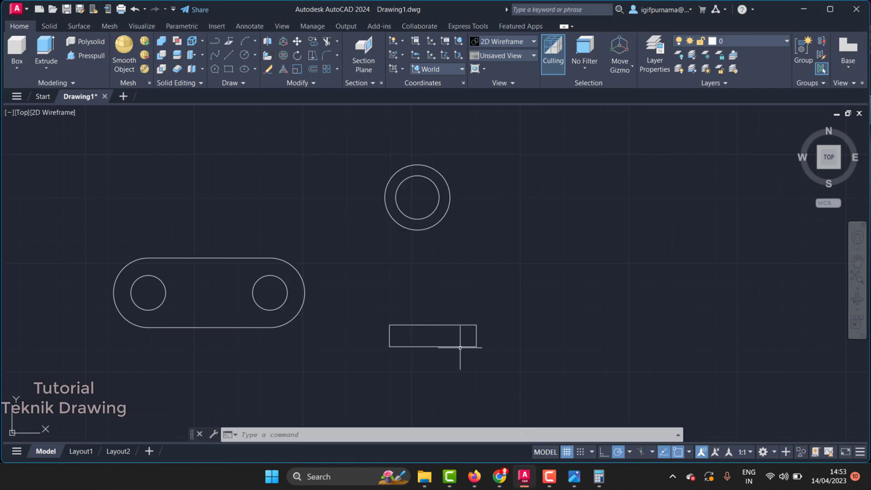
Copy the rectangle's top edge off to the right.
left_click(308, 41)
left_click(461, 306)
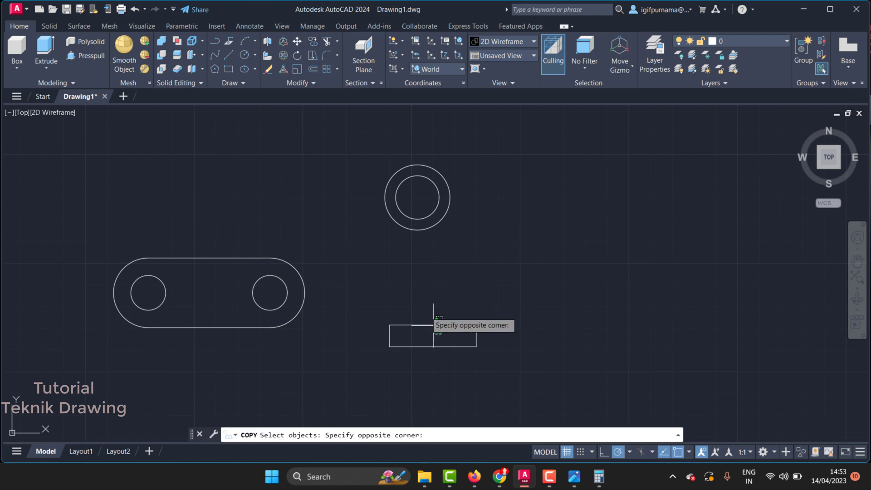
left_click(431, 334)
key("Return")
left_click(480, 325)
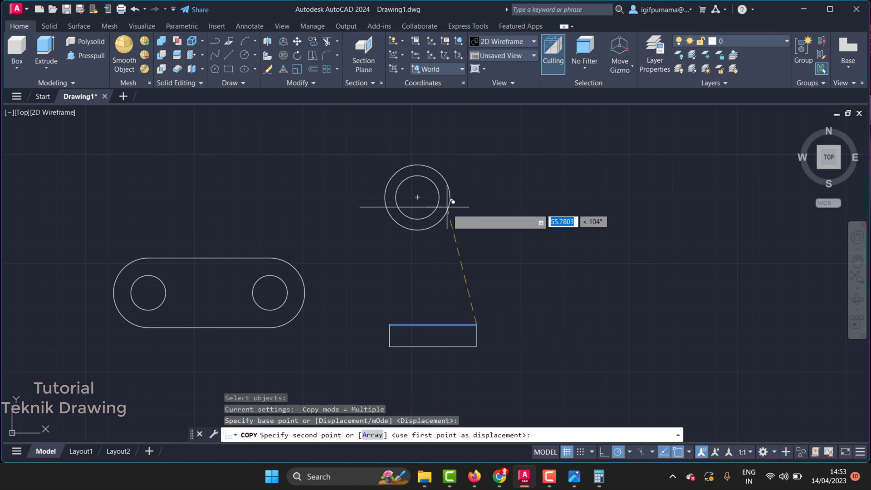
left_click(546, 246)
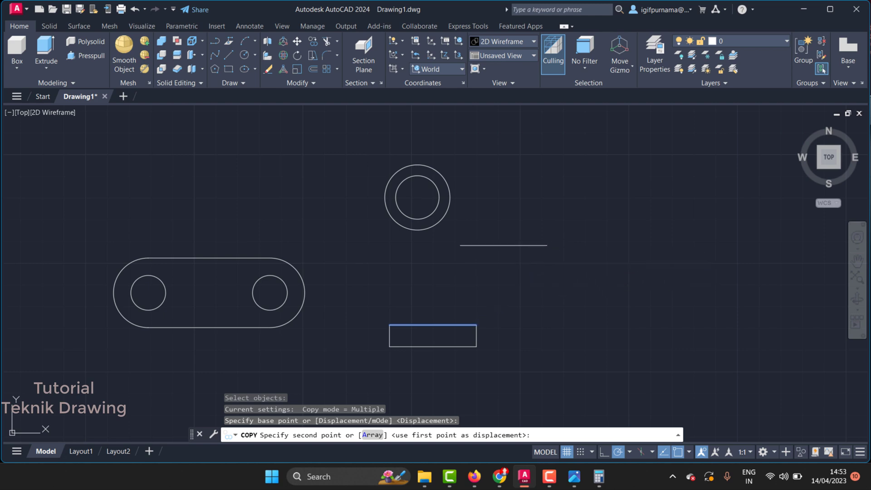
right_click(547, 245)
left_click(587, 254)
Move the copied line's midpoint onto the boss circle centre.
left_click(297, 41)
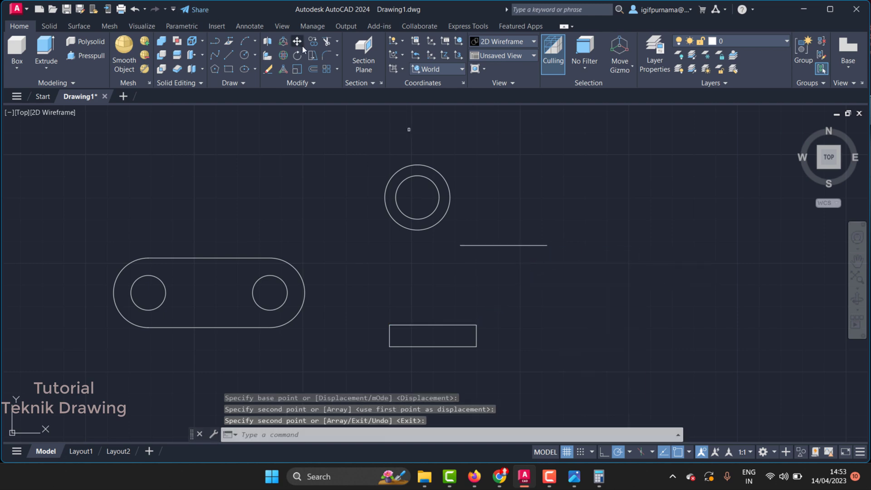
left_click(547, 276)
left_click(497, 232)
key("Return")
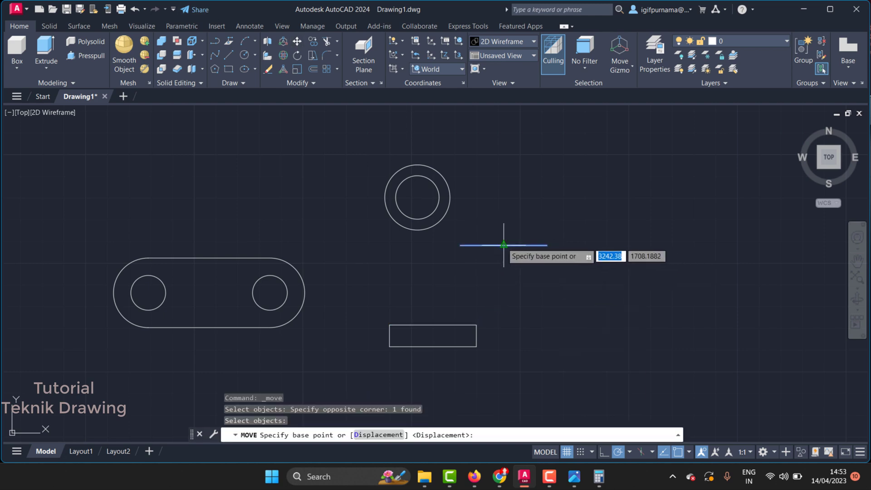
left_click(503, 245)
left_click(417, 197)
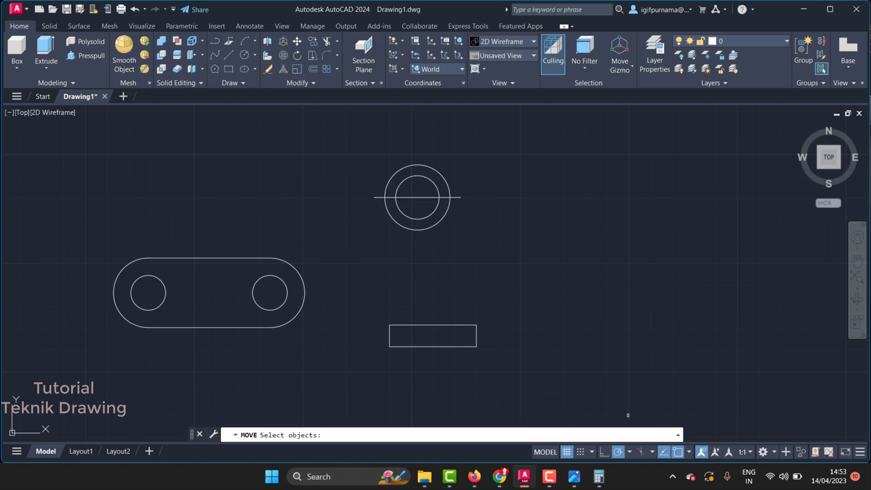
left_click(573, 476)
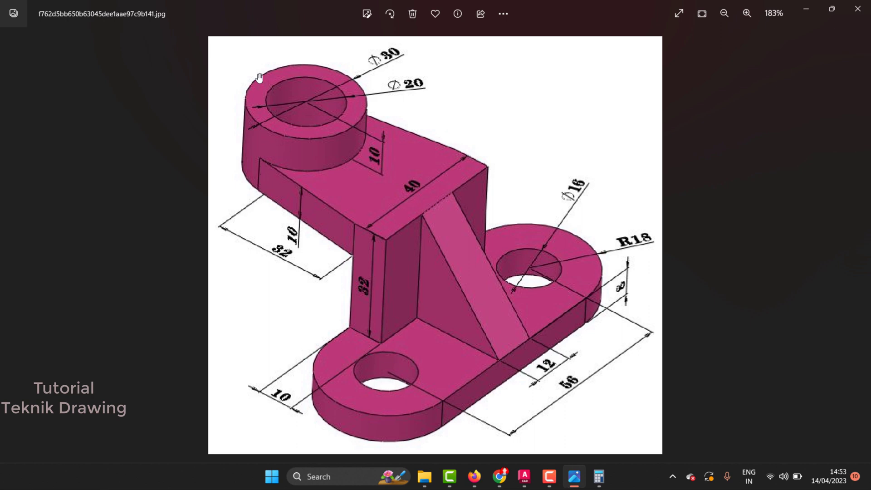
scroll(267, 263, "up", 1)
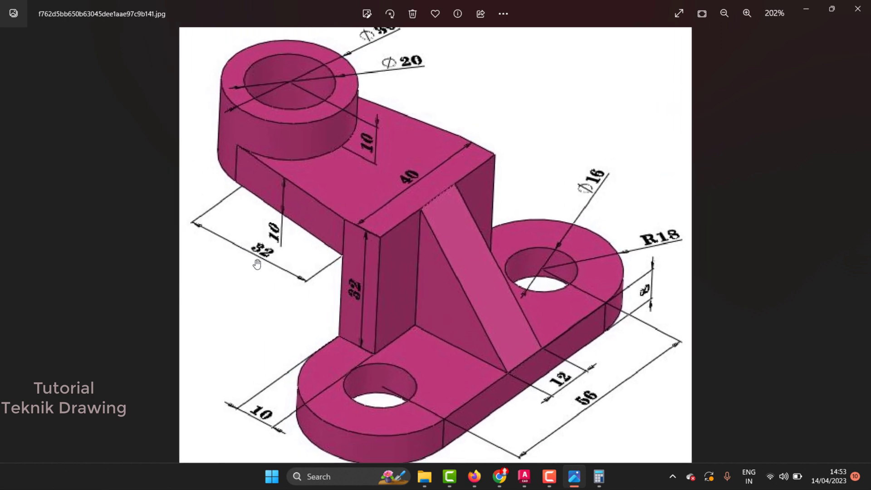
left_click(806, 9)
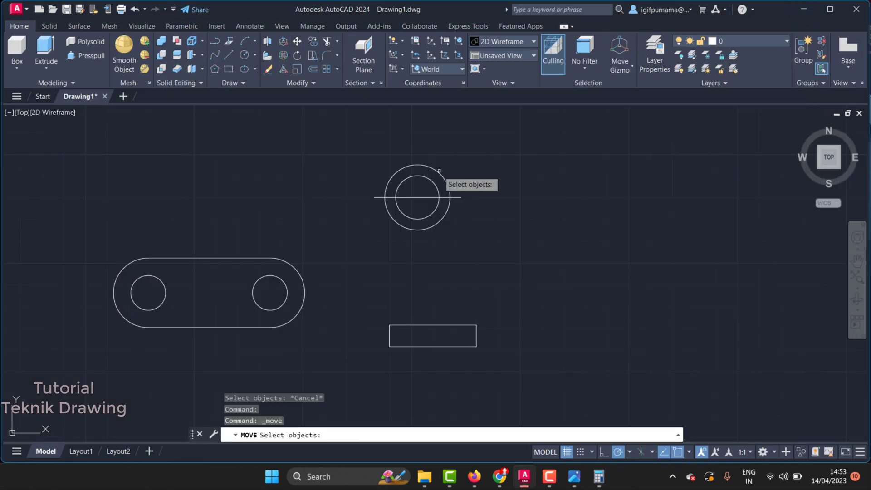
Move the line 32 units straight down from the boss centre, then view the reference.
left_click(424, 204)
left_click(414, 194)
key("Return")
left_click(416, 197)
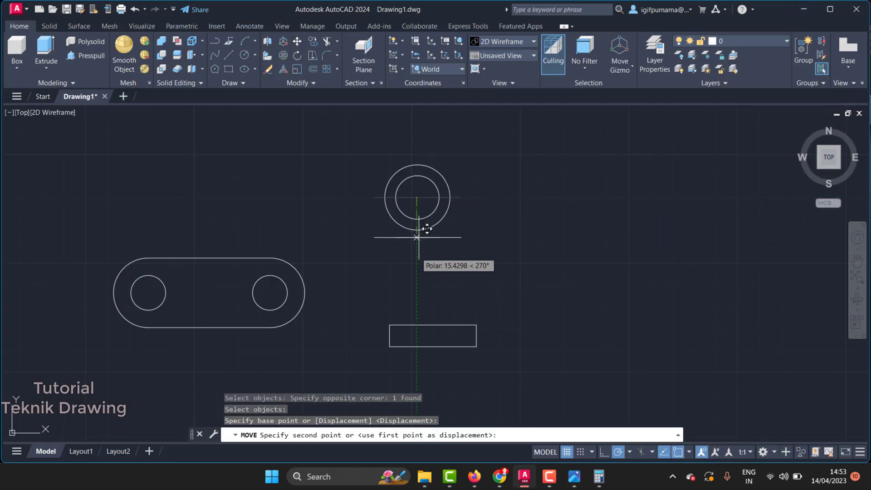
type("32")
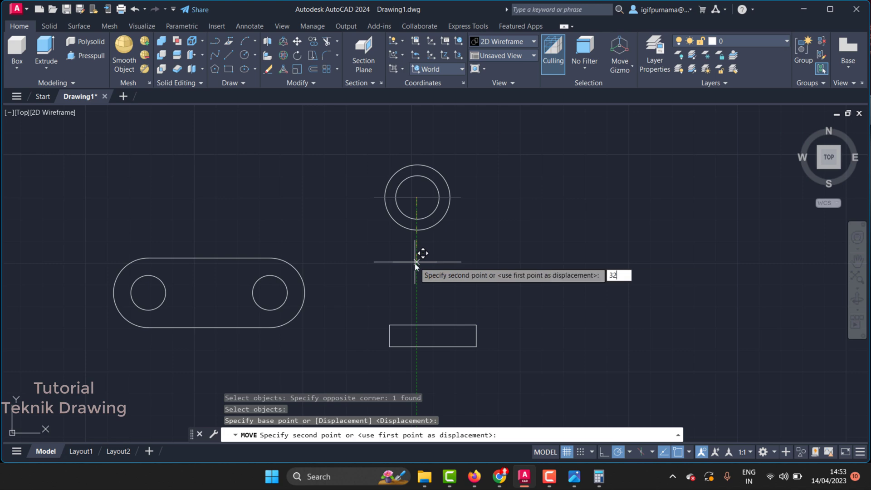
key("Return")
key("Return")
key("Return")
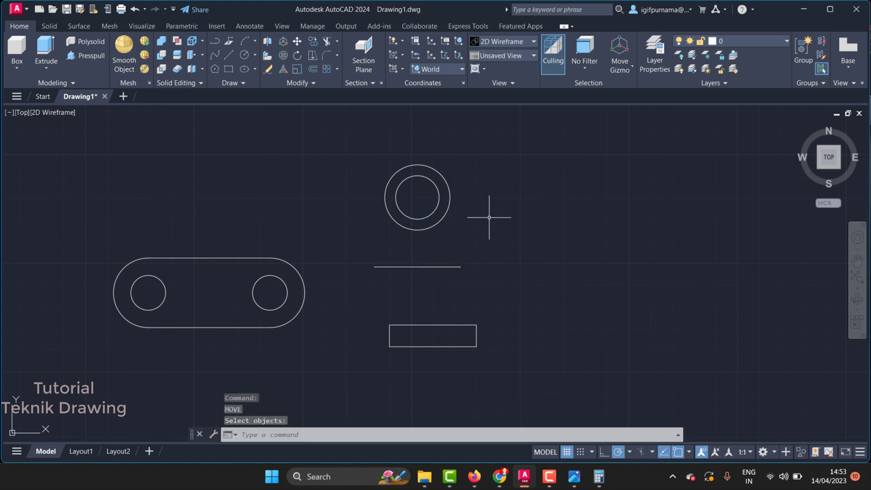
left_click(574, 481)
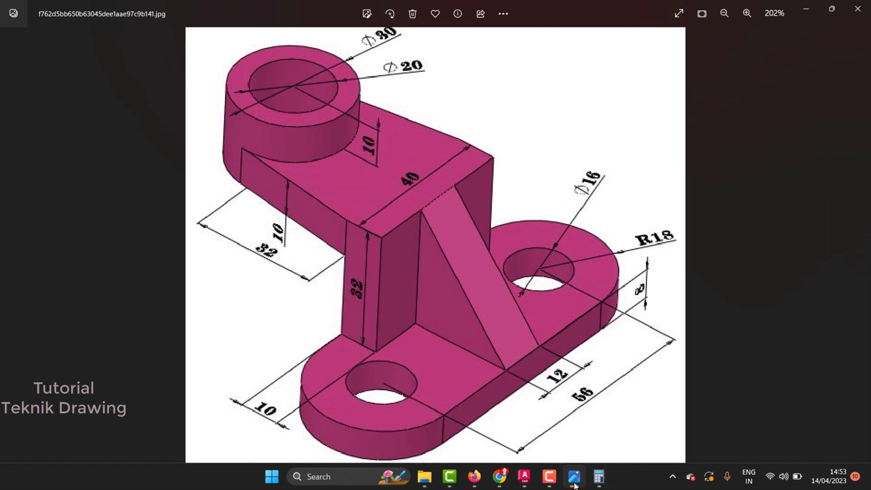
Abandon a stray line started at the circle centre and recheck the reference image.
left_click(574, 481)
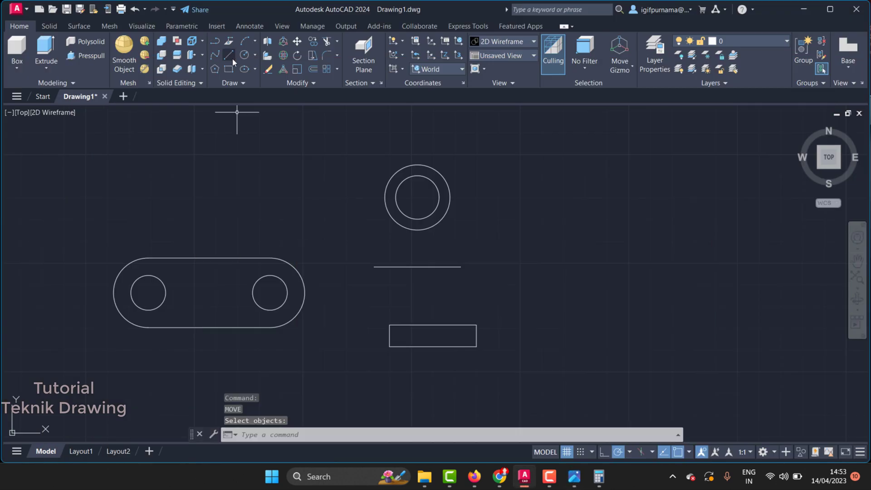
left_click(228, 60)
left_click(417, 198)
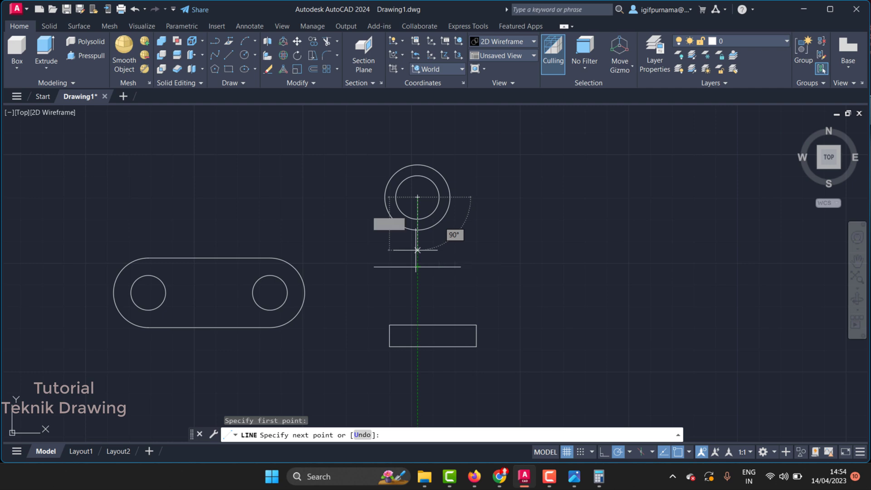
key("Escape")
left_click(574, 476)
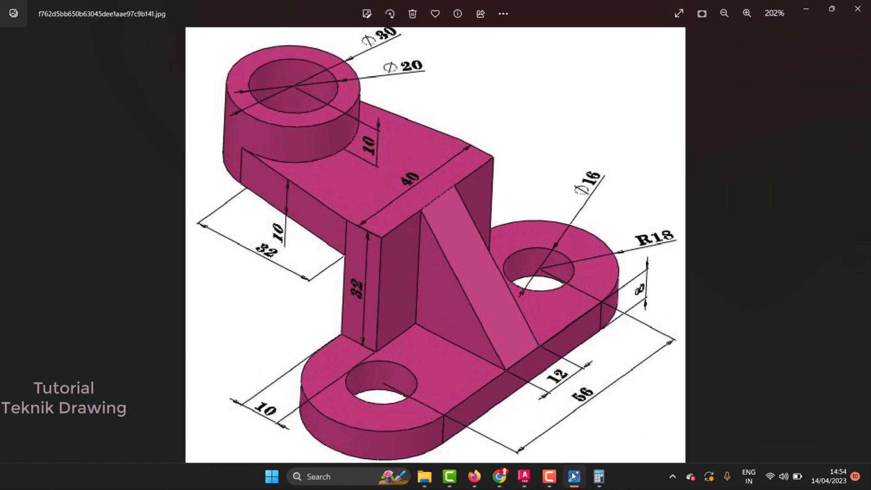
left_click(573, 475)
Draw slanted lines from the ring's right and left sides to the horizontal line's ends.
left_click(228, 54)
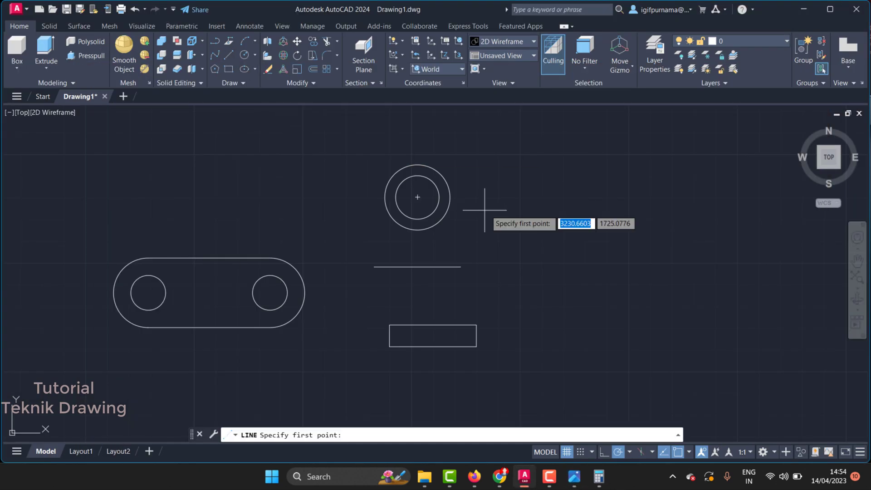
left_click(444, 199)
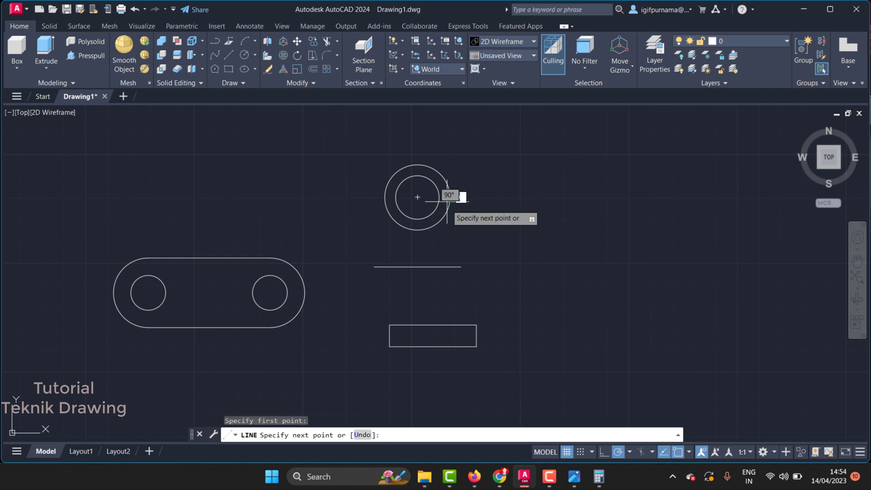
left_click(461, 268)
right_click(461, 267)
left_click(471, 274)
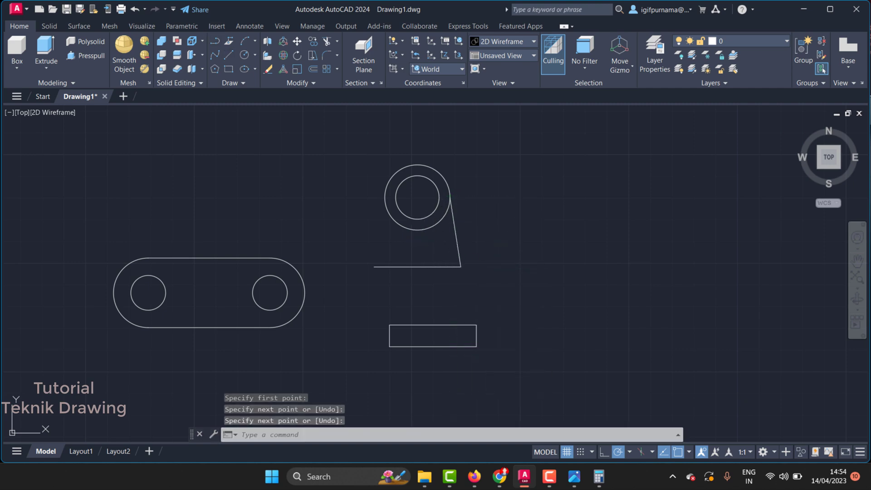
left_click(228, 54)
left_click(384, 197)
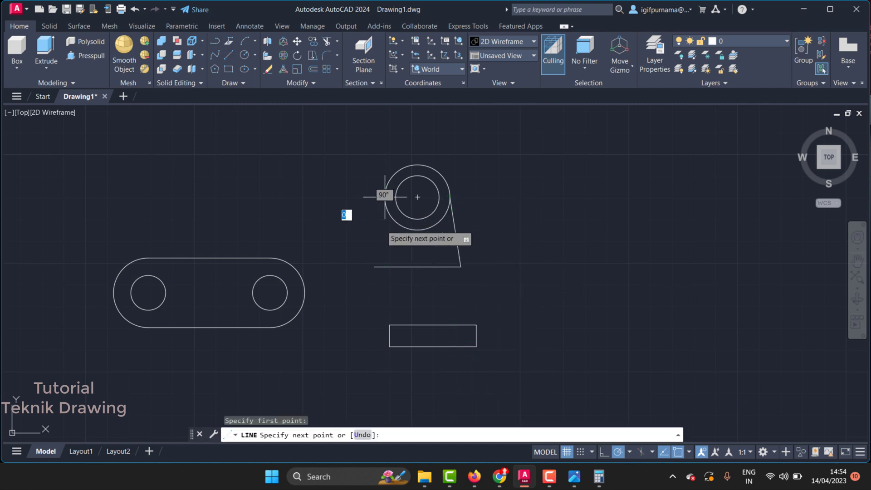
left_click(374, 266)
right_click(373, 267)
left_click(384, 272)
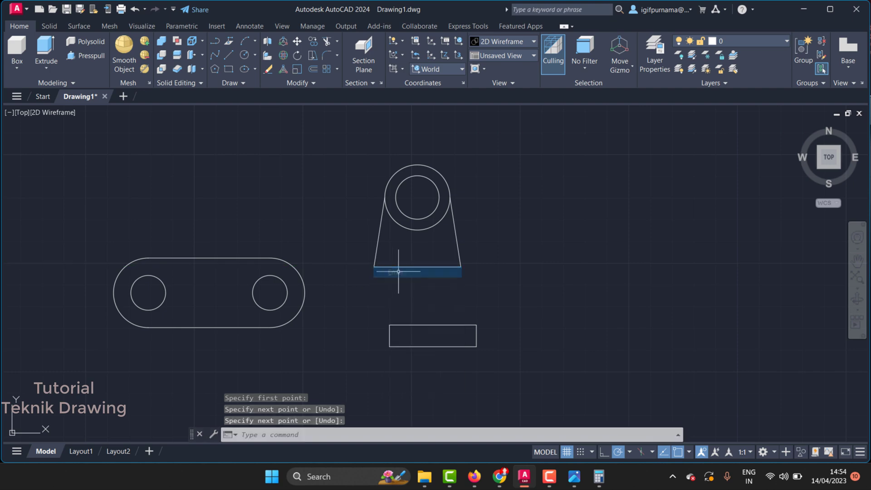
left_click(574, 476)
scroll(312, 170, "down", 1)
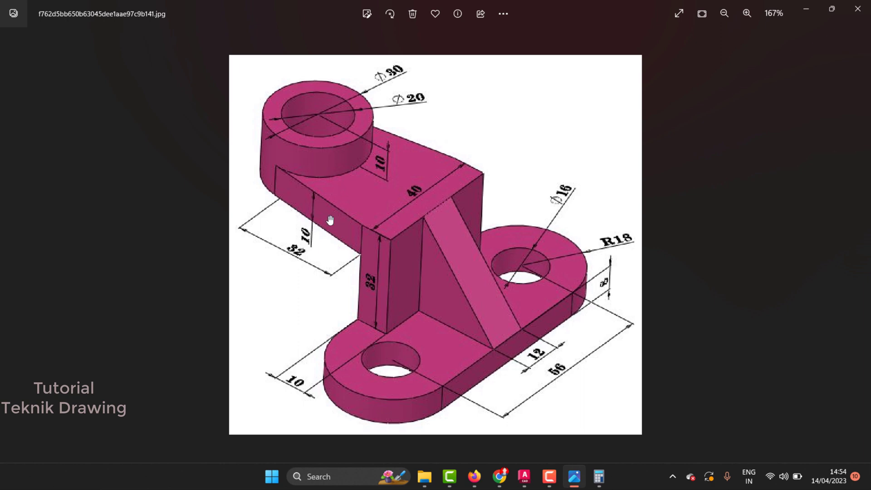
Copy the ring and tapered arm outline to the right.
left_click(800, 9)
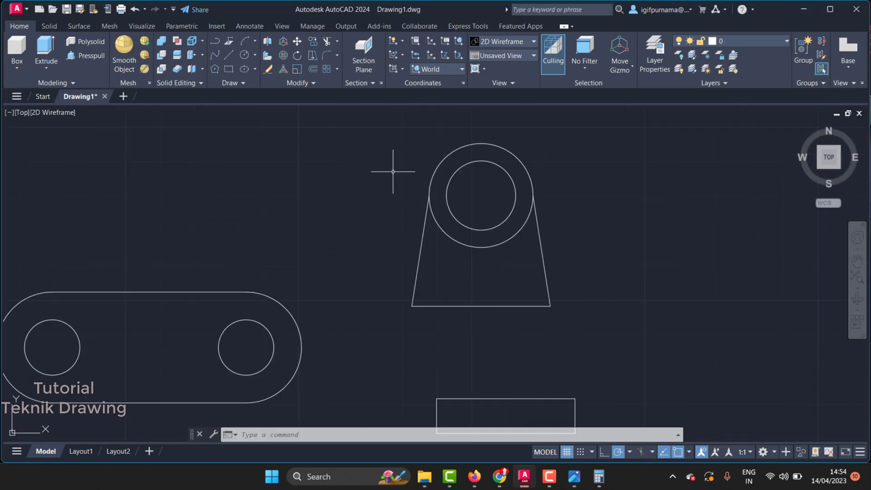
scroll(393, 172, "down", 2)
left_click(312, 42)
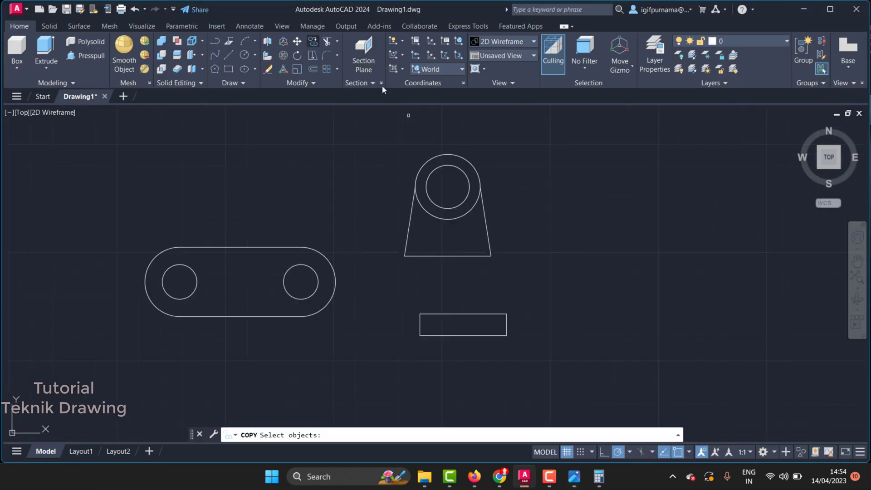
left_click(539, 271)
left_click(376, 121)
key("Return")
left_click(447, 187)
left_click(580, 187)
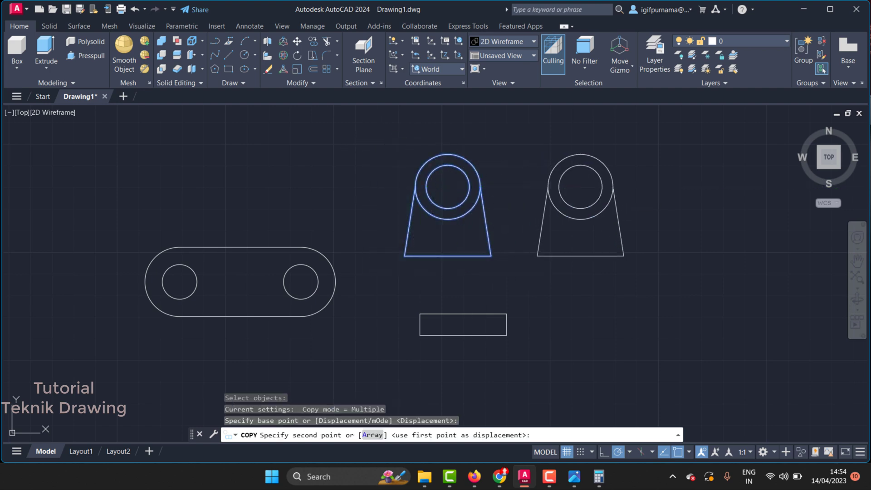
right_click(615, 184)
left_click(628, 192)
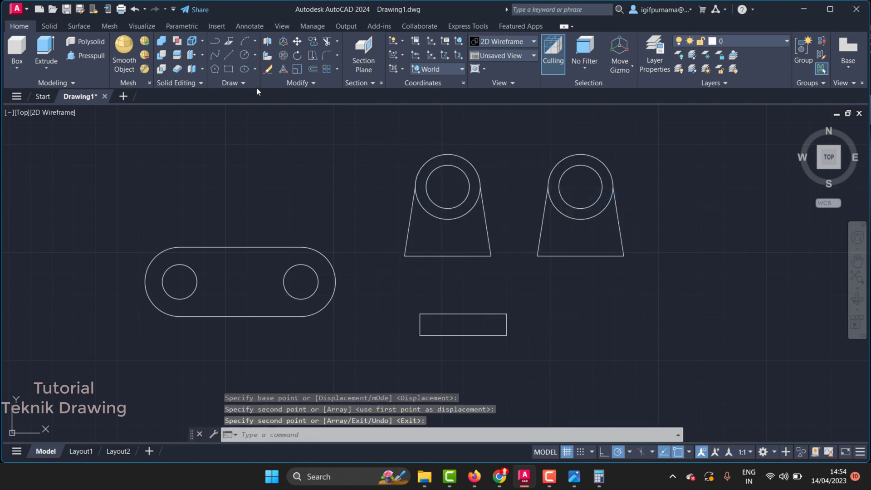
On the copy, trim away the top circle arc and erase the inner circle.
left_click(325, 43)
left_click(568, 156)
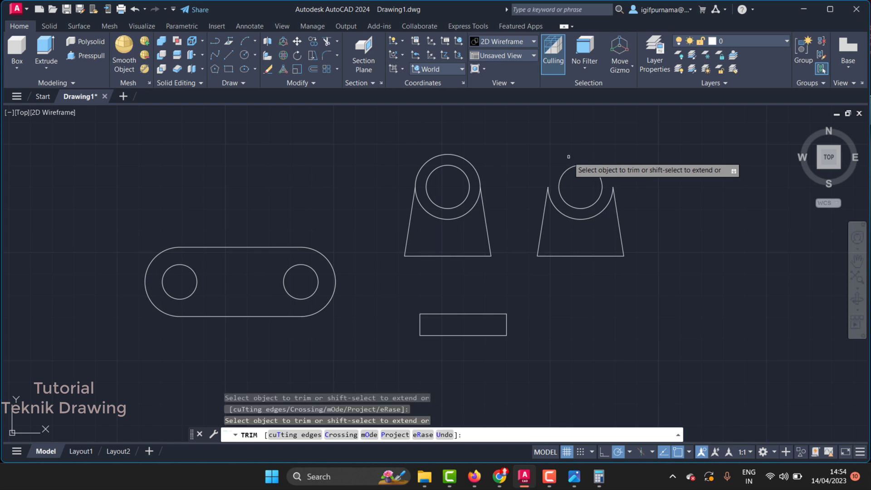
right_click(568, 157)
left_click(578, 158)
left_click(268, 69)
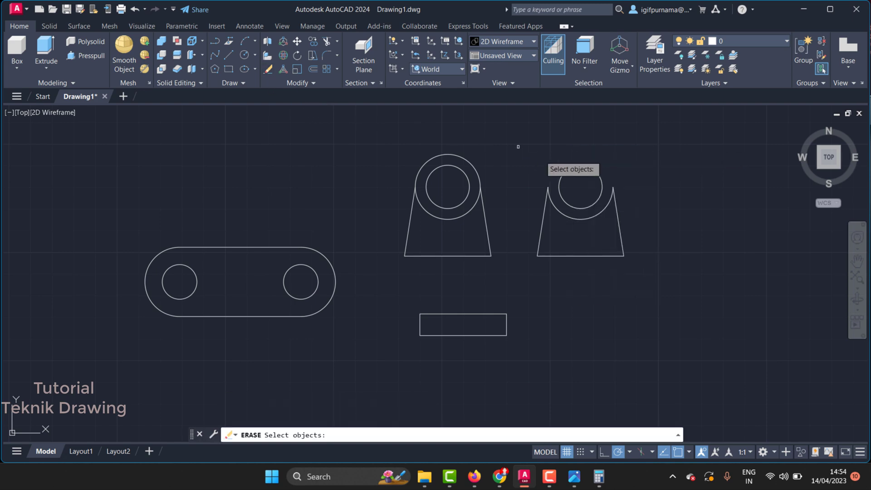
left_click(518, 146)
left_click(607, 213)
key("Return")
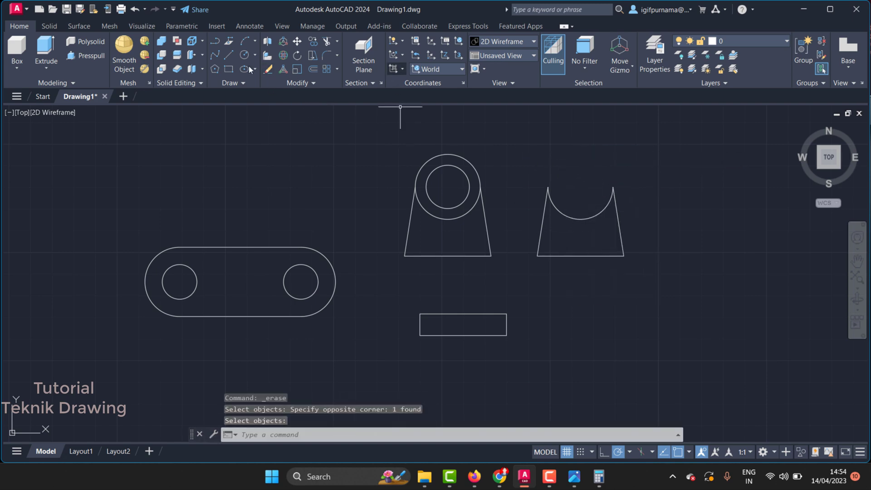
Erase the original's three trapezoid lines with a crossing window, leaving its concentric circles.
left_click(268, 69)
left_click(515, 257)
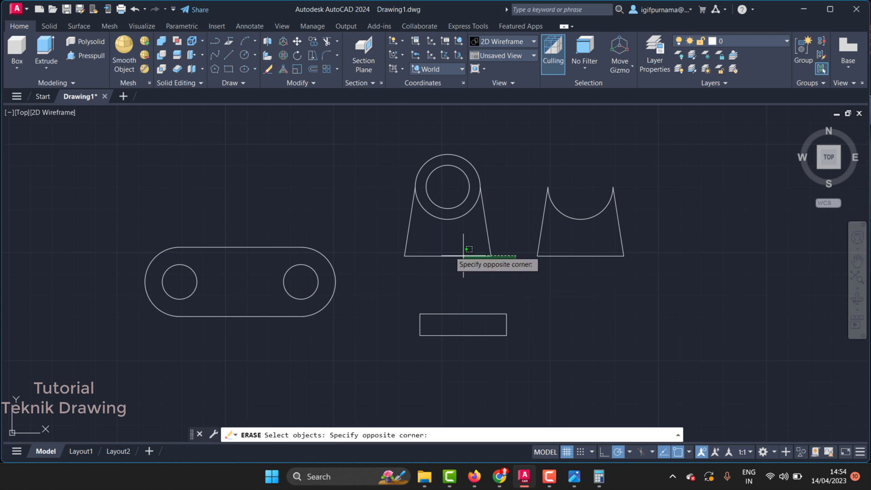
left_click(399, 217)
key("Return")
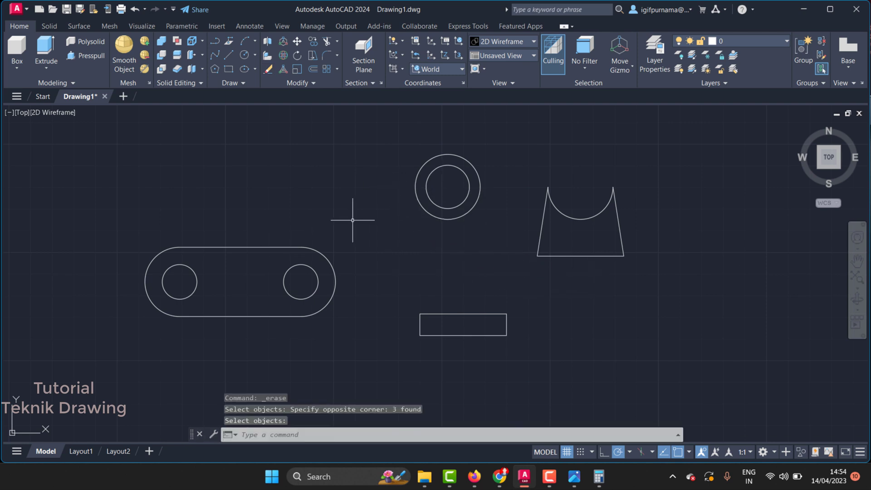
Switch to SW Isometric view and pick the slot profile for Presspull.
left_click(507, 54)
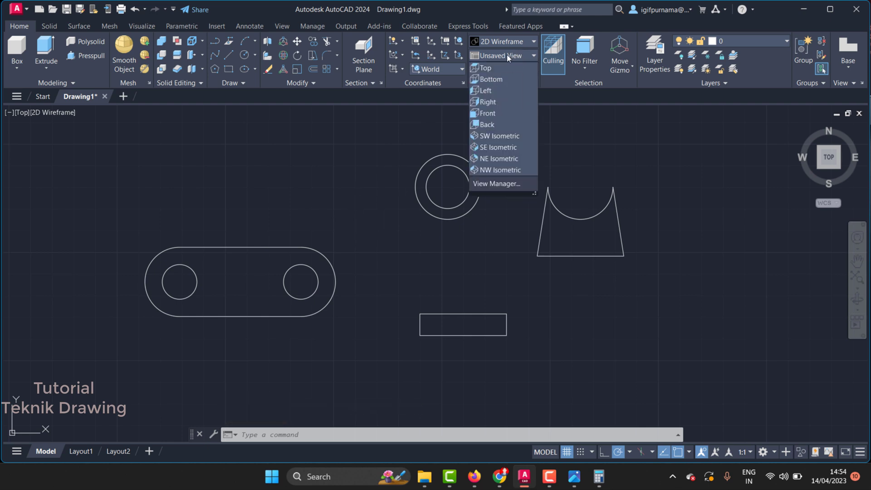
left_click(505, 136)
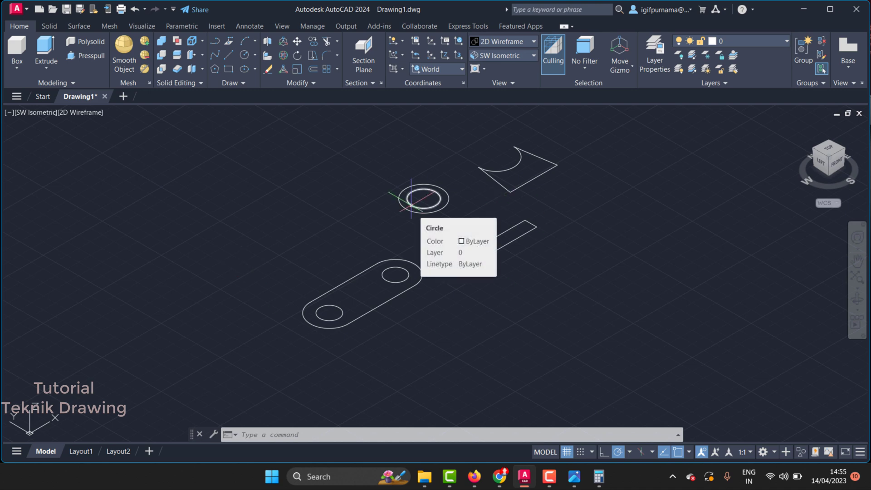
left_click(88, 56)
left_click(365, 284)
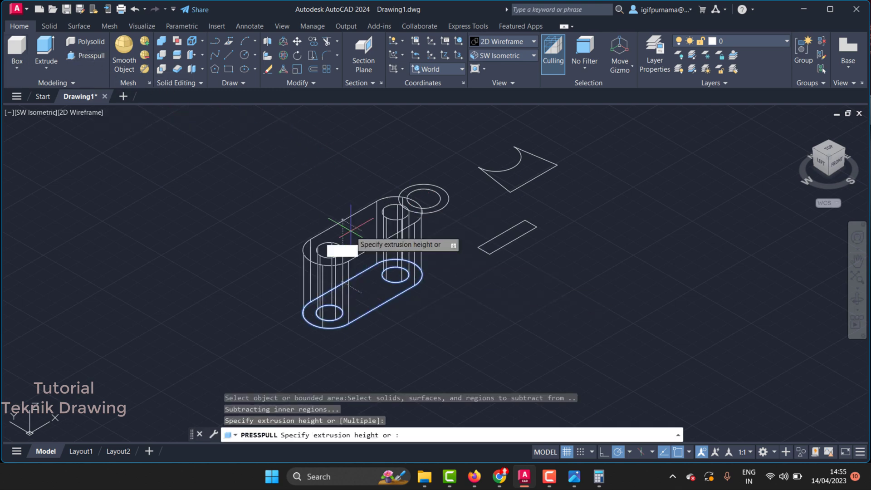
left_click(574, 476)
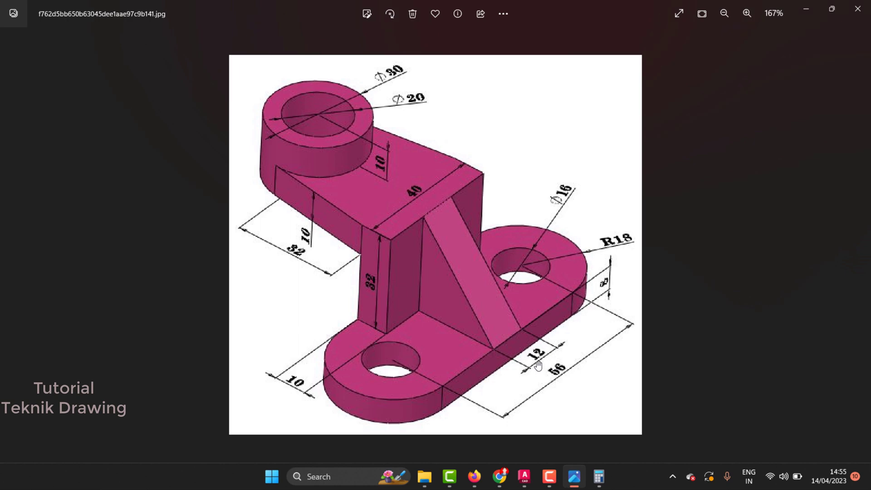
Zoom the reference photo to read the base's 8-unit thickness, then minimize Photos.
scroll(603, 294, "up", 1)
scroll(619, 300, "up", 1)
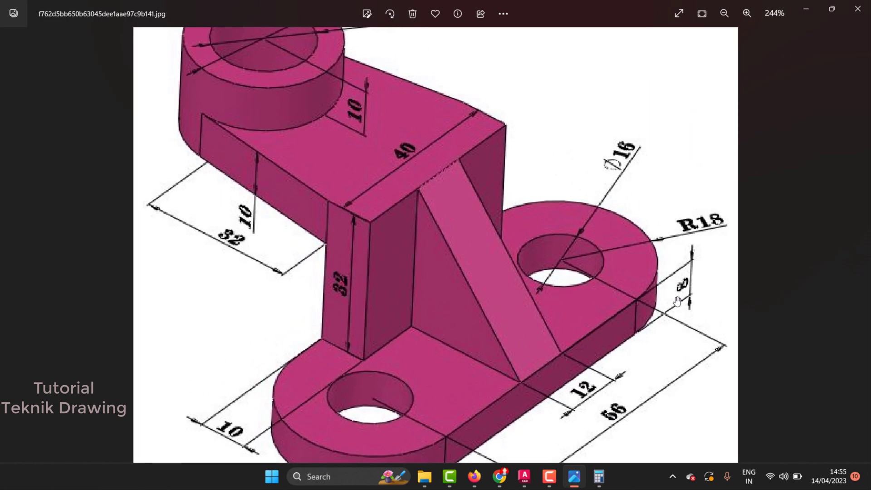
scroll(677, 300, "down", 1)
scroll(726, 190, "down", 1)
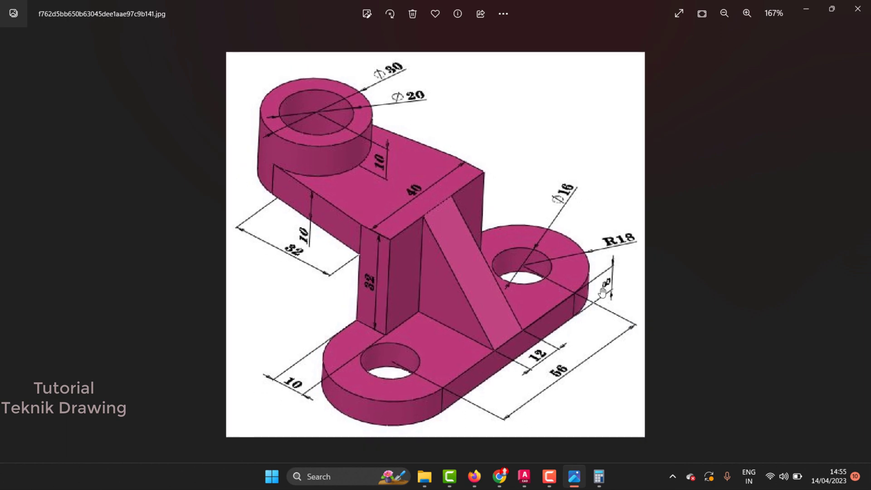
left_click(802, 9)
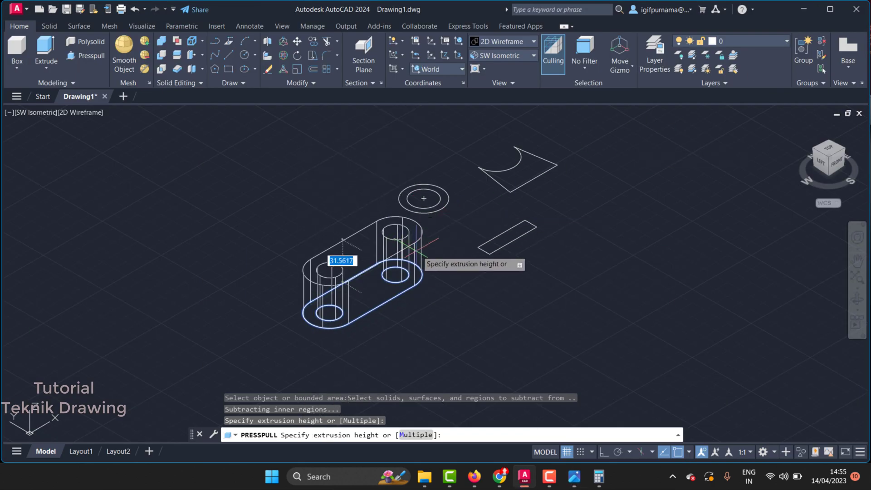
Presspull the slot base to height 8 and the rectangle to height 32.
type("8")
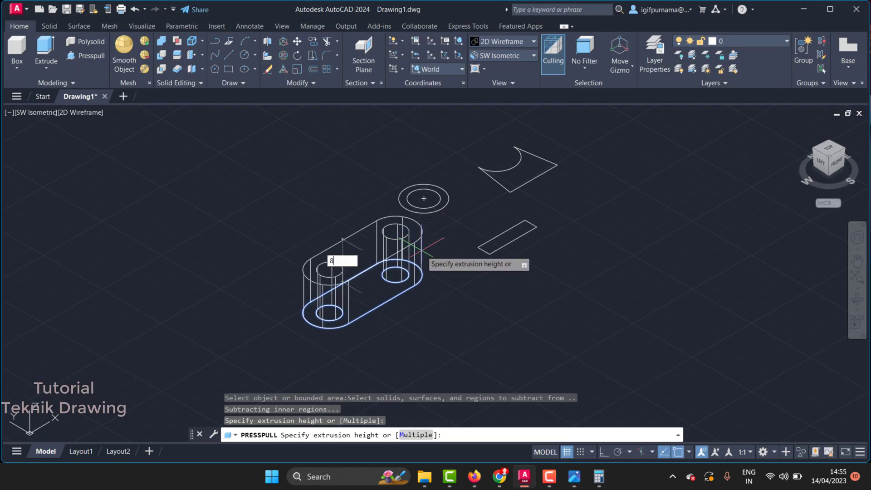
key("Return")
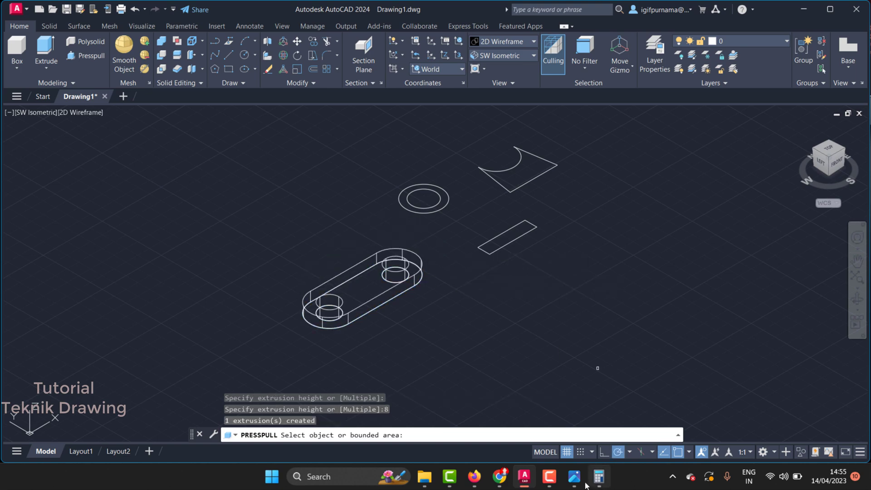
left_click(575, 477)
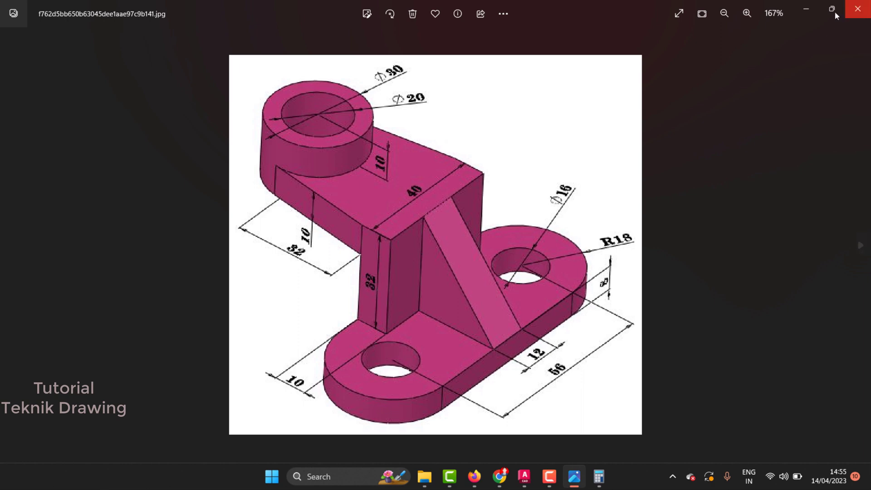
left_click(806, 10)
left_click(494, 240)
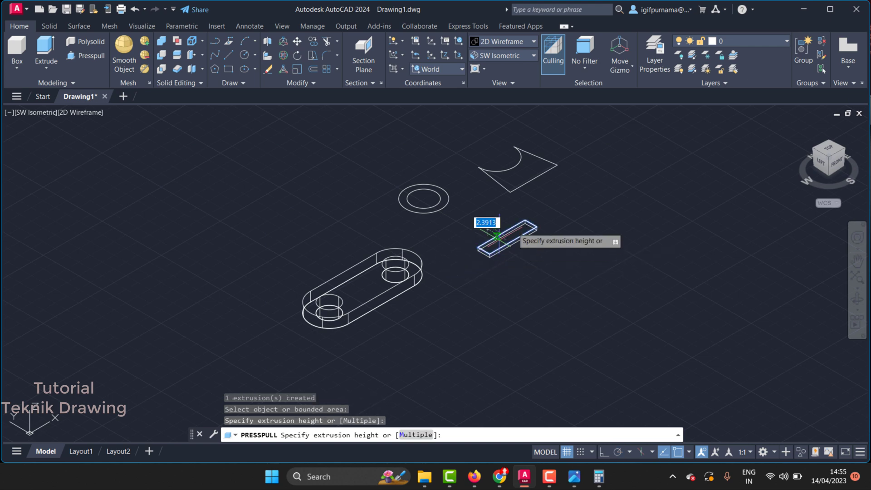
type("32")
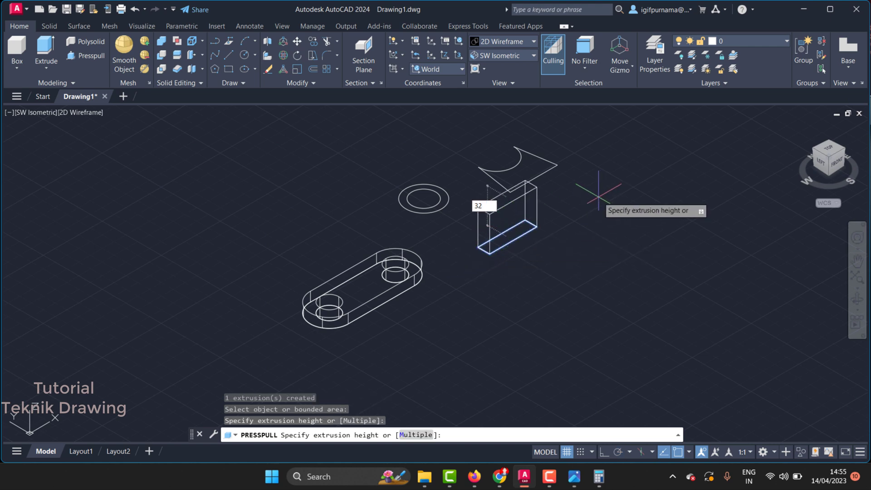
key("Return")
Presspull the concave arm profile to 10 and the ring into a 20-high boss.
left_click(542, 163)
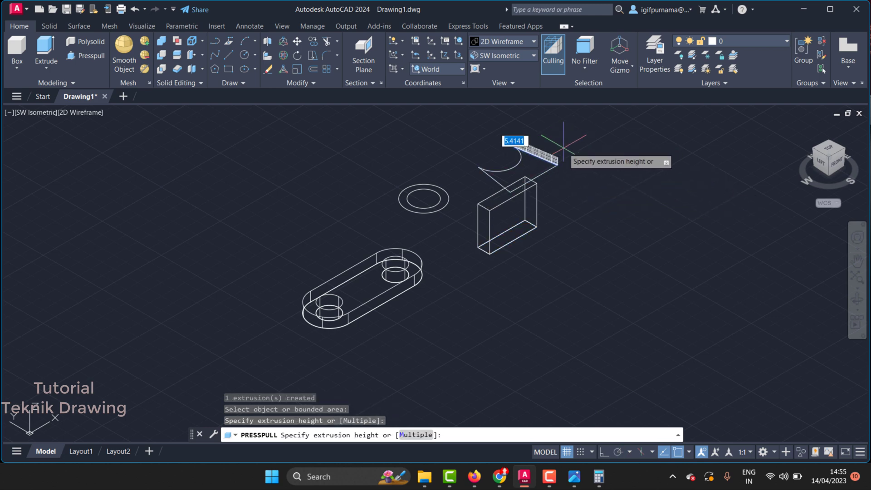
key("Escape")
scroll(529, 150, "up", 2)
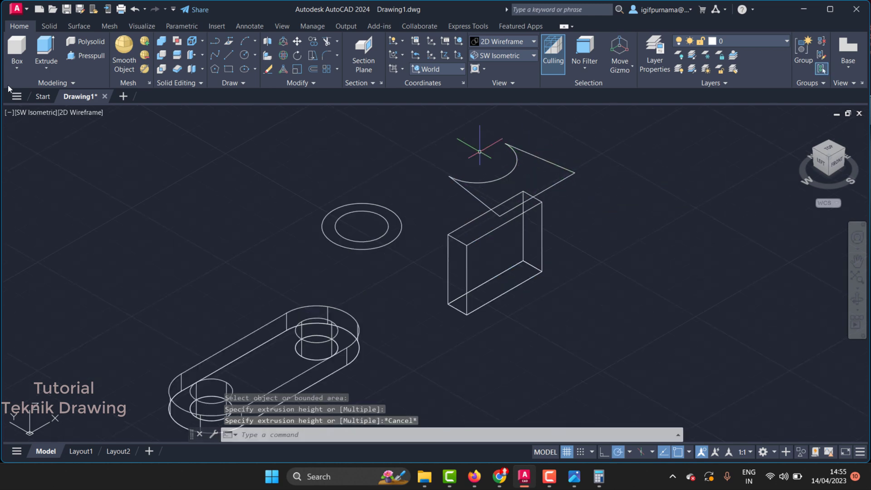
left_click(97, 58)
left_click(535, 176)
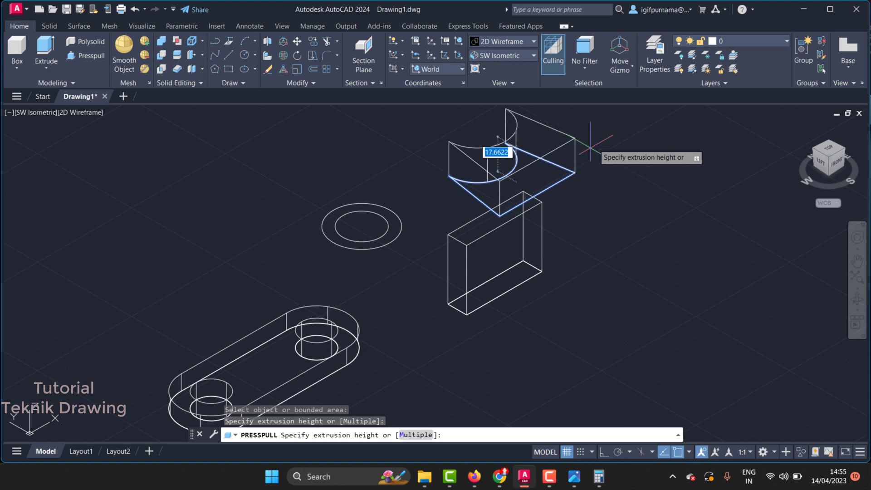
type("10")
key("Return")
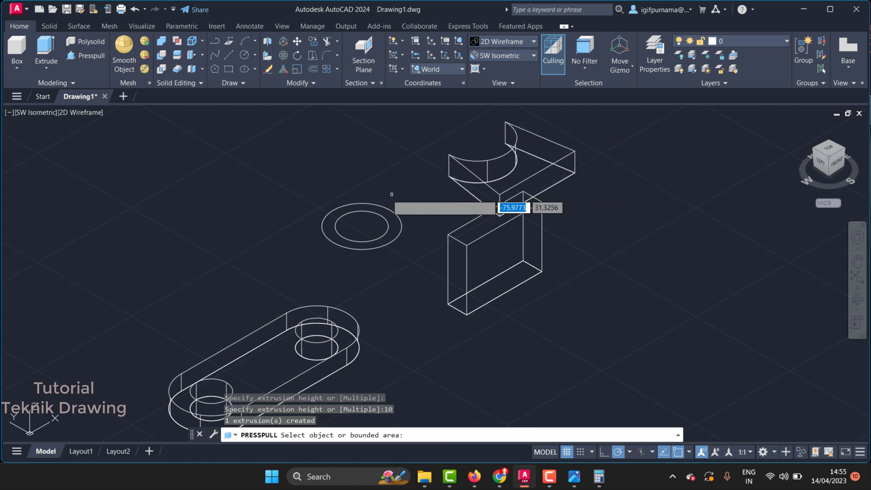
left_click(361, 225)
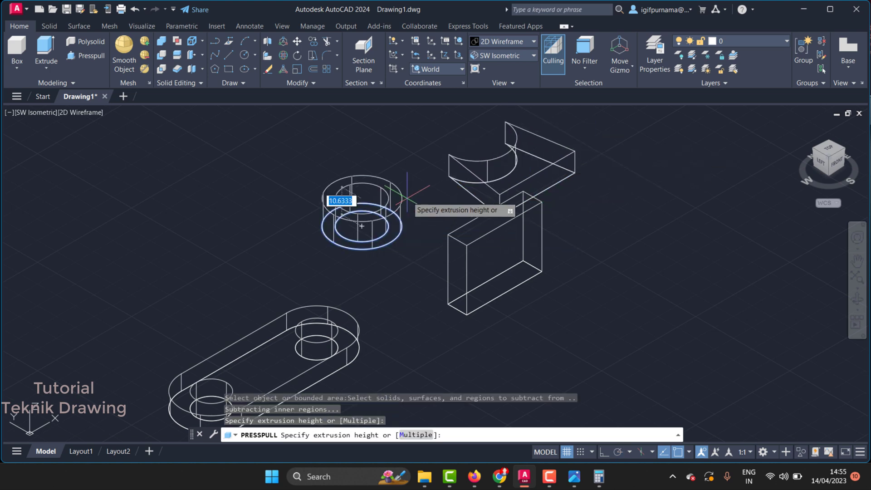
type("20")
key("Return")
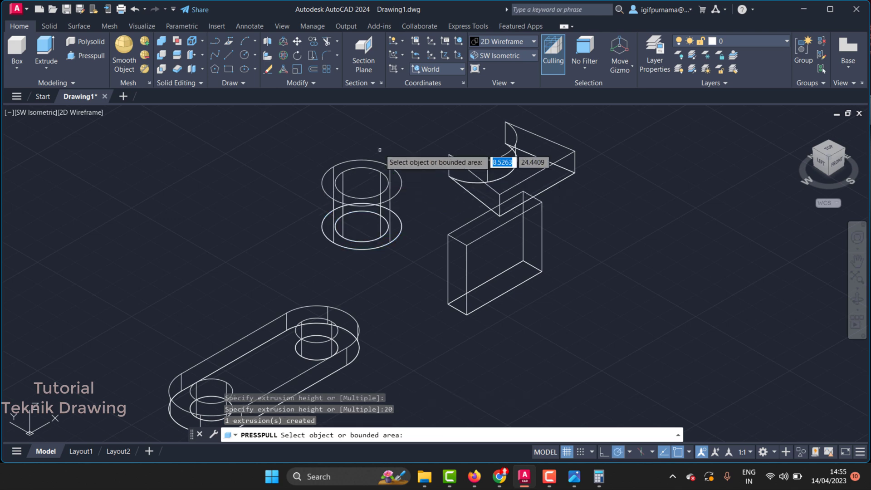
Move the tall ring cylinder onto the arm's rounded end.
left_click(298, 42)
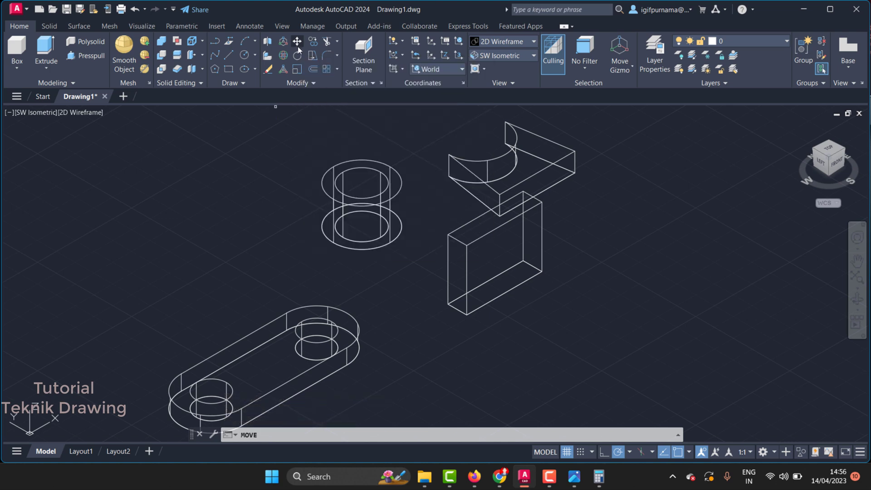
left_click(373, 205)
scroll(373, 205, "up", 3)
key("Return")
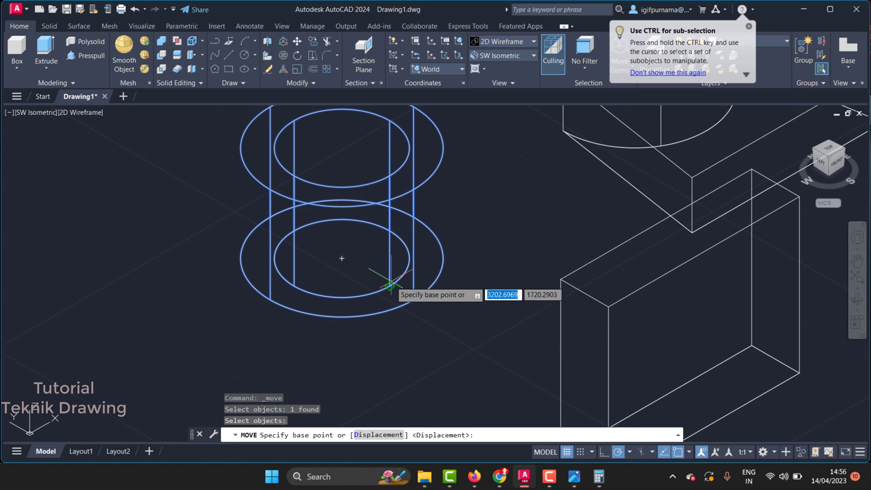
left_click(342, 258)
scroll(321, 288, "down", 2)
scroll(412, 227, "down", 1)
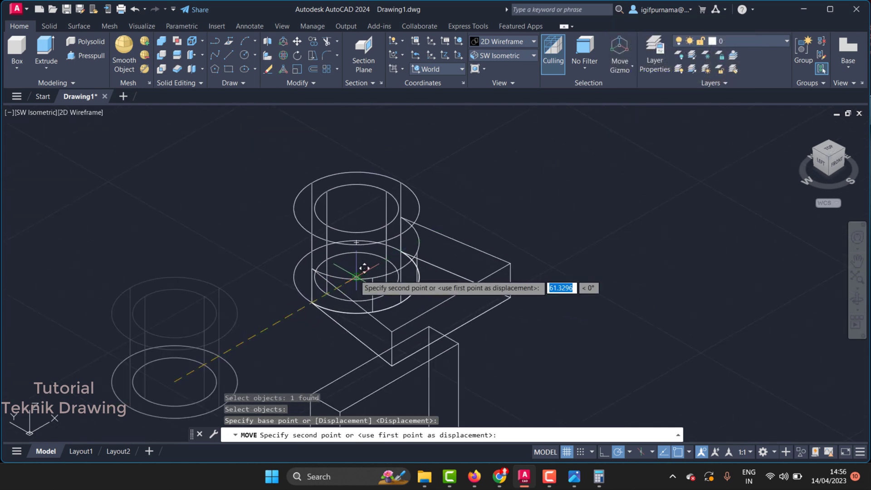
left_click(361, 265)
scroll(388, 209, "down", 2)
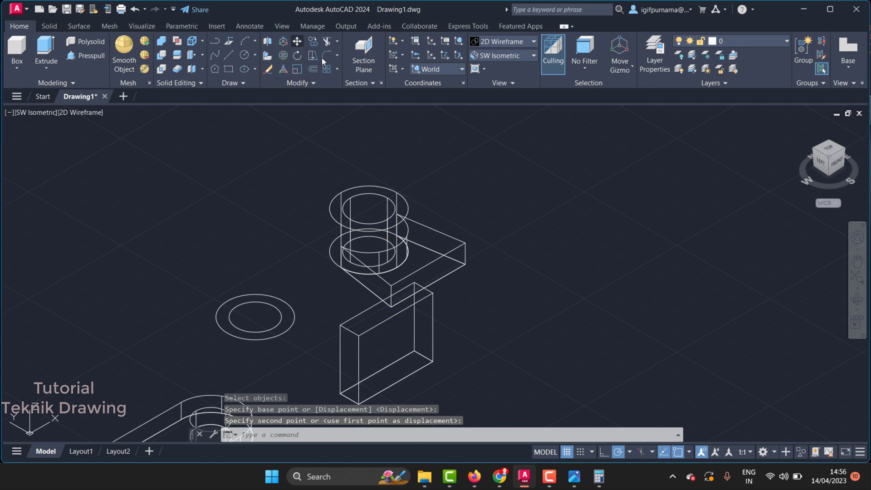
Move the boss and arm together onto the top of the 32-high box.
left_click(297, 41)
left_click(494, 216)
left_click(391, 245)
key("Return")
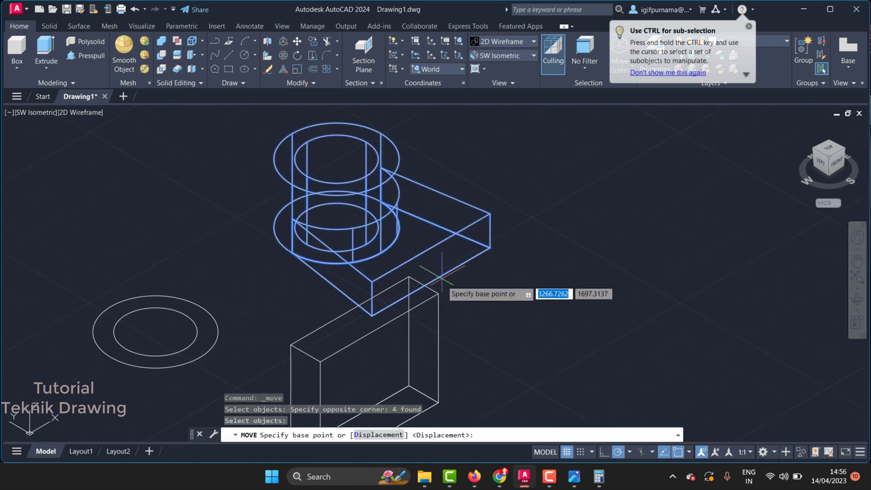
left_click(430, 247)
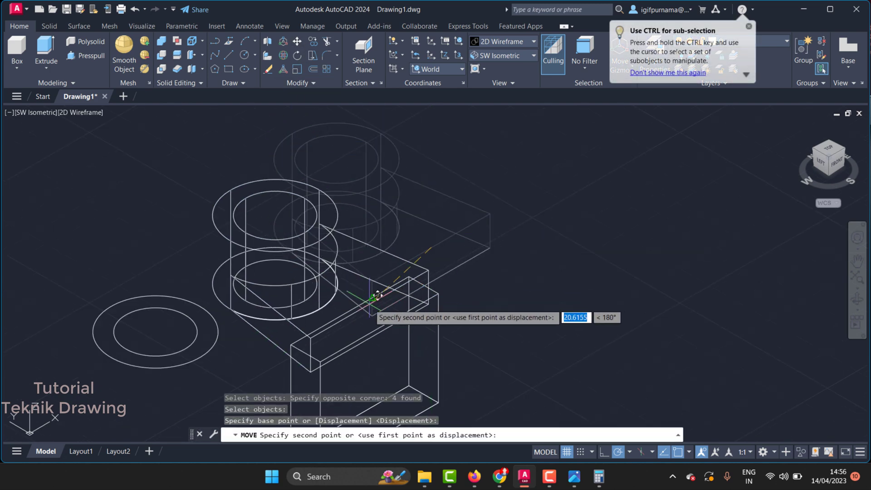
left_click(357, 302)
scroll(397, 263, "down", 2)
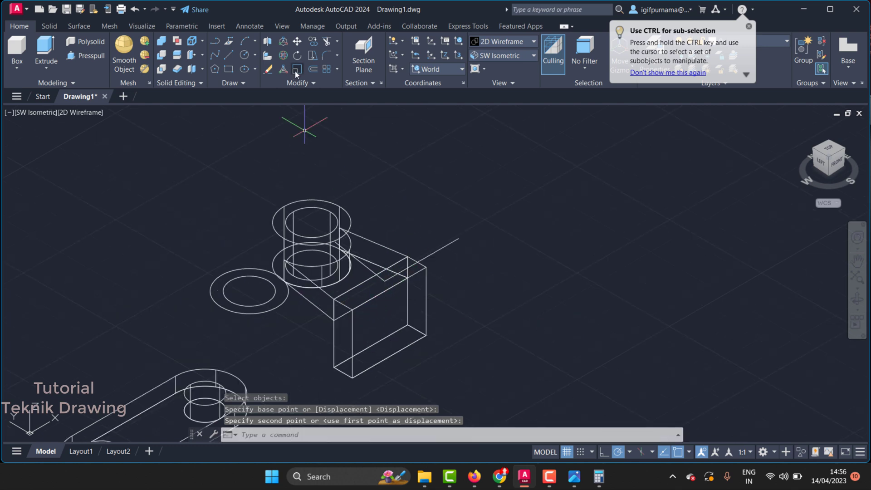
Erase the long diagonal construction line and compare against the reference image.
left_click(296, 73)
left_click(483, 259)
left_click(450, 229)
key("Return")
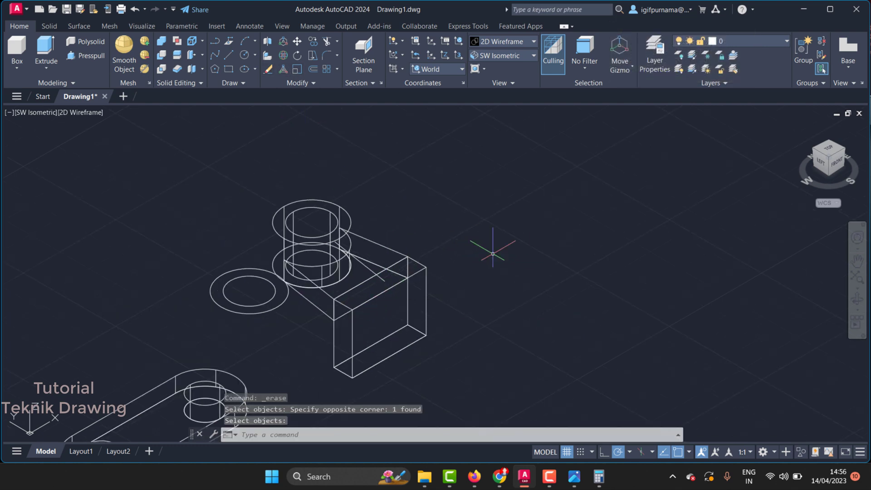
left_click(574, 476)
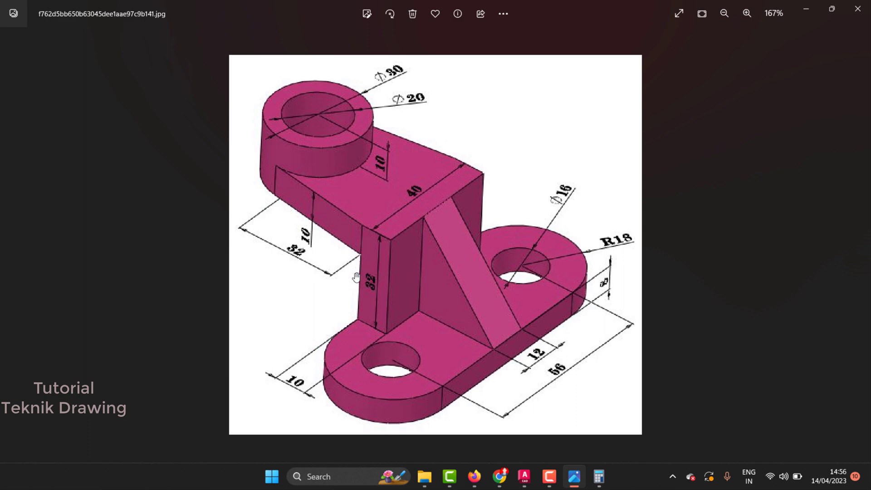
left_click(812, 8)
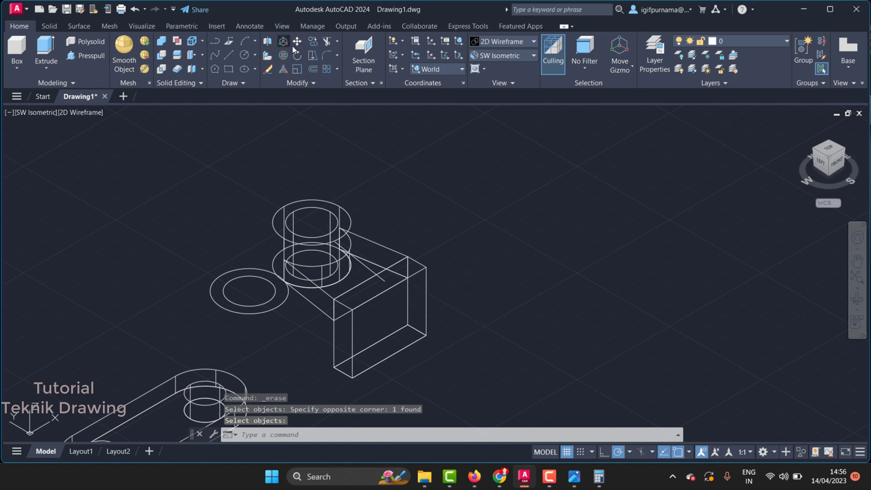
Try a 3D move of the box, then cancel it.
left_click(296, 42)
left_click(453, 275)
left_click(408, 238)
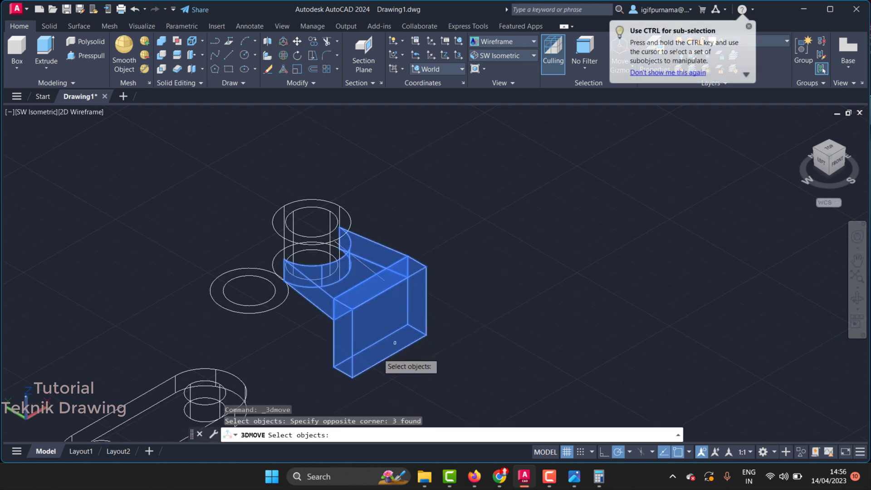
key("Return")
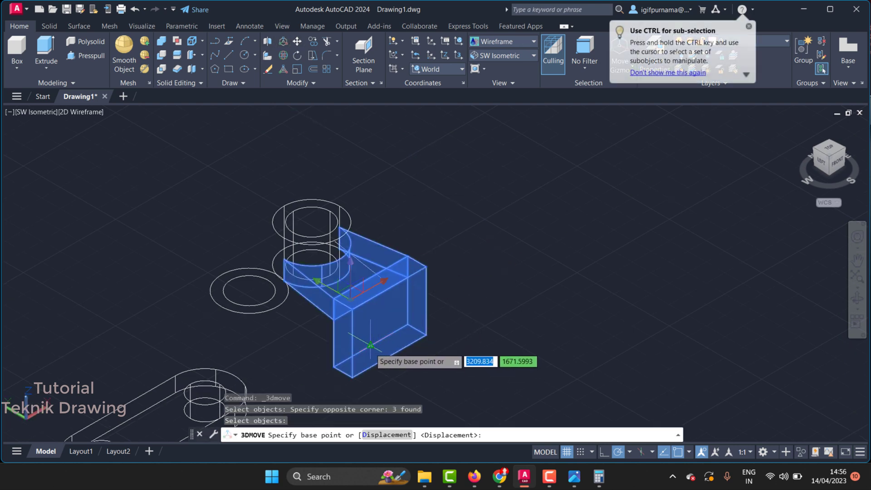
left_click(371, 346)
key("Escape")
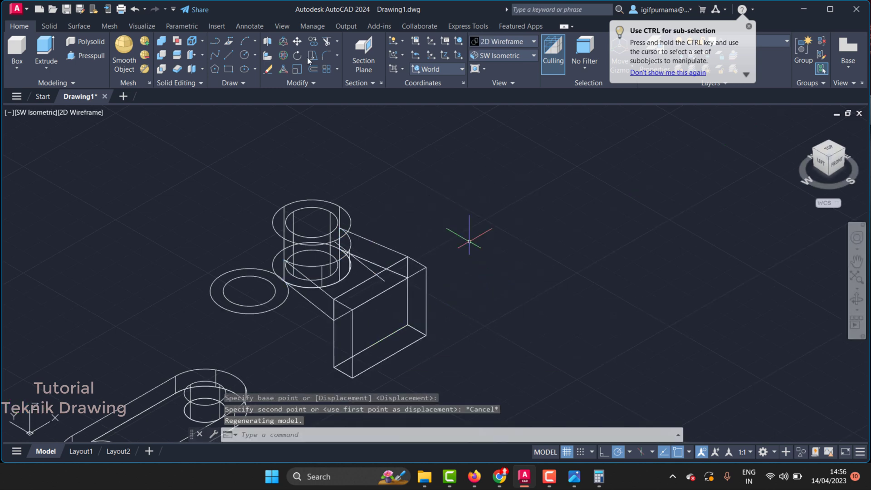
Select the boss cylinder and upright box for an ordinary move.
left_click(297, 41)
left_click(373, 200)
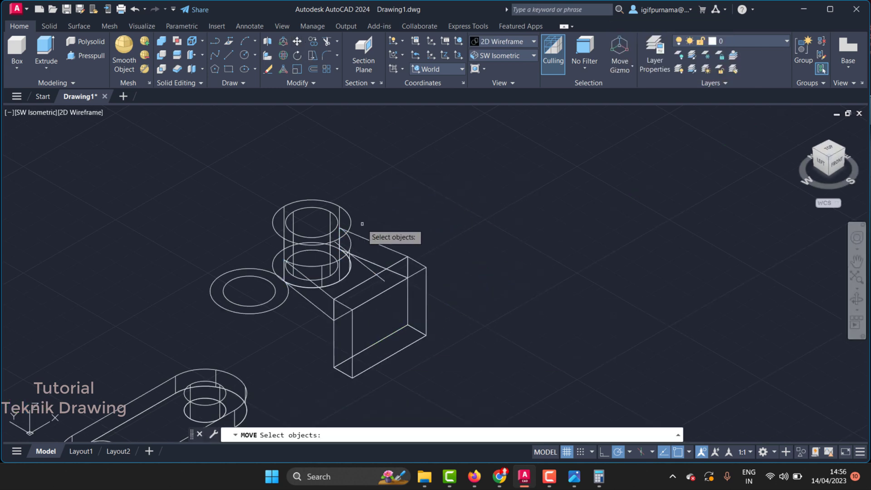
left_click(333, 225)
left_click(407, 257)
left_click(431, 281)
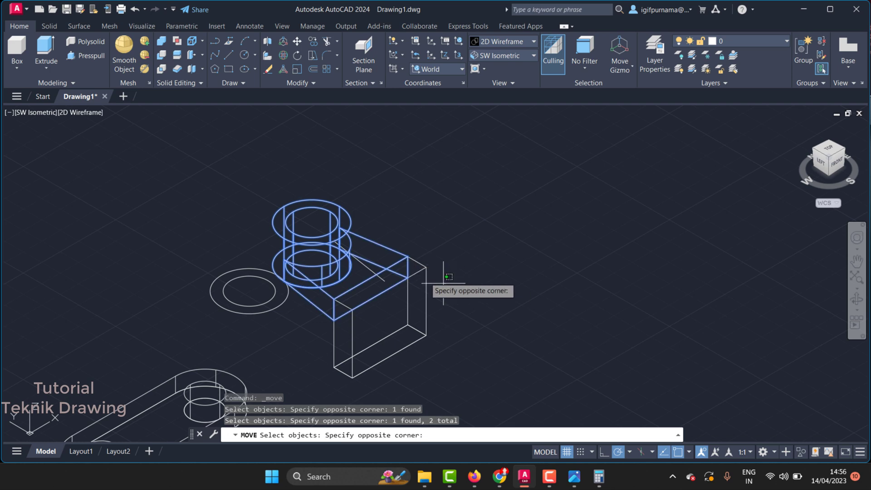
left_click(459, 224)
scroll(459, 223, "down", 2)
scroll(424, 308, "up", 2)
key("Return")
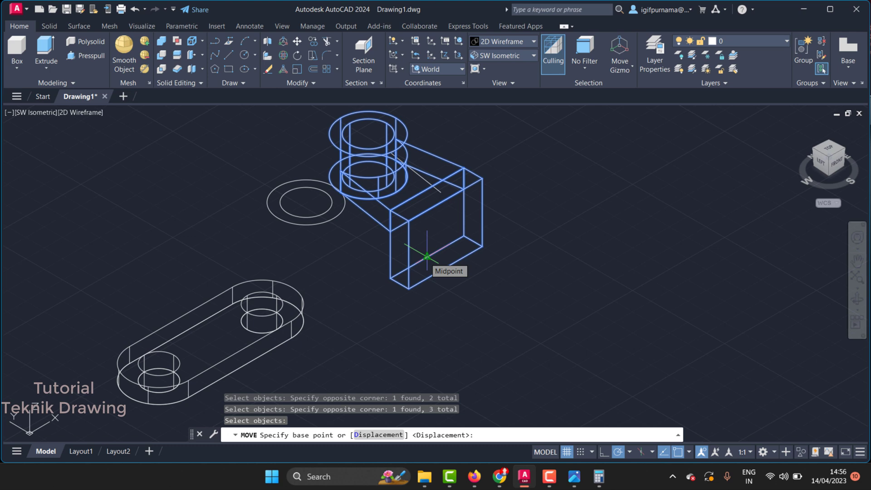
Move them from the box's bottom edge midpoint onto the middle of the base plate.
left_click(426, 257)
scroll(389, 200, "up", 1)
scroll(263, 281, "up", 2)
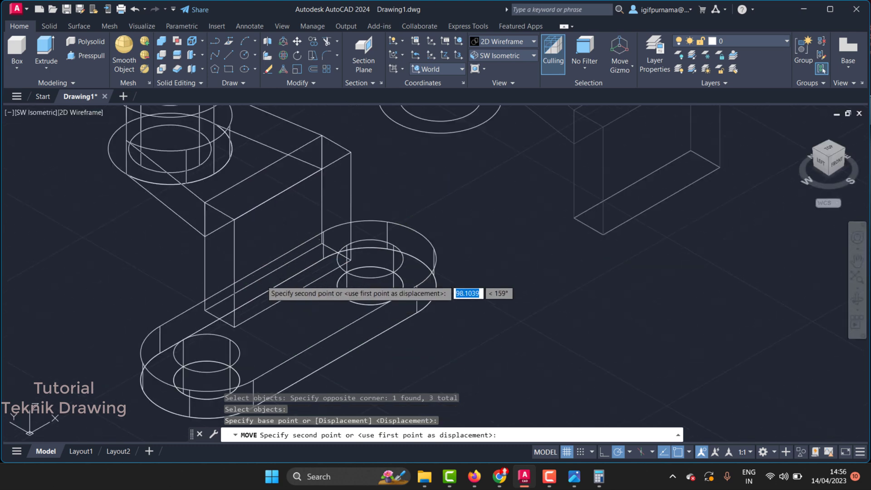
scroll(308, 240, "up", 2)
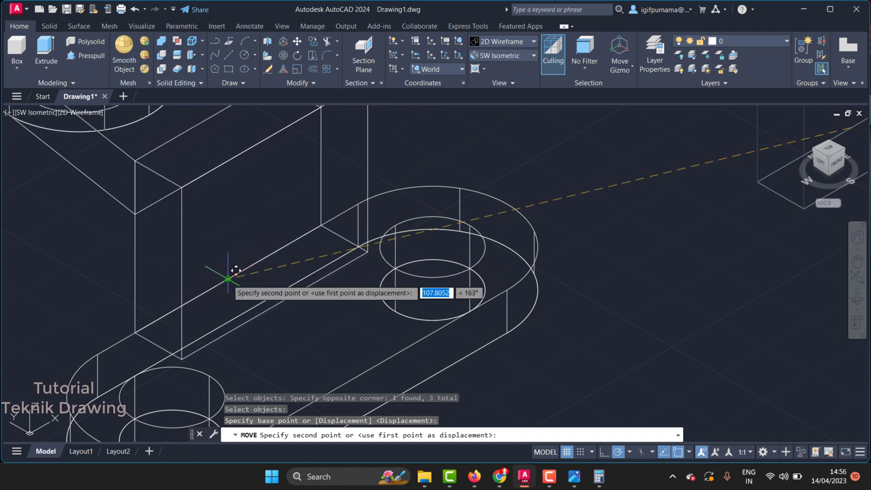
left_click(227, 279)
scroll(245, 274, "down", 2)
scroll(362, 282, "down", 2)
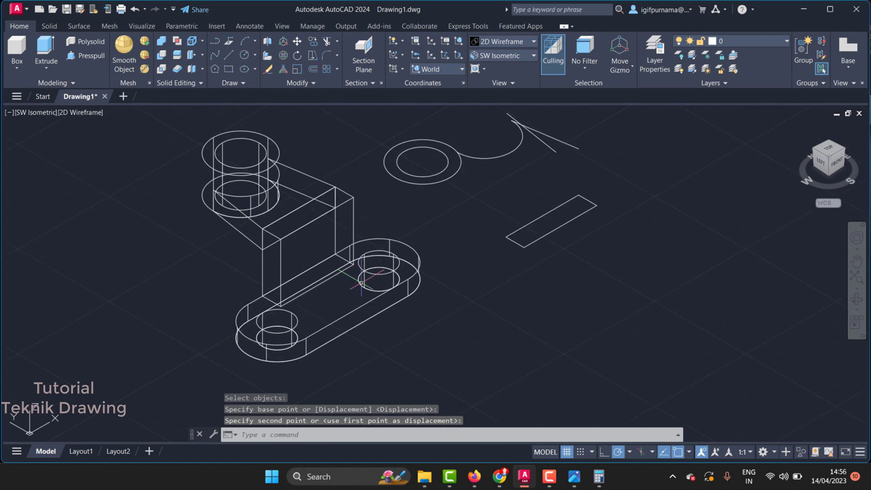
Compare with the reference image, then switch the visual style to Shaded.
left_click(572, 477)
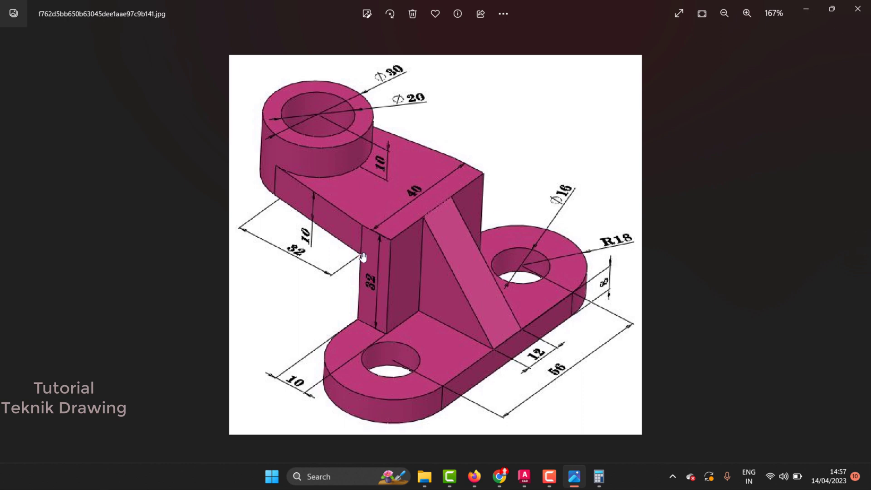
left_click(806, 9)
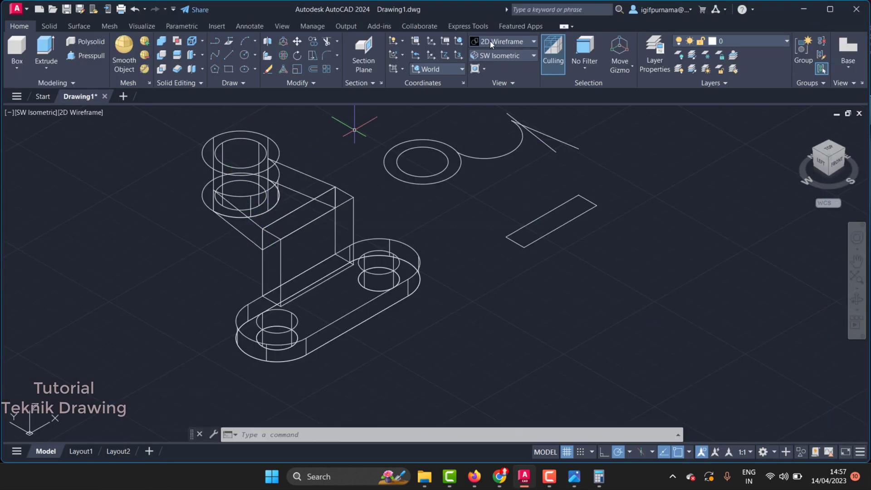
left_click(503, 42)
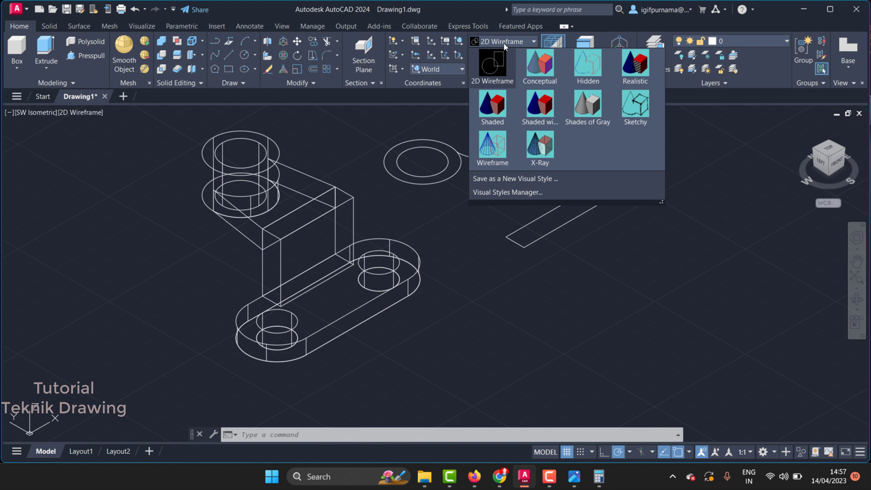
left_click(493, 104)
scroll(281, 233, "up", 2)
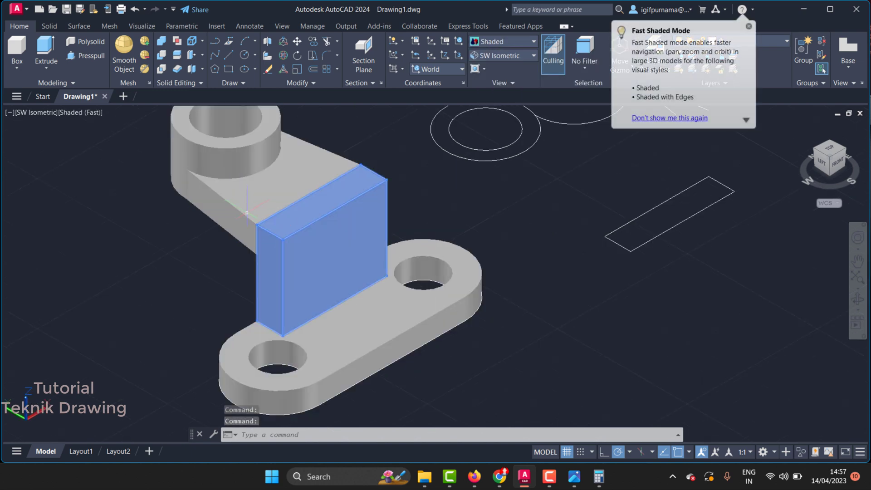
scroll(273, 277, "down", 2)
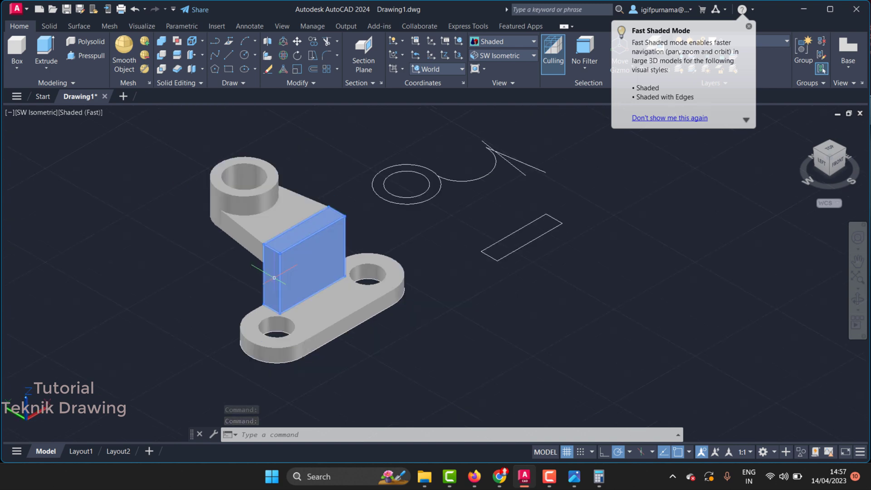
Erase the leftover 2D sketch geometry with selection windows.
left_click(283, 70)
left_click(573, 276)
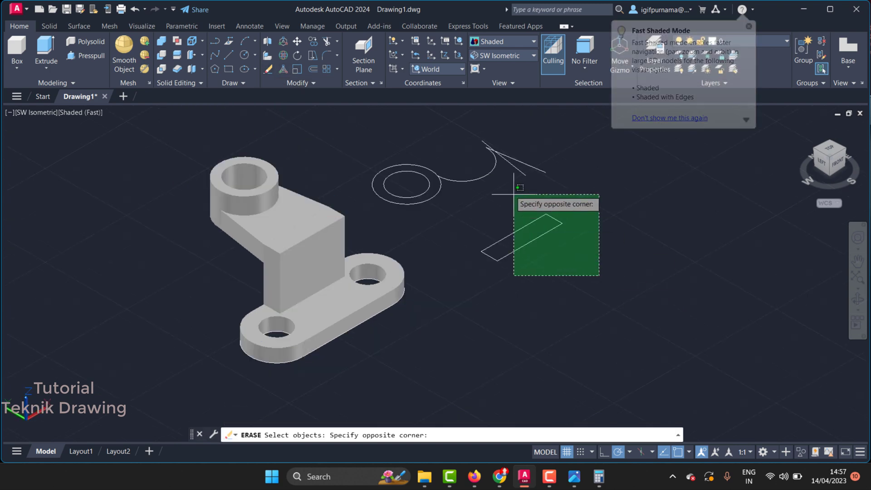
left_click(514, 187)
left_click(398, 164)
key("Return")
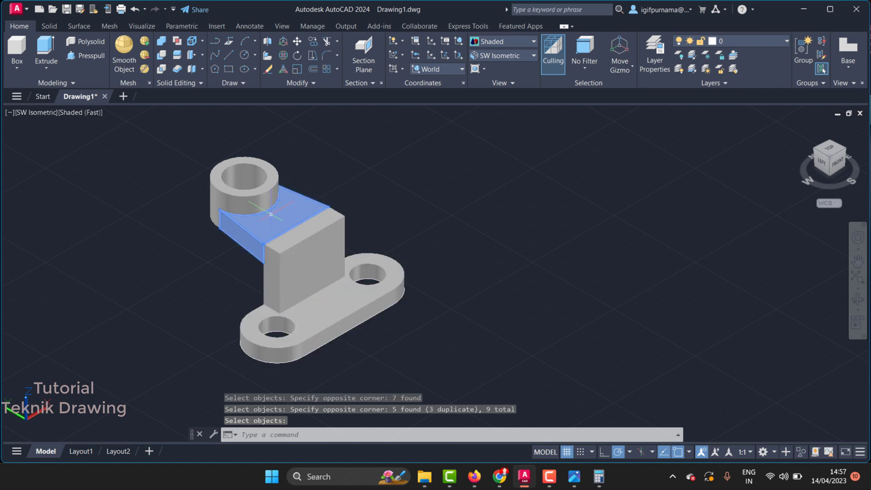
scroll(249, 236, "up", 2)
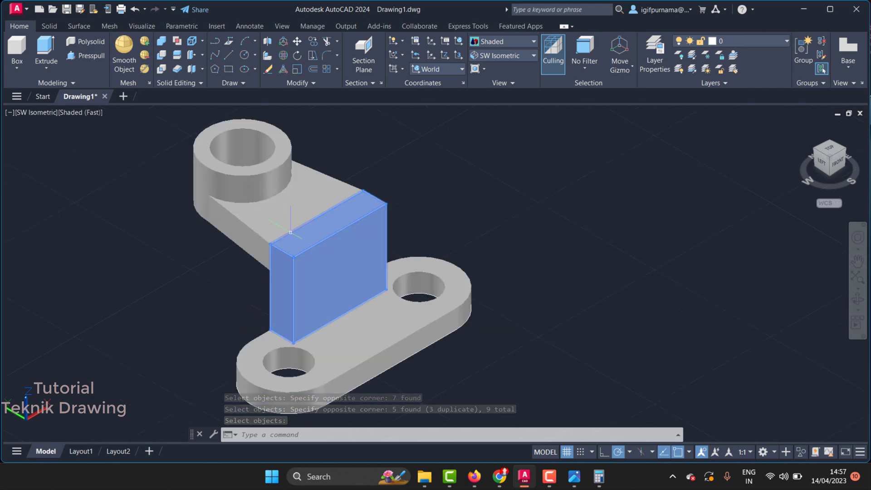
Union the base, upright, arm and boss solids into one and view the reference.
left_click(161, 46)
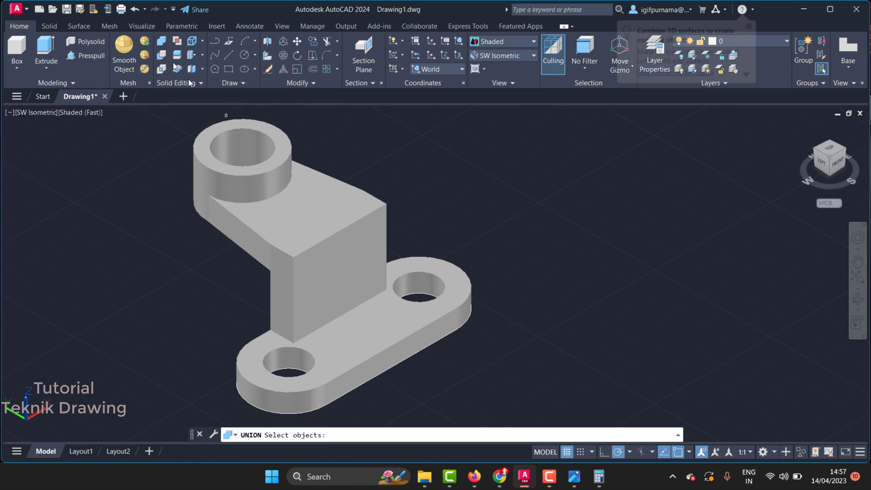
left_click(574, 355)
left_click(154, 122)
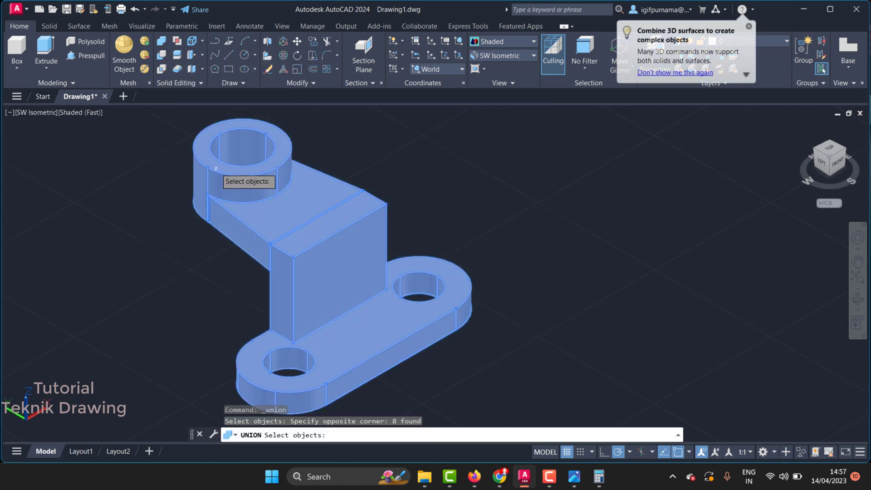
key("Return")
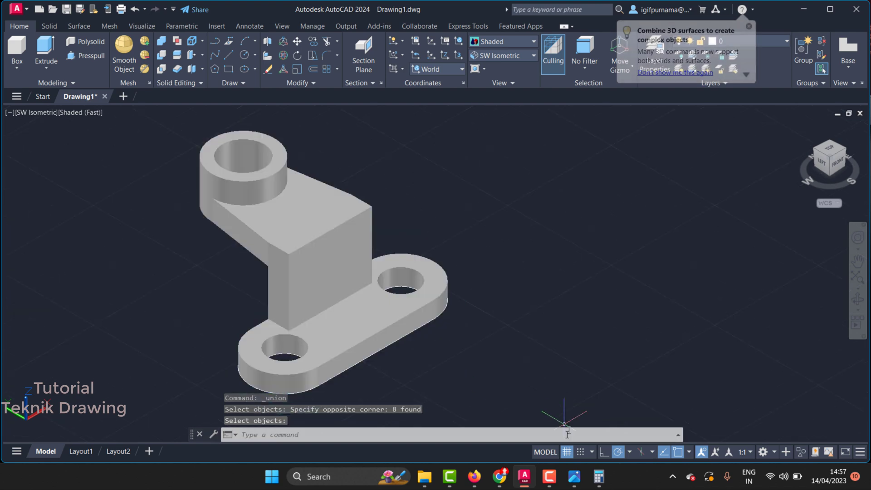
left_click(574, 477)
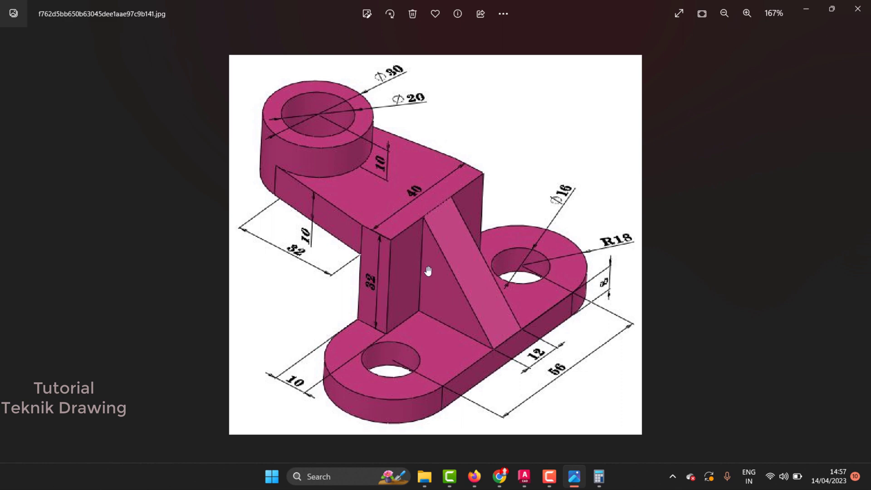
Minimize the Photos reference image to show the shaded bracket again.
left_click(801, 13)
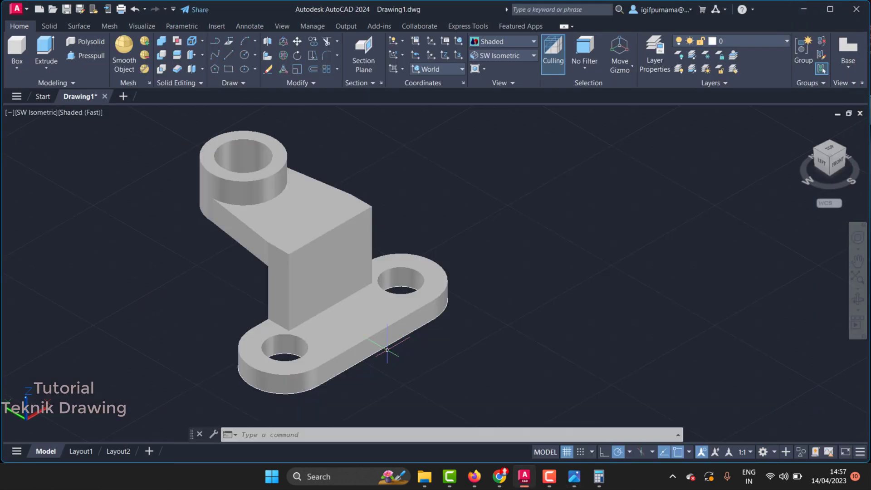
Draw a line across the base plate's top face from the plate edge midpoint.
type("l")
key("Return")
scroll(365, 317, "up", 2)
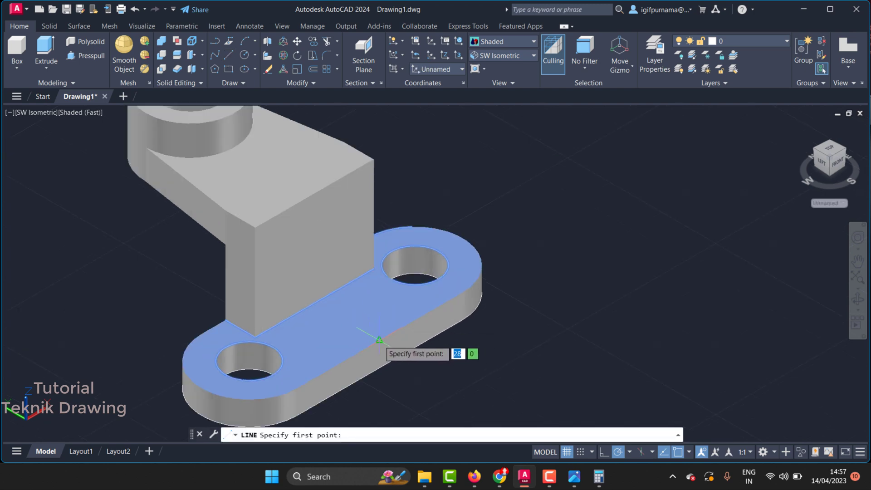
left_click(379, 339)
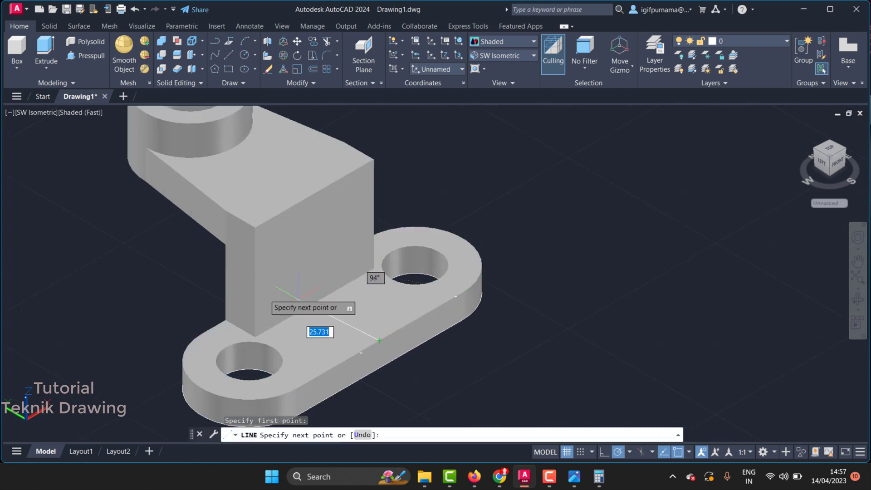
left_click(158, 212)
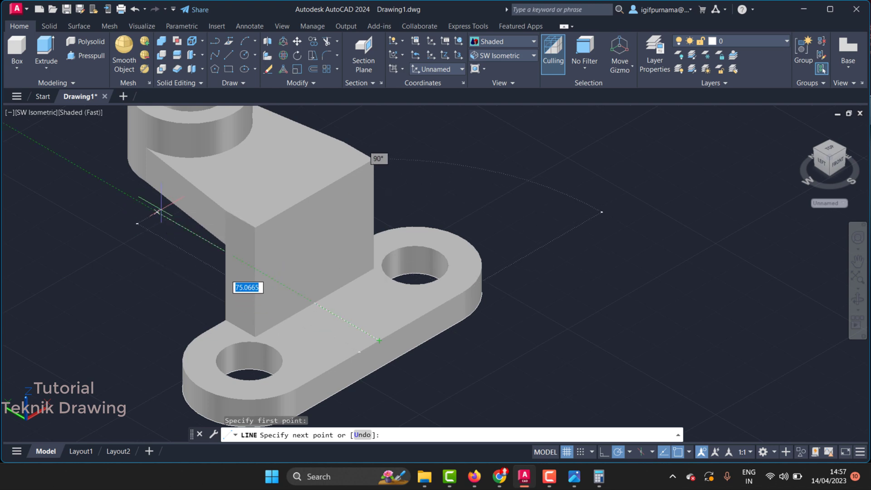
right_click(157, 213)
left_click(175, 216)
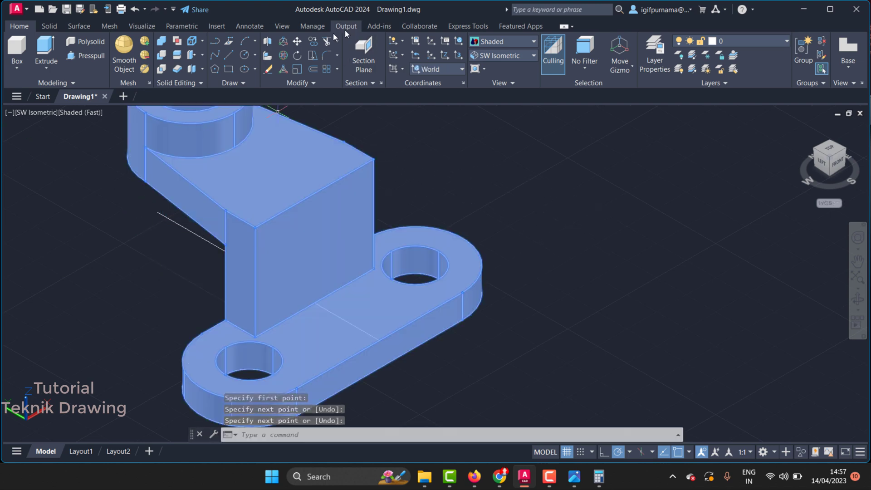
left_click(311, 42)
Check the reference drawing's dimensions and cancel the mistaken copy of the solid.
scroll(405, 379, "up", 3)
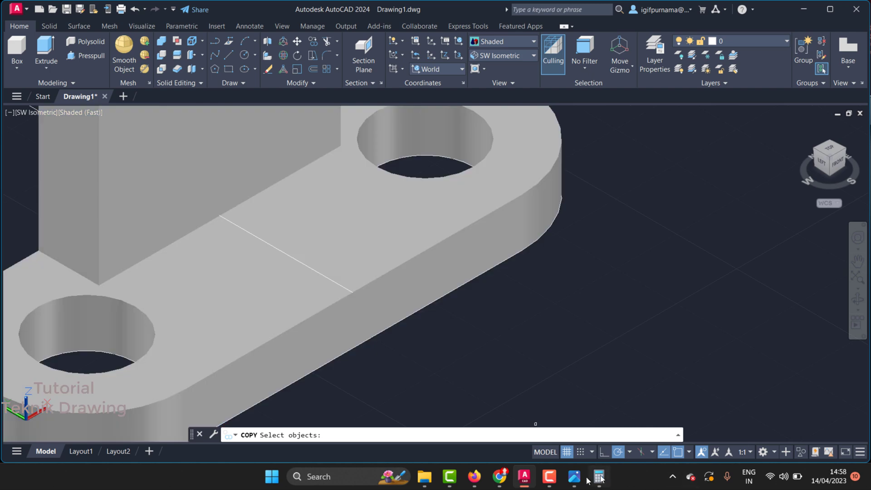
left_click(574, 477)
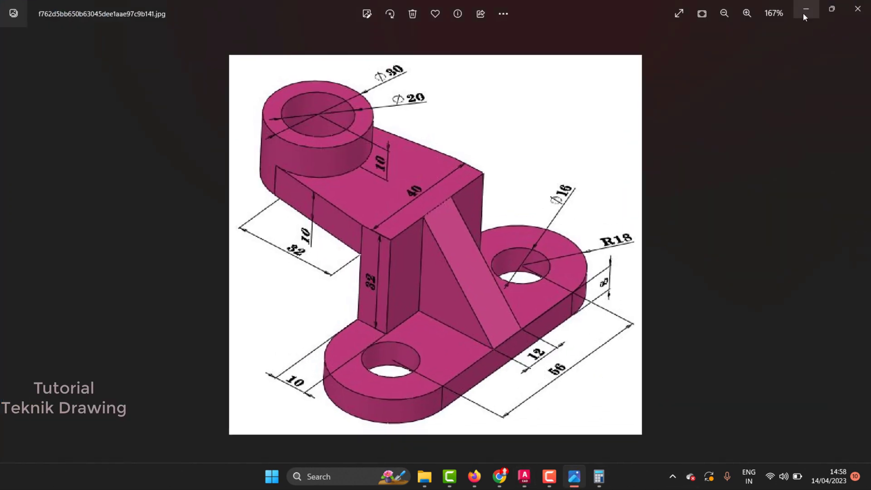
left_click(802, 12)
left_click(340, 284)
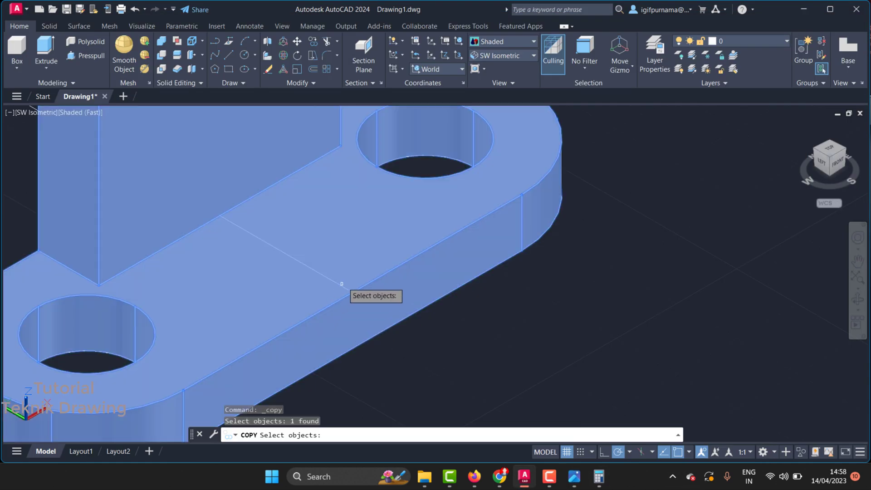
key("Escape")
Copy the line across the base plate twice at 6-unit spacing, giving three parallel lines.
left_click(318, 43)
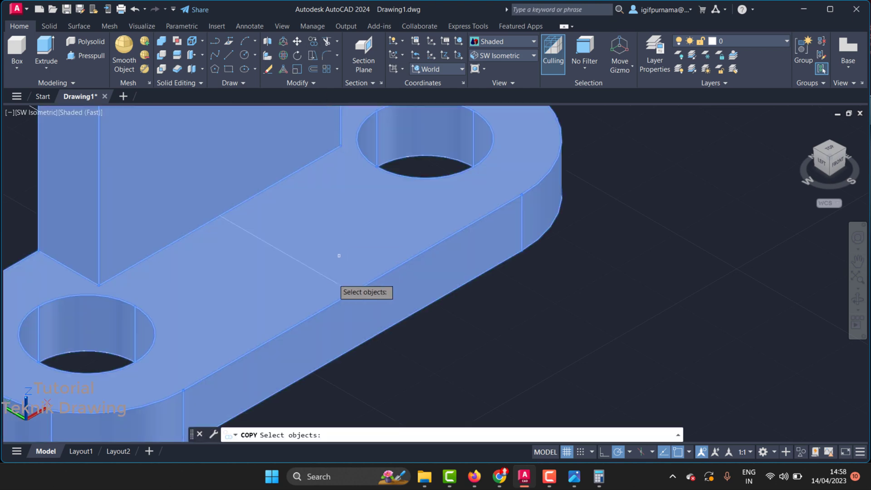
scroll(324, 276, "down", 5)
left_click(199, 215)
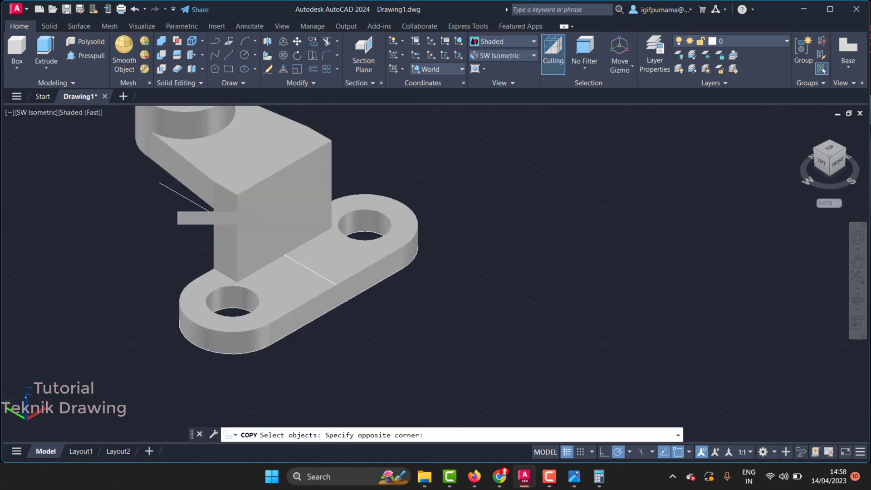
left_click(159, 185)
key("Return")
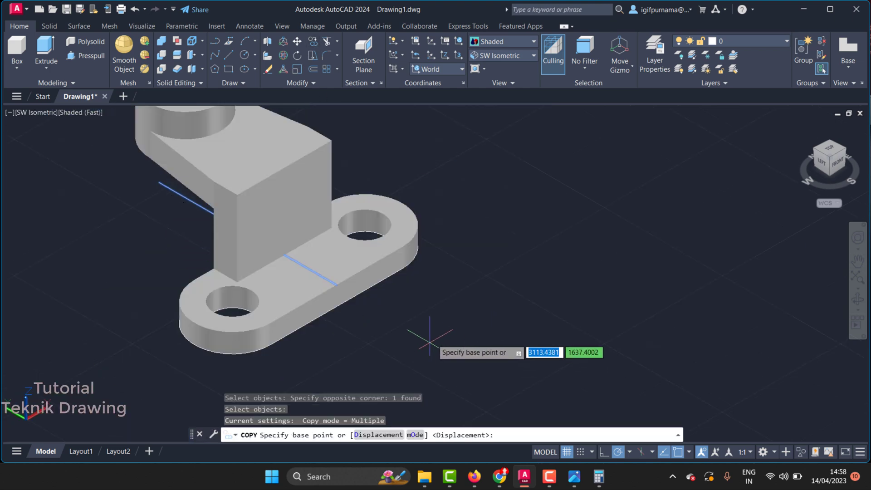
left_click(435, 338)
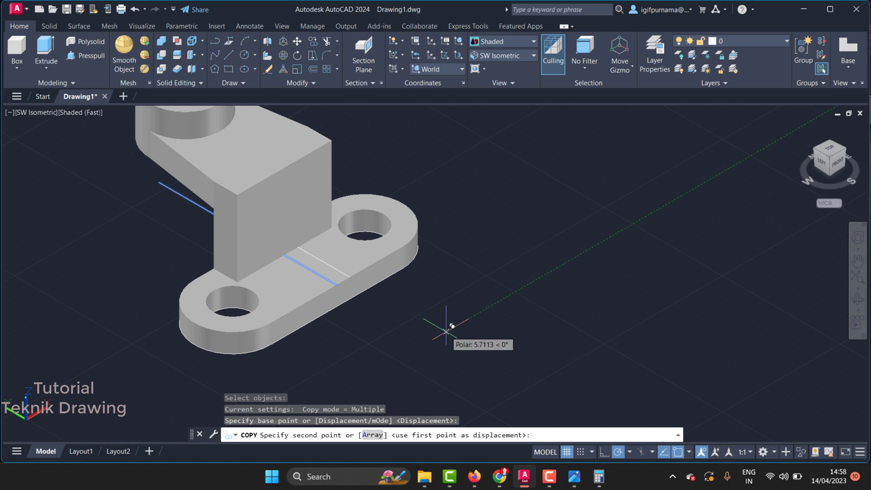
type("6")
key("Return")
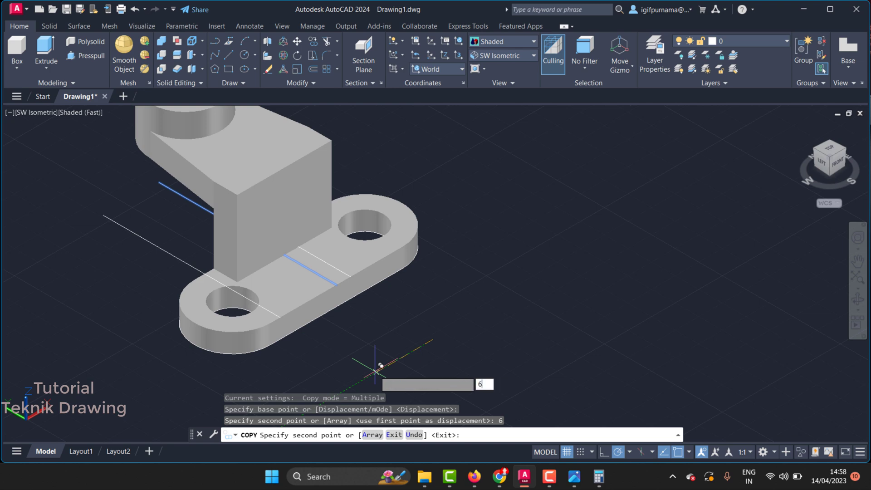
key("Return")
key("Return")
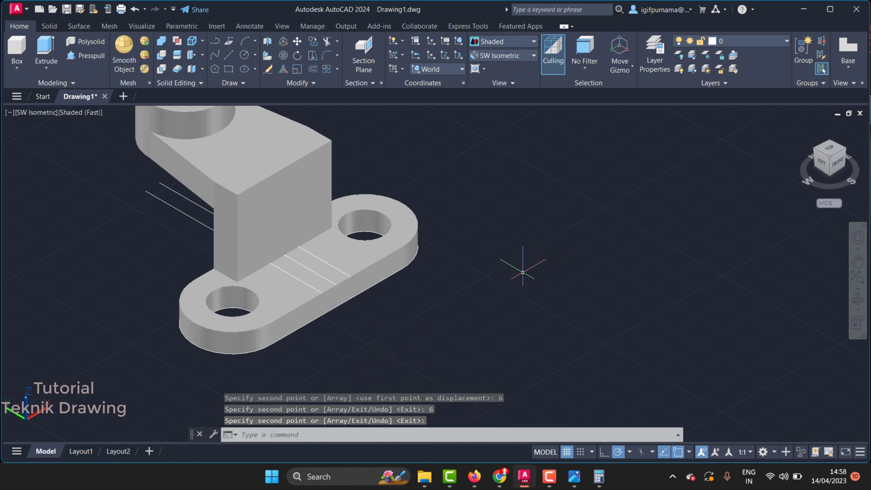
left_click(17, 68)
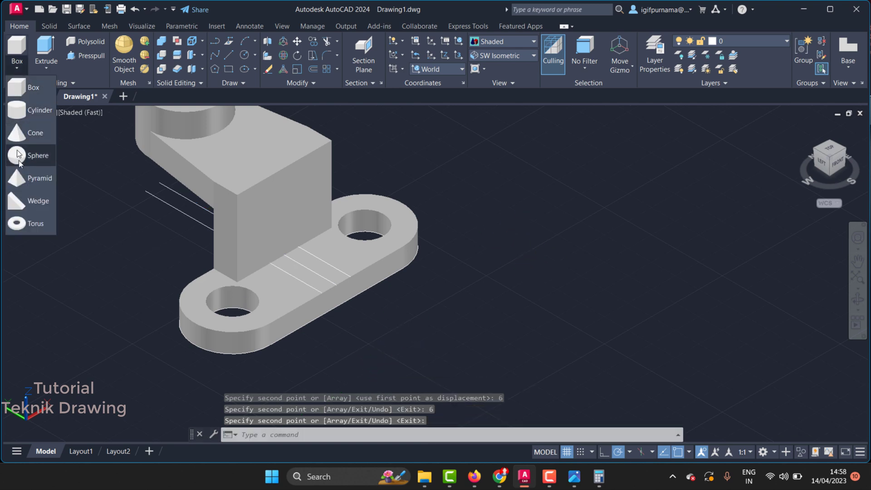
left_click(21, 205)
scroll(297, 250, "up", 3)
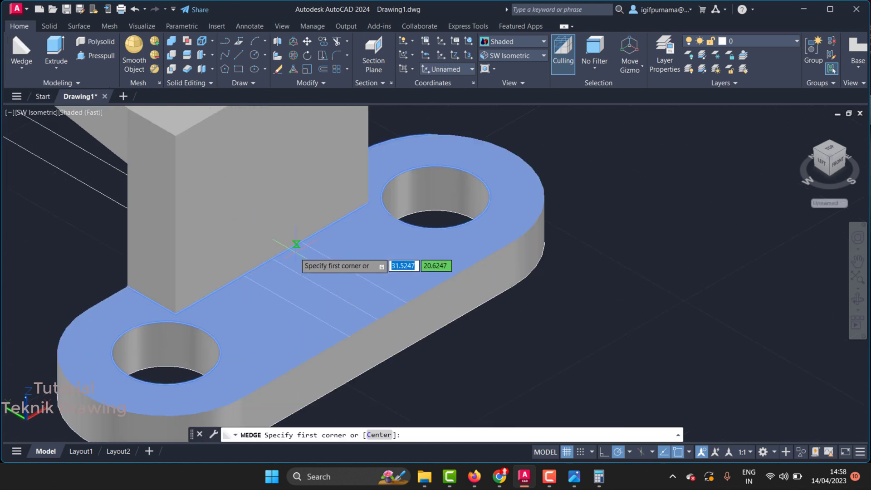
left_click(242, 275)
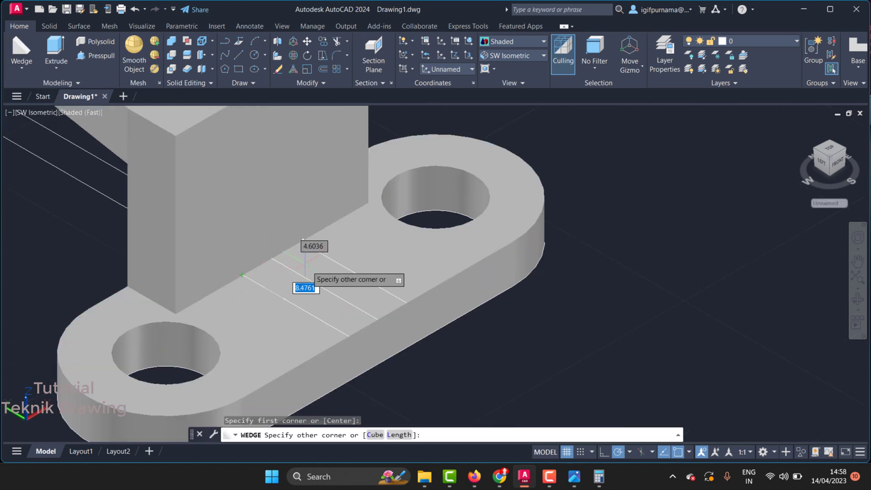
left_click(406, 301)
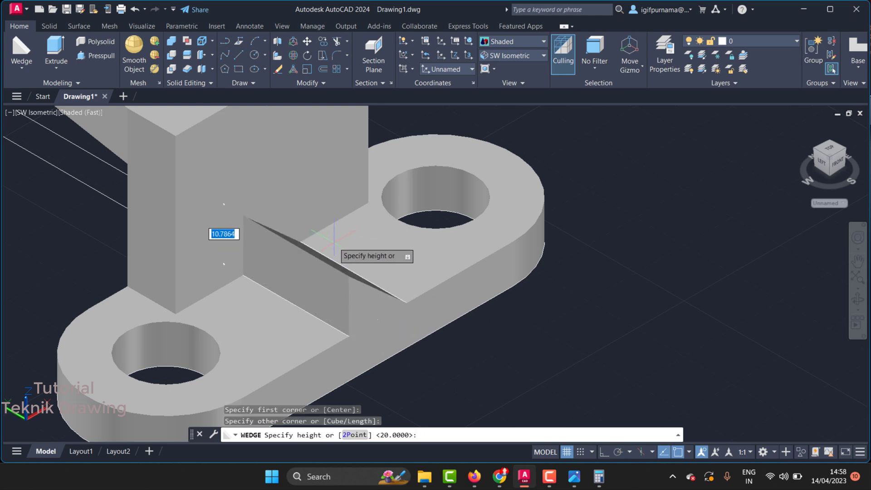
key("Escape")
left_click(31, 54)
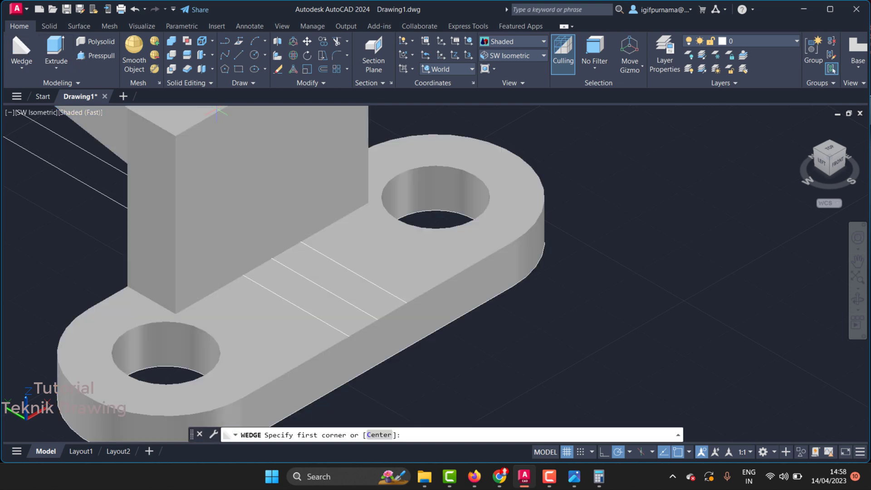
left_click(243, 276)
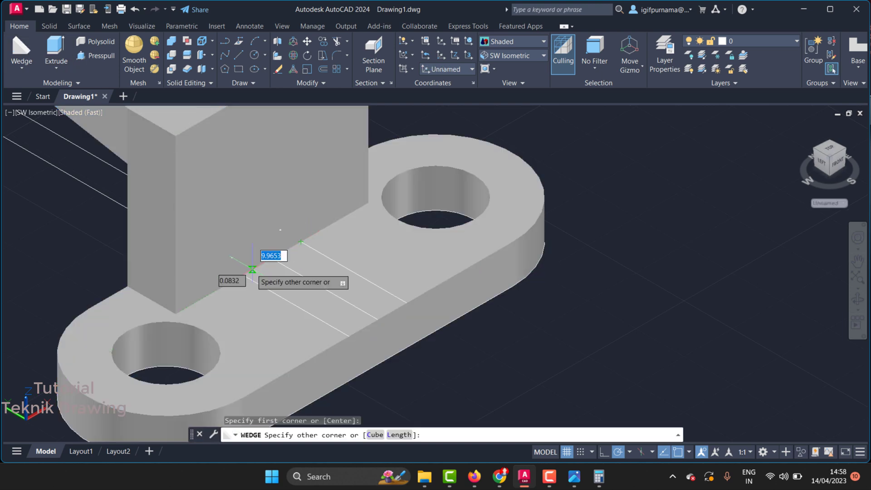
left_click(250, 266)
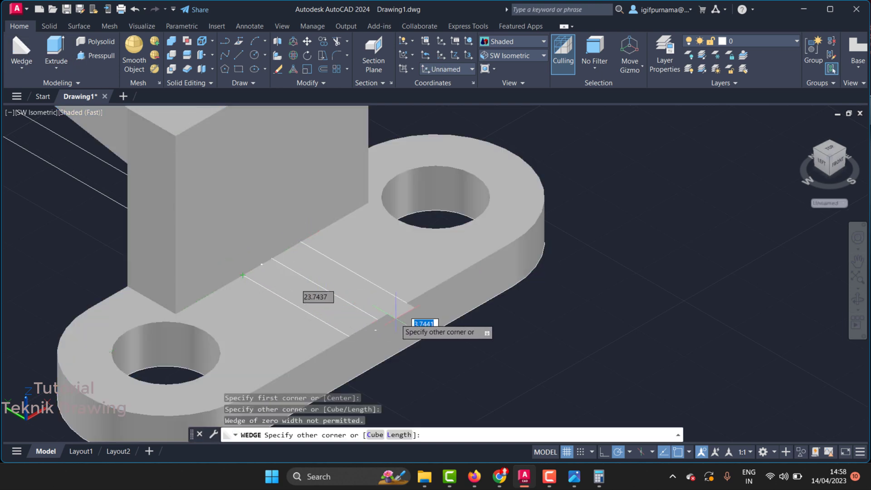
left_click(349, 326)
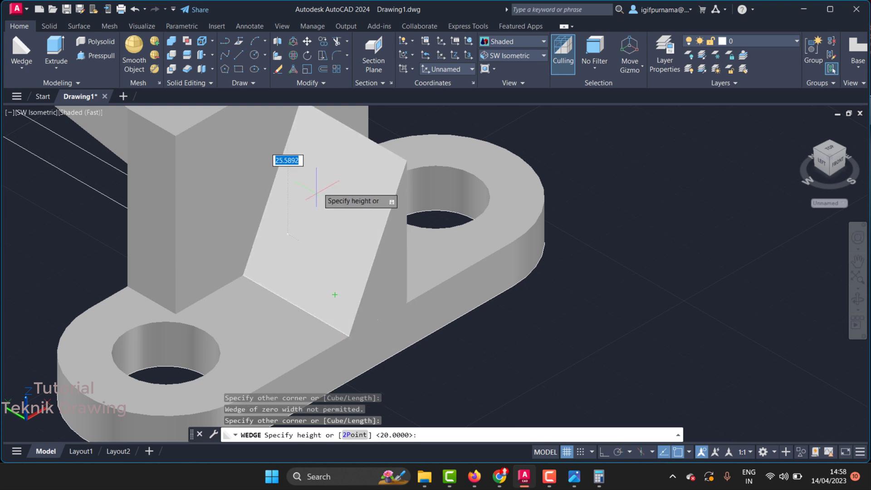
key("Escape")
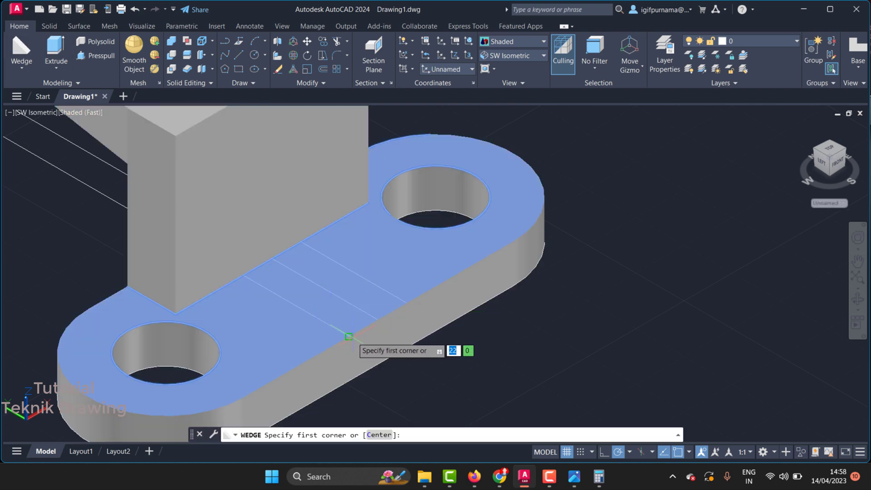
left_click(348, 337)
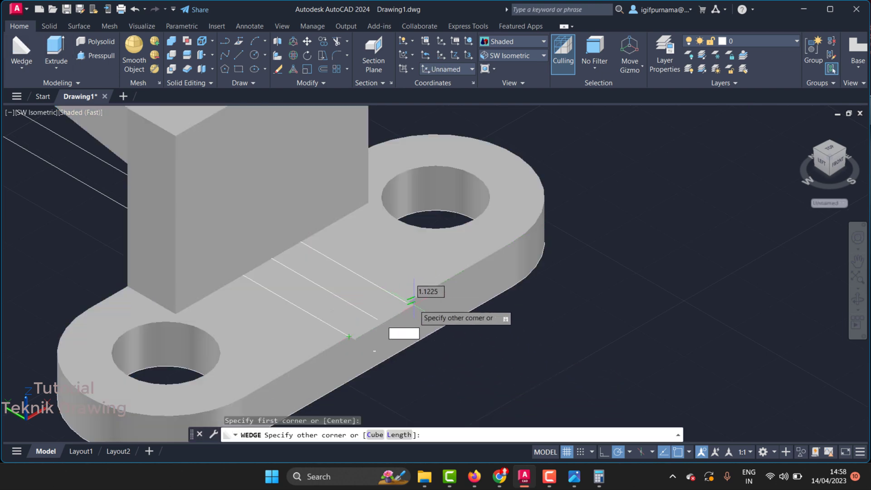
left_click(299, 240)
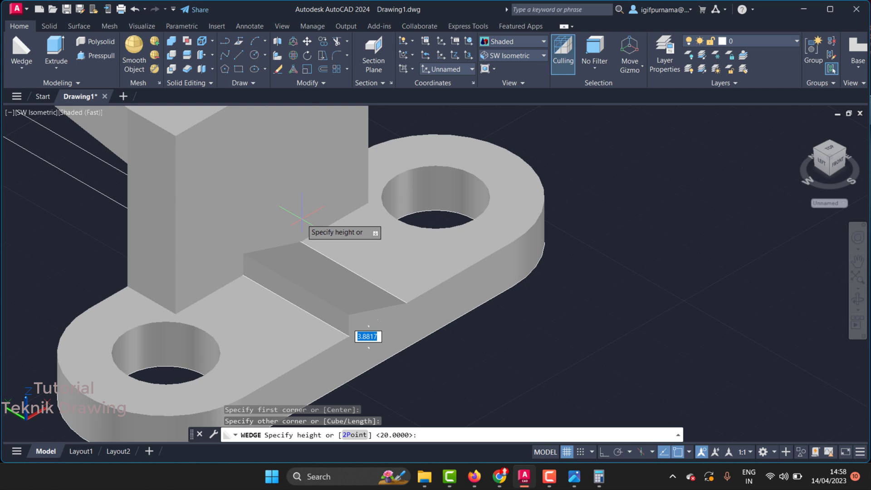
key("Escape")
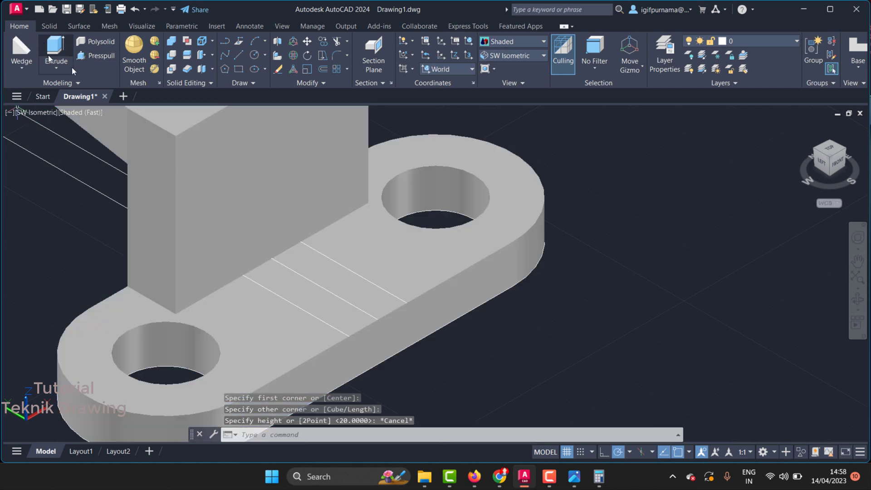
Erase the extra guide lines and presspull the middle strip upward.
left_click(98, 58)
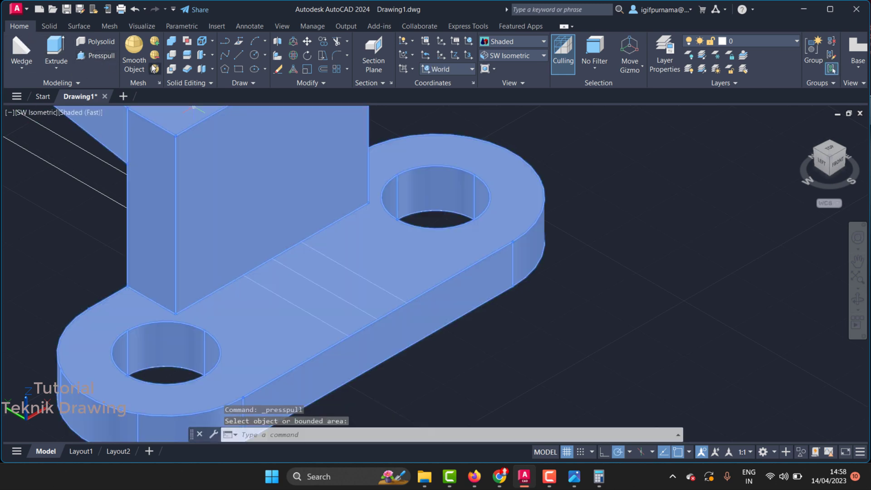
left_click(278, 71)
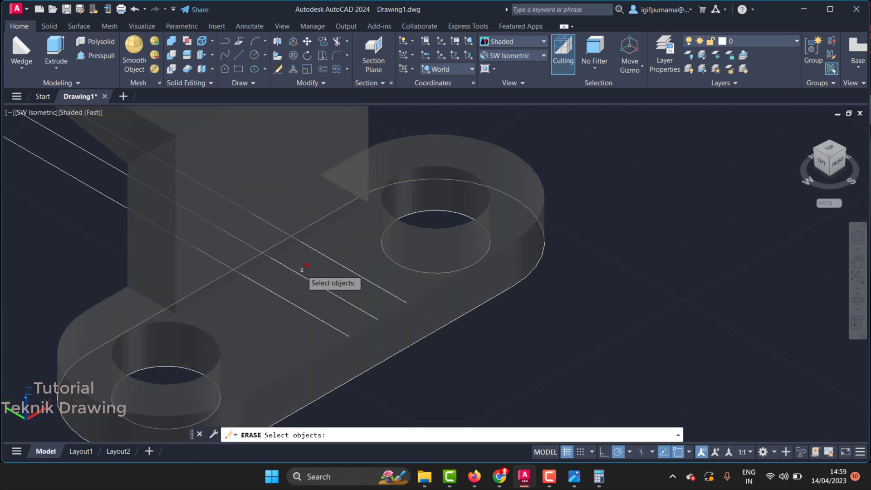
key("Return")
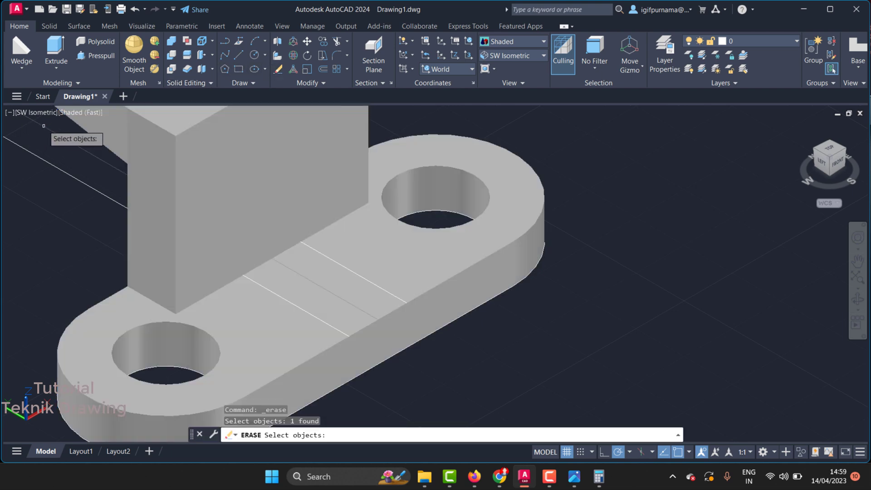
left_click(99, 55)
scroll(317, 272, "down", 2)
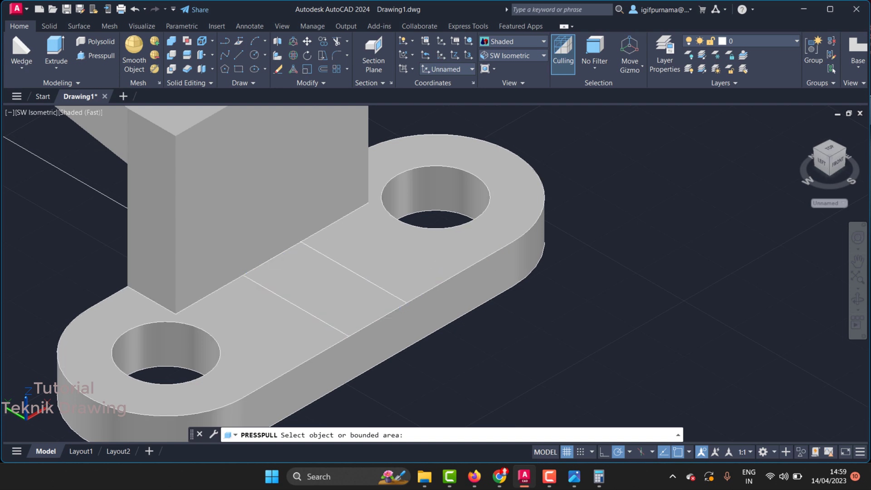
left_click(295, 270)
left_click(320, 174)
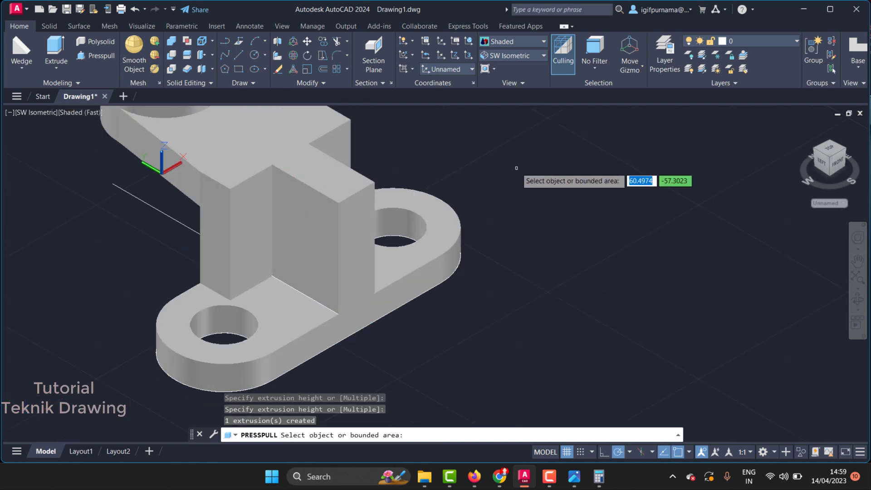
key("Escape")
Draw a diagonal line from the upright's top corner down to the base edge.
key("l")
key("Return")
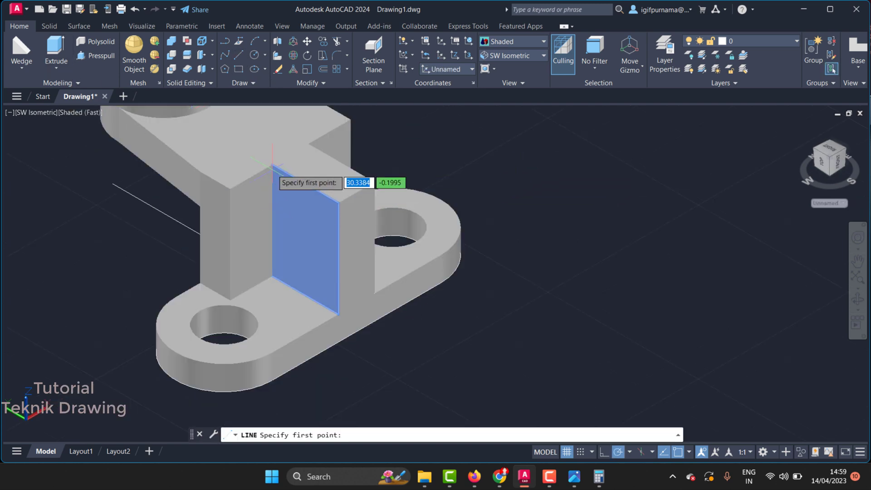
left_click(272, 165)
left_click(338, 314)
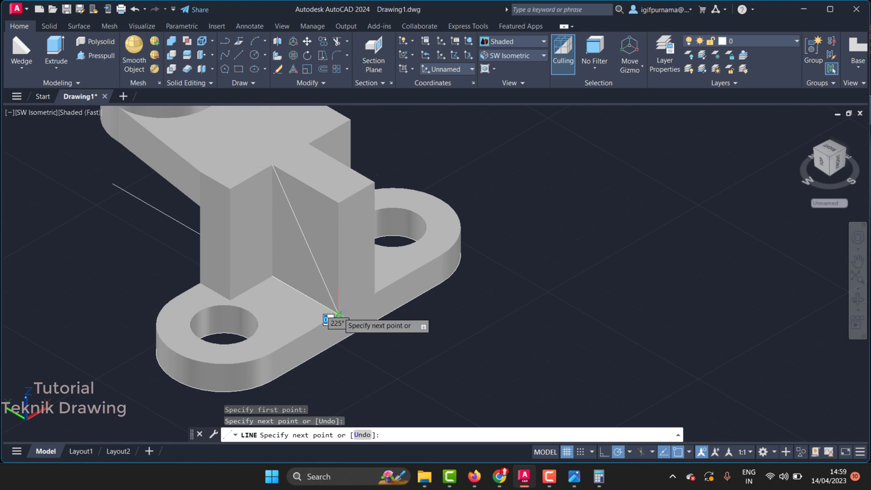
right_click(338, 314)
Presspull the triangular area into a gusset rib bracing the upright.
left_click(362, 322)
left_click(95, 55)
scroll(249, 243, "down", 2)
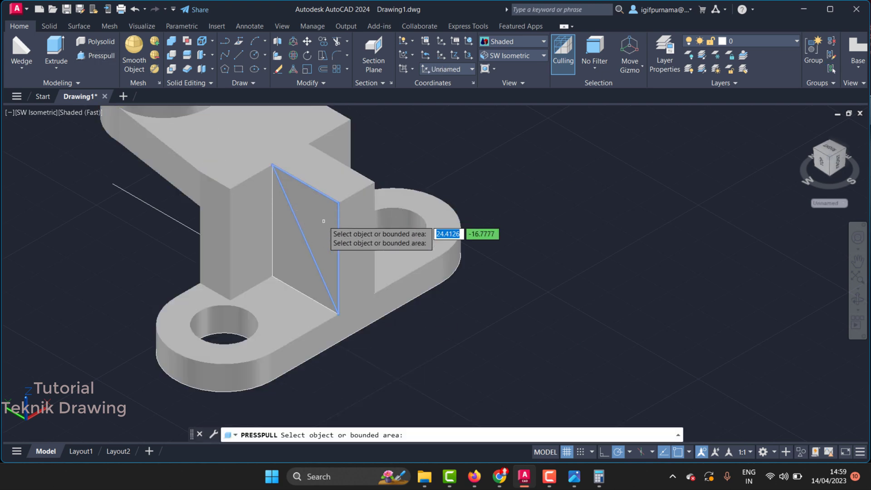
left_click(317, 218)
left_click(389, 227)
key("Escape")
scroll(250, 232, "down", 2)
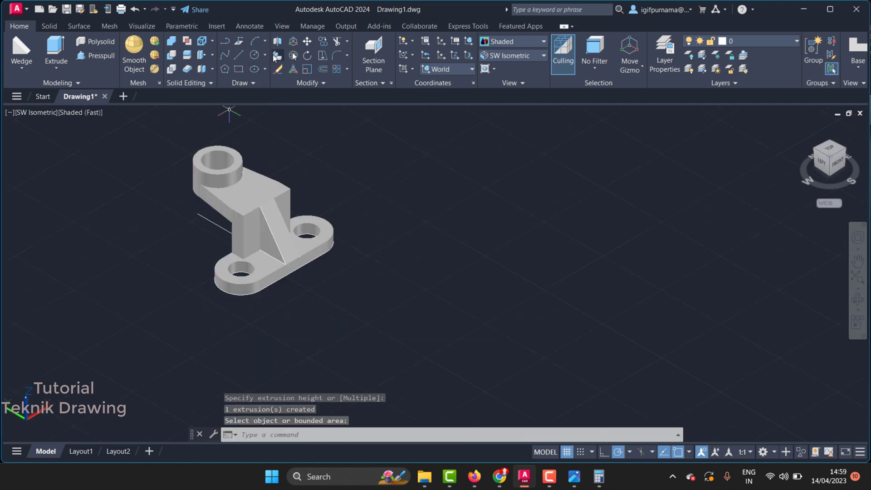
Move the bracket solid away from the leftover sketch lines.
left_click(307, 42)
left_click(254, 229)
key("Return")
left_click(255, 209)
left_click(477, 270)
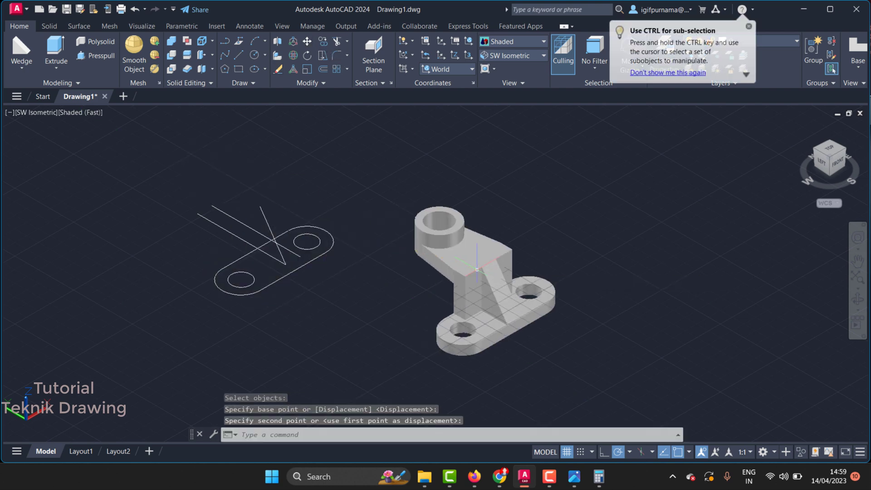
Window-select and erase the nine leftover sketch objects.
left_click(278, 69)
left_click(340, 328)
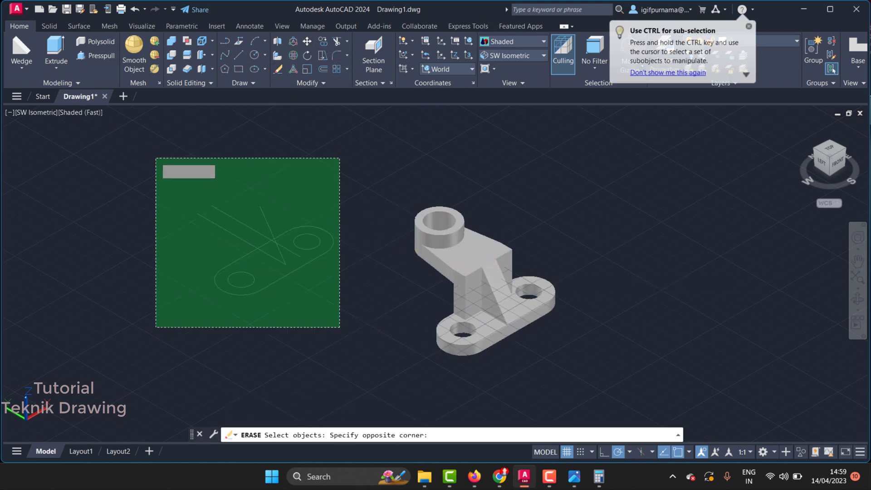
left_click(155, 156)
scroll(181, 220, "down", 2)
key("Return")
scroll(417, 257, "up", 3)
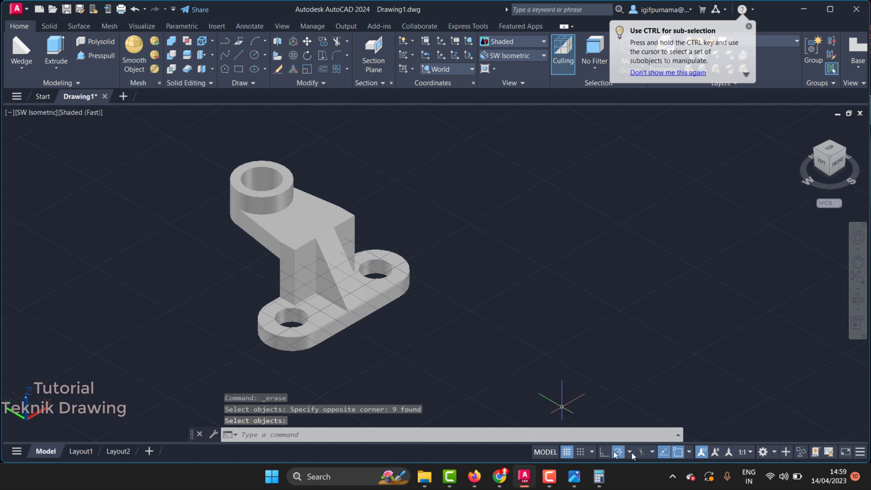
Turn off the grid and check the dimensioned reference picture.
left_click(567, 451)
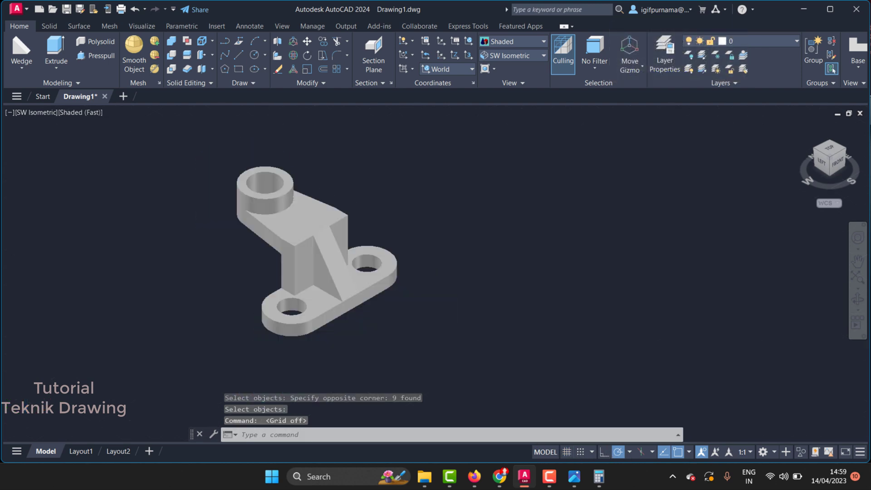
left_click(572, 483)
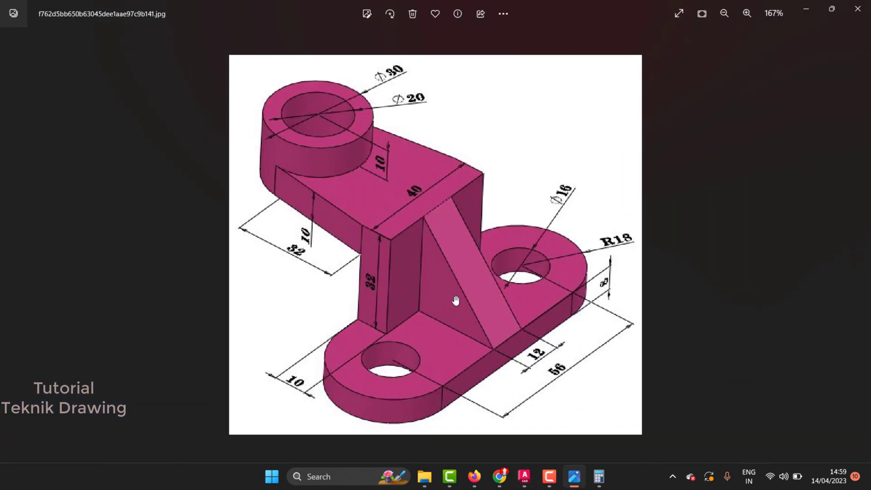
left_click(807, 10)
scroll(172, 361, "up", 4)
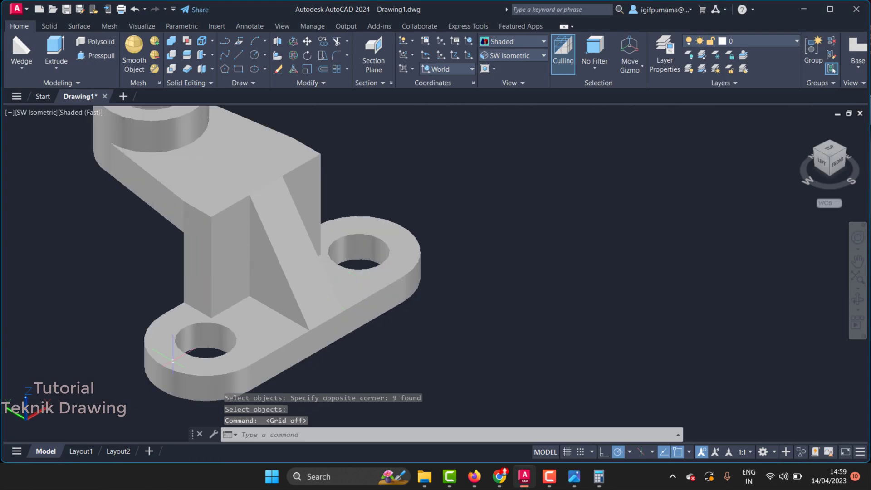
scroll(173, 361, "up", 2)
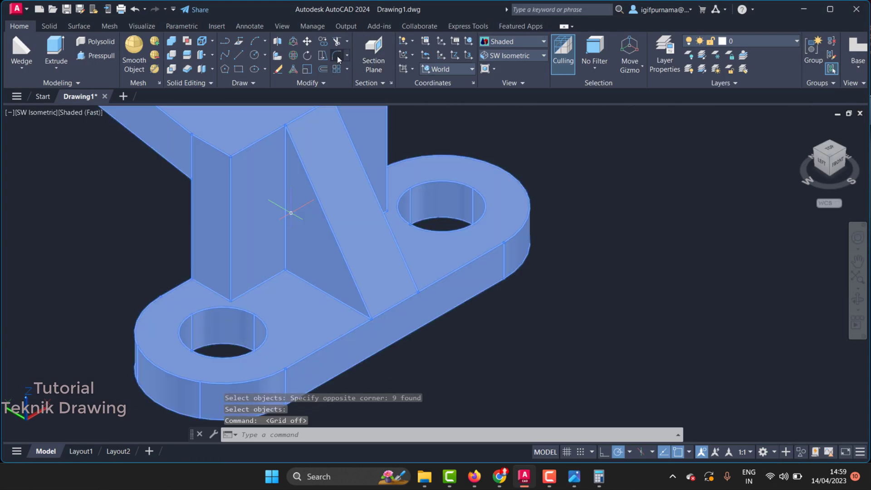
left_click(338, 56)
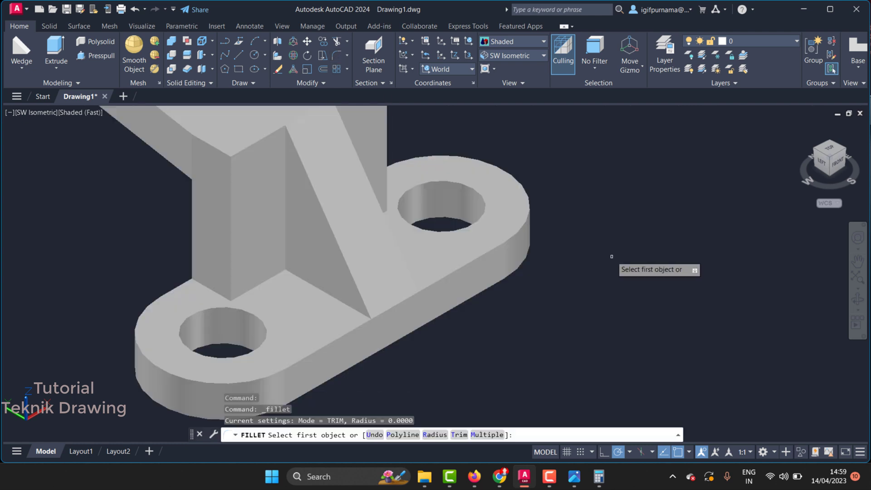
Fillet the rib's base edge at radius 5, then undo it as too large.
key("Return")
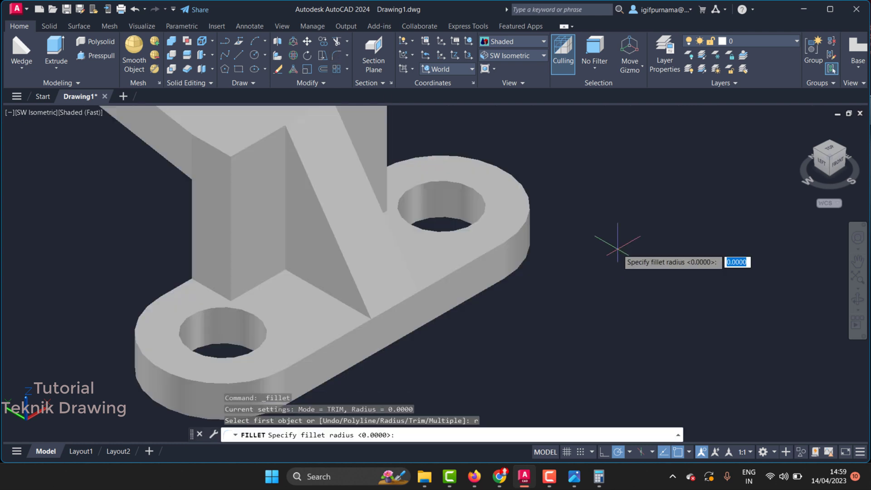
type("5")
key("Return")
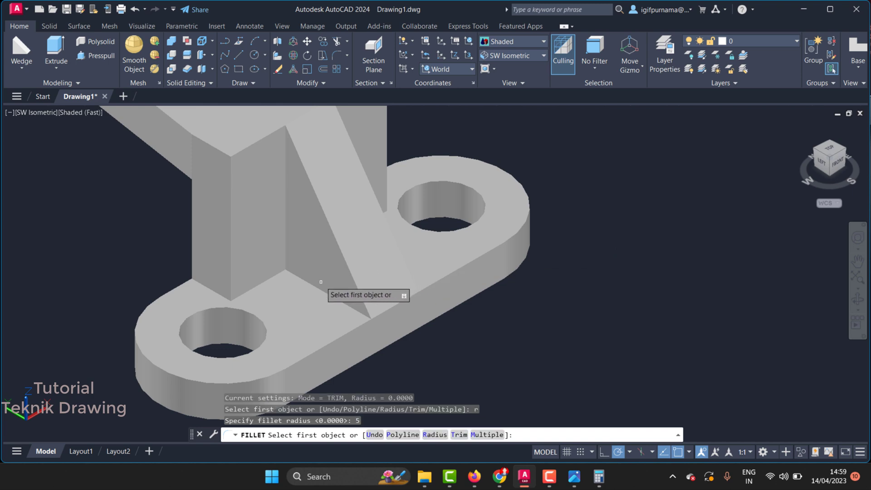
left_click(317, 288)
right_click(319, 289)
left_click(338, 295)
right_click(338, 296)
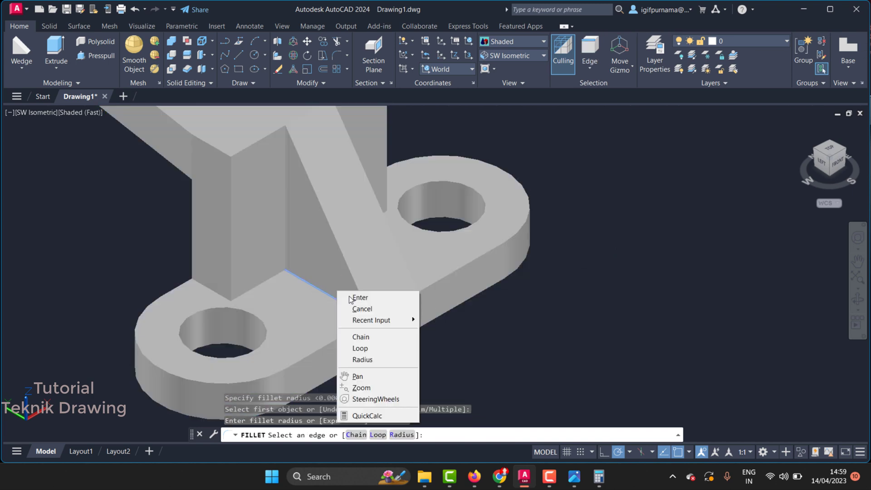
left_click(339, 296)
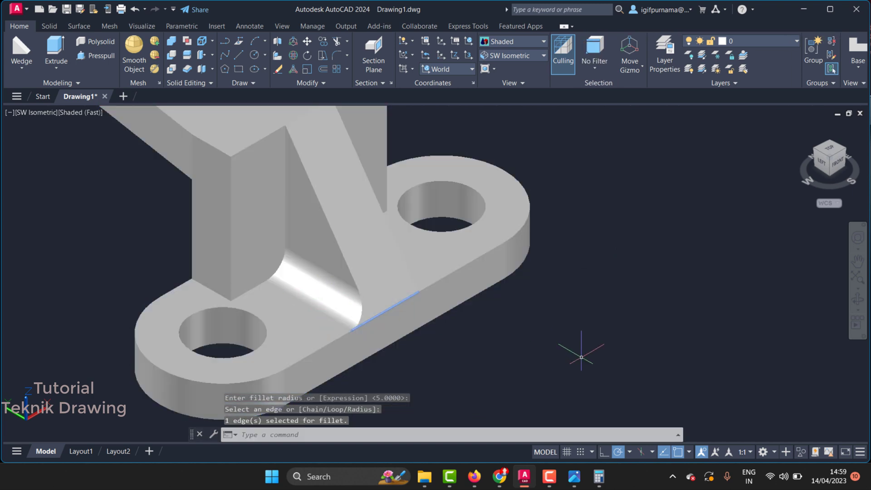
key("ctrl+z")
Fillet the rib's near base edge with a 2-unit radius.
left_click(343, 58)
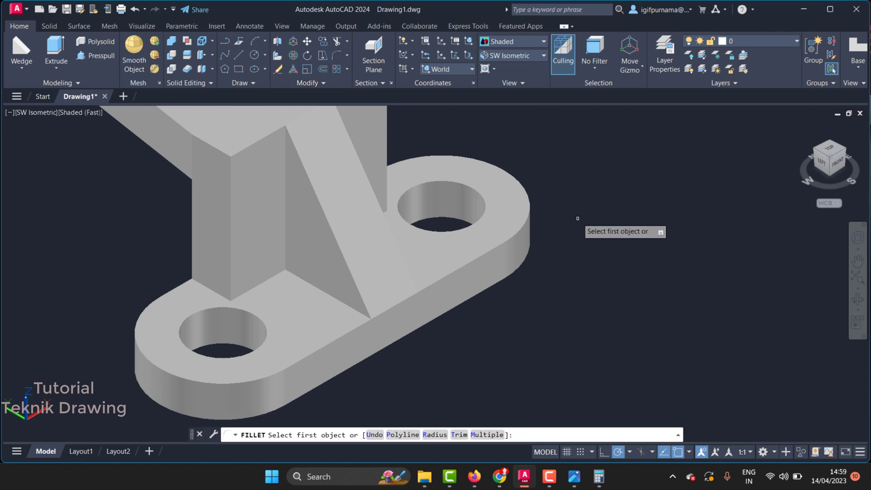
type("r")
key("Return")
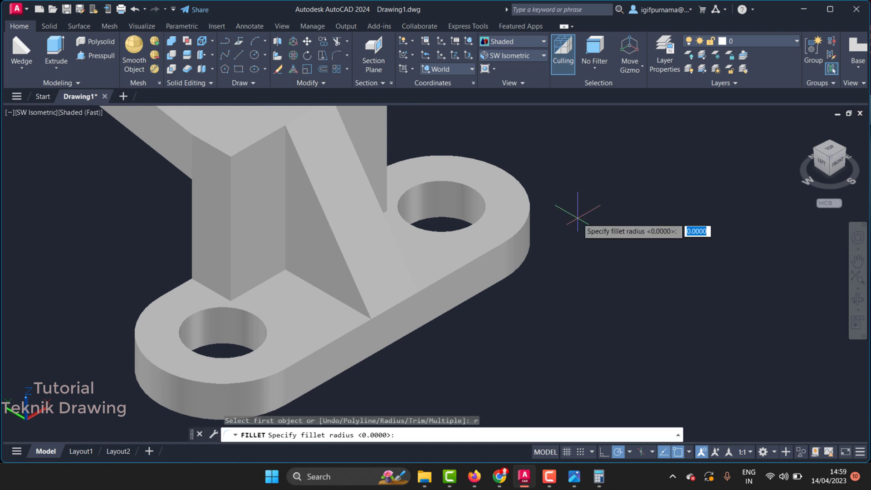
key("Return")
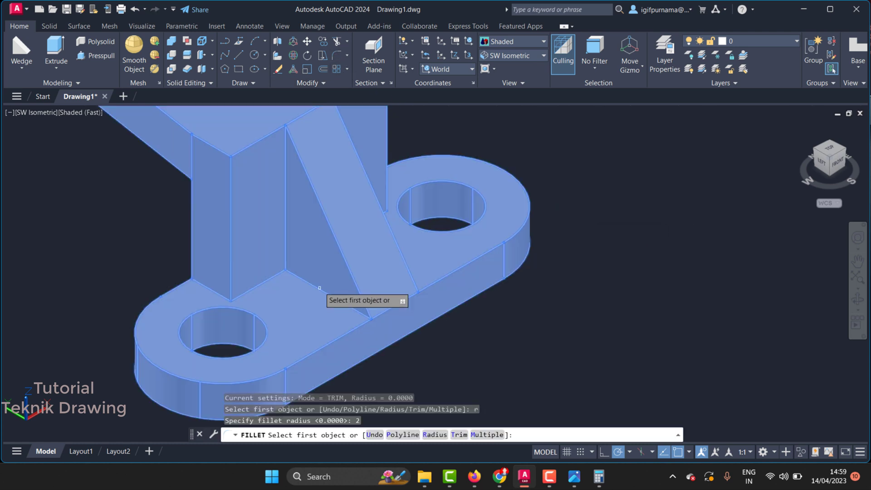
left_click(318, 288)
right_click(319, 289)
left_click(329, 295)
right_click(328, 296)
left_click(329, 295)
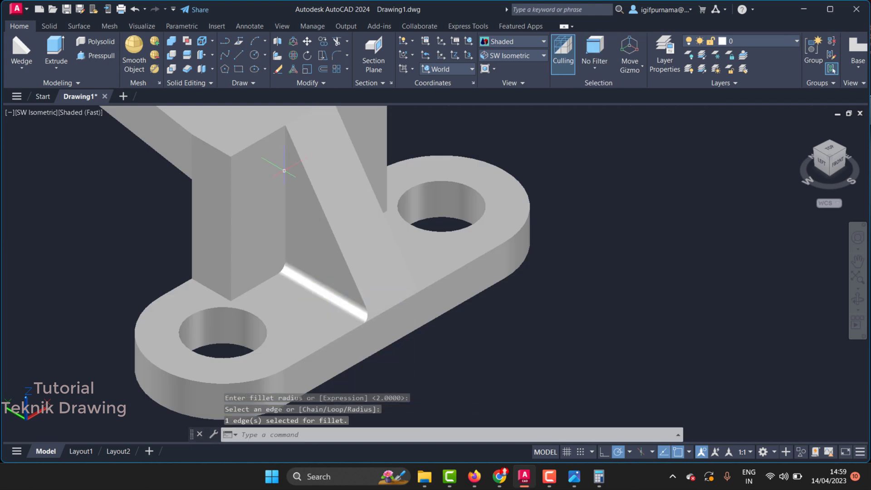
Fillet the rib-to-upright vertical edge and the rib's other base edge at radius 2.
left_click(336, 55)
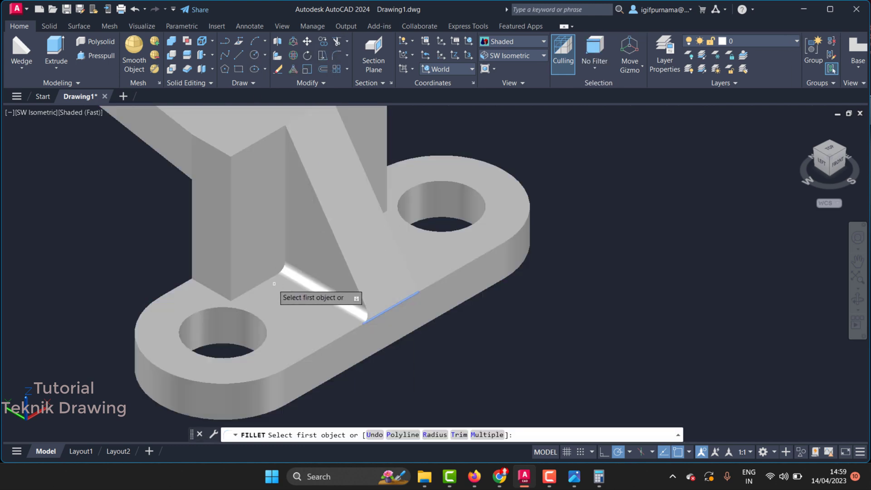
left_click(285, 226)
key("Return")
right_click(307, 233)
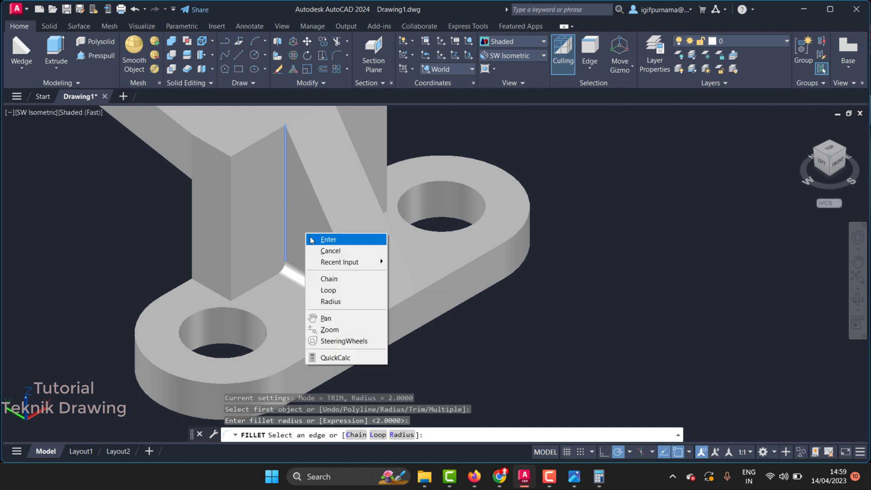
left_click(326, 239)
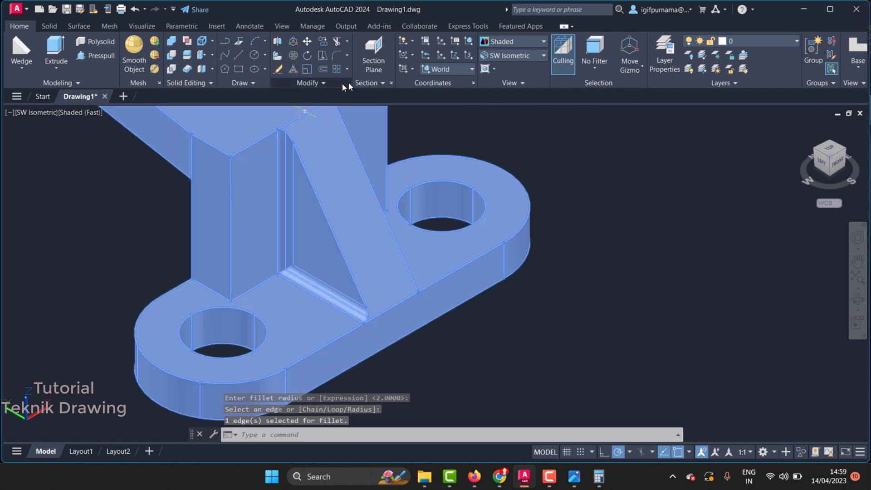
left_click(336, 55)
left_click(260, 284)
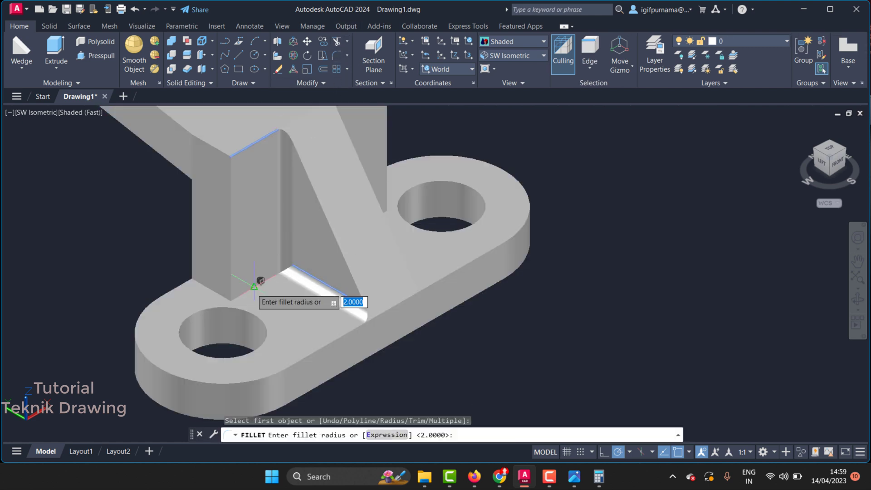
right_click(255, 291)
left_click(264, 296)
right_click(264, 294)
left_click(272, 299)
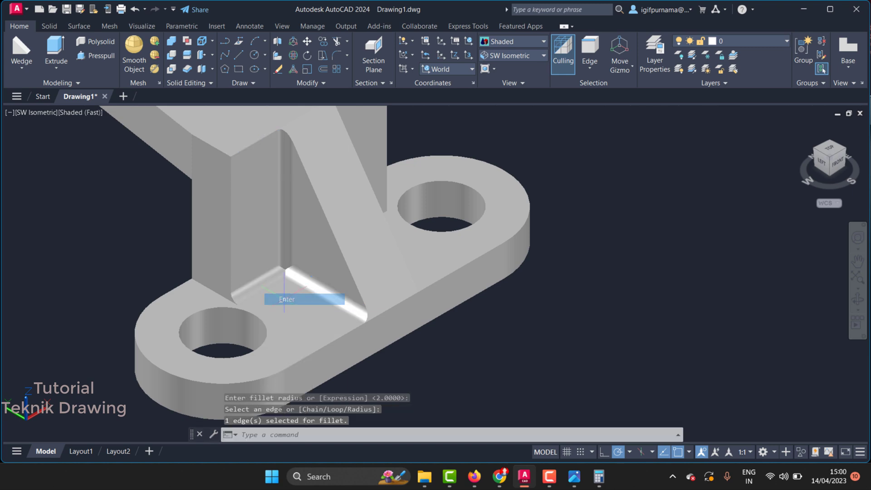
Fillet the edge along the upright's base at radius 2.
left_click(333, 57)
left_click(176, 317)
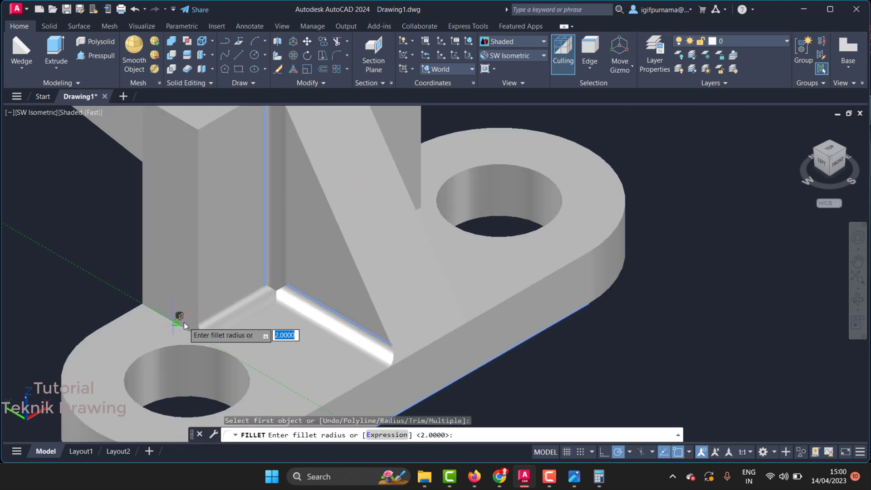
right_click(184, 323)
left_click(195, 331)
right_click(182, 325)
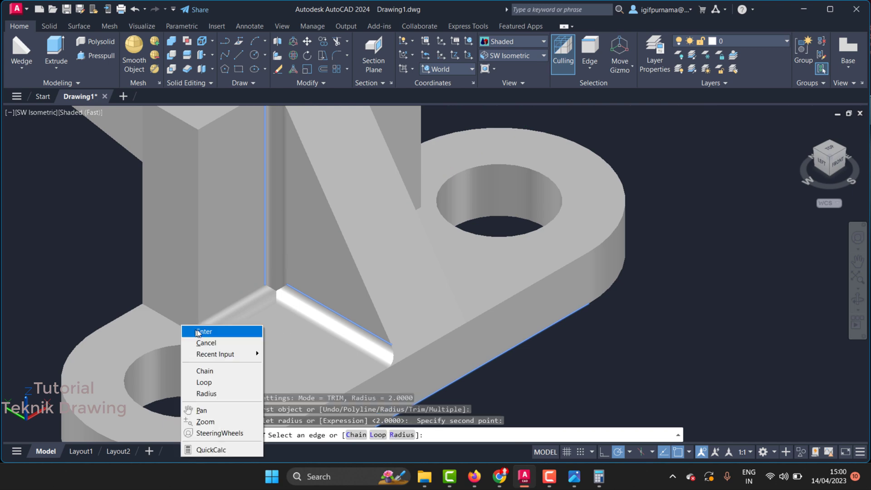
left_click(198, 333)
scroll(261, 286, "down", 1)
scroll(261, 286, "down", 3)
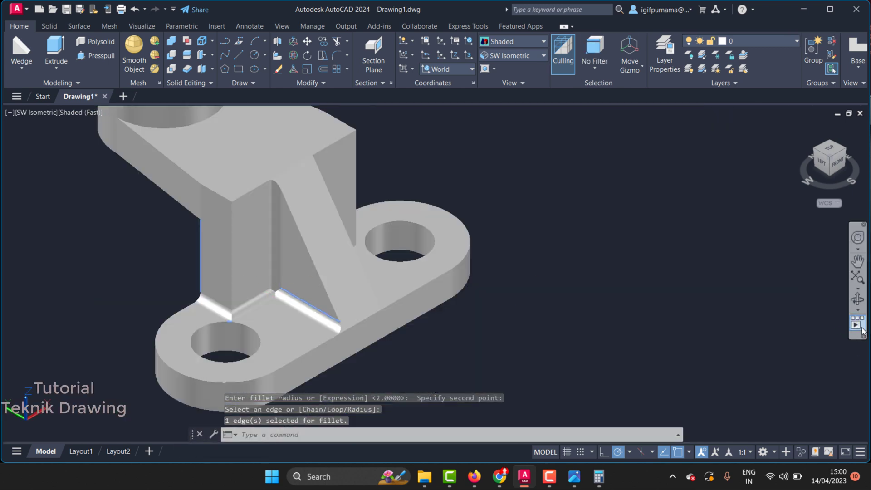
Orbit to the rib's far side and fillet its two edges at radius 2.0000.
left_click(858, 298)
left_click_drag(298, 301, 287, 241)
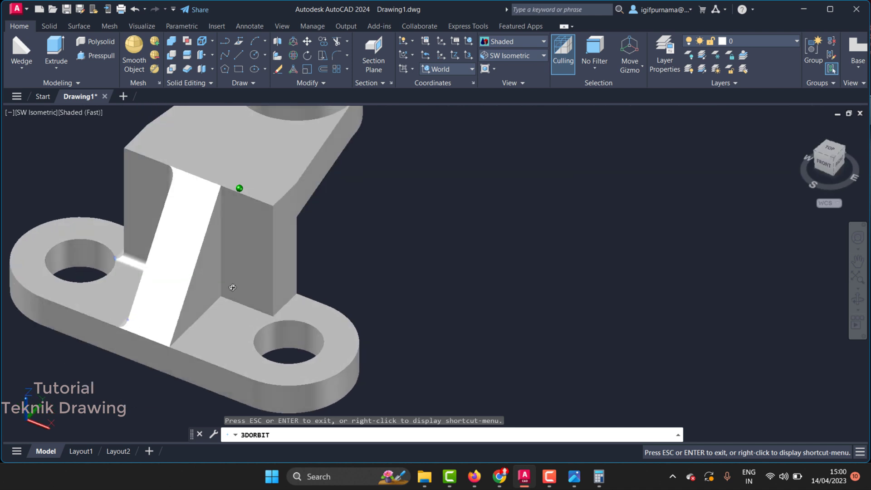
right_click(286, 240)
left_click(312, 249)
left_click(336, 55)
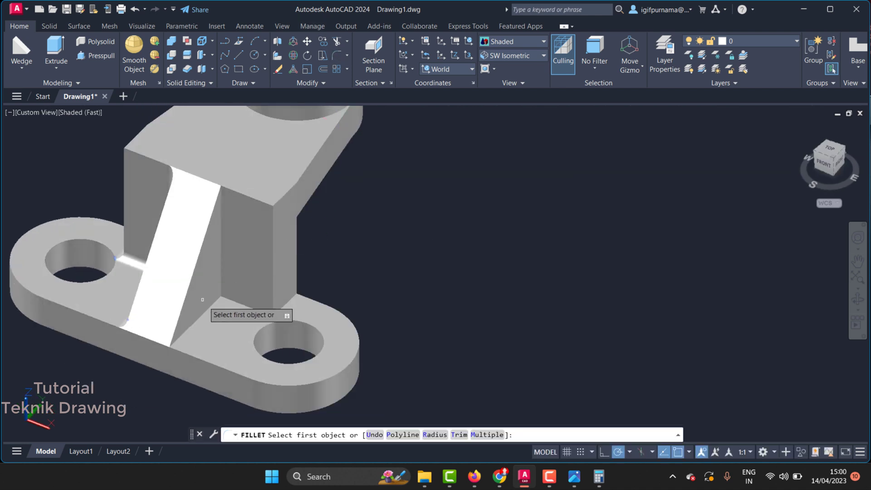
left_click(215, 306)
right_click(214, 305)
left_click(228, 311)
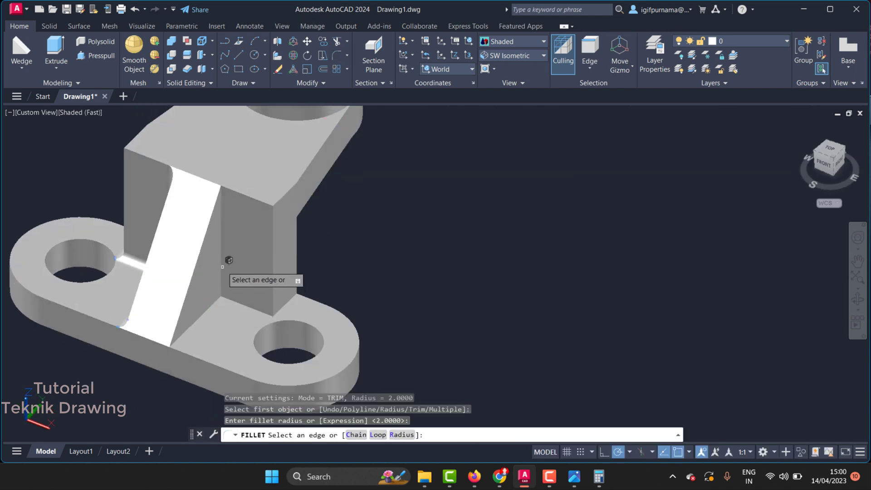
left_click(234, 273)
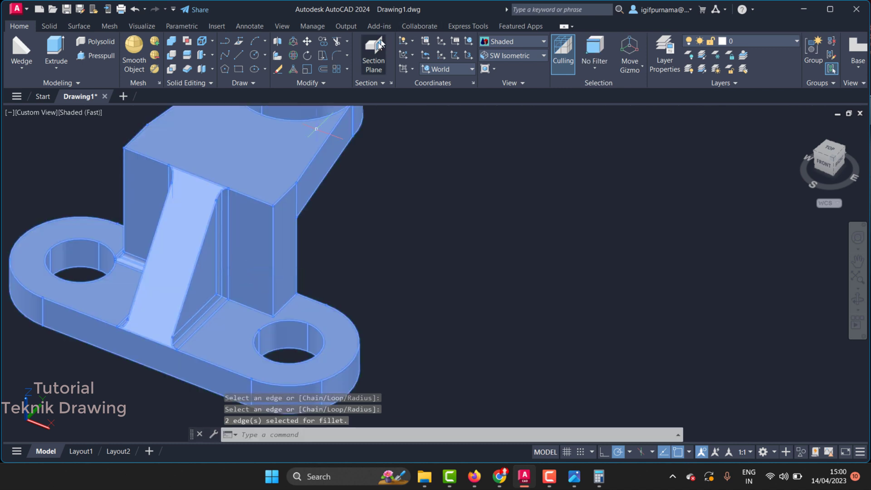
Fillet the upright's base edge with a 2.0000 radius.
left_click(340, 55)
scroll(234, 274, "up", 2)
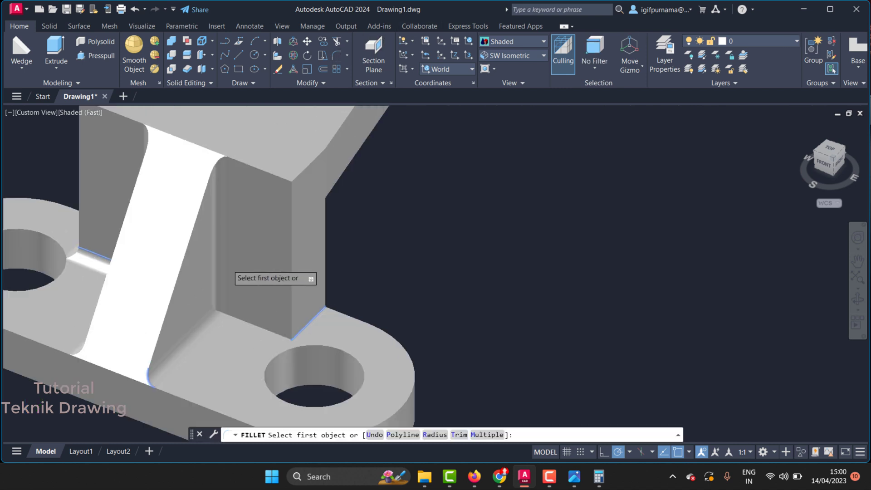
type("r")
key("Return")
right_click(241, 319)
left_click(259, 323)
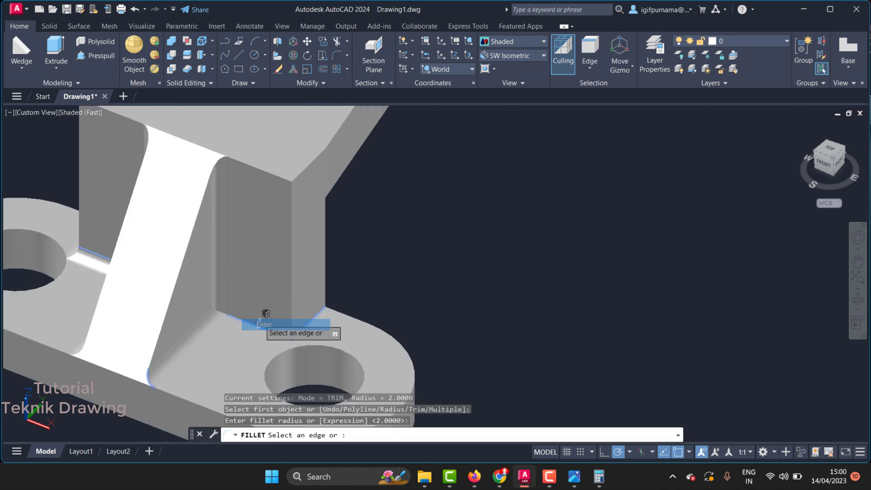
right_click(267, 323)
left_click(272, 330)
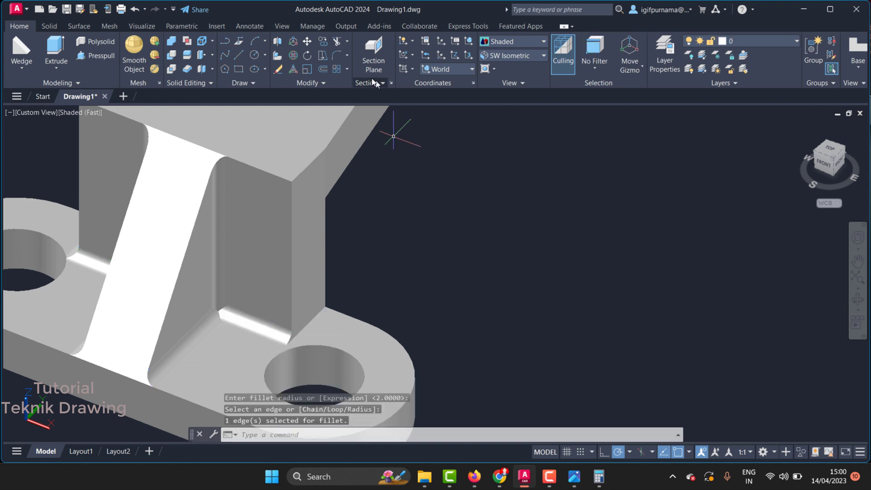
Fillet the upright's base edge beside the rib at 2.0000, then orbit to check.
left_click(339, 55)
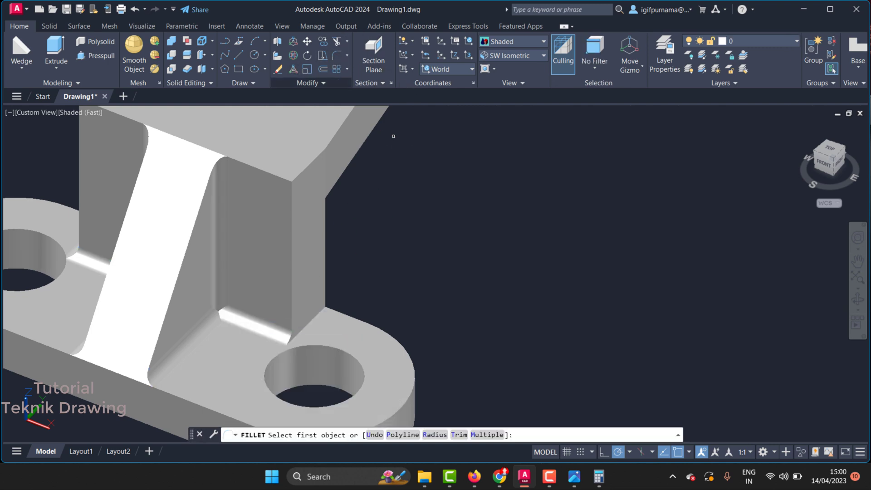
left_click(317, 316)
right_click(316, 314)
left_click(323, 317)
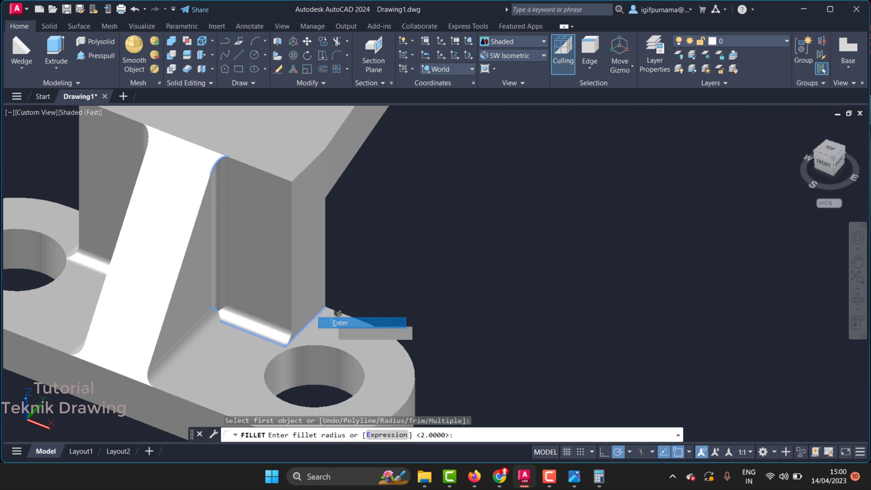
right_click(357, 288)
left_click(362, 292)
scroll(444, 247, "down", 3)
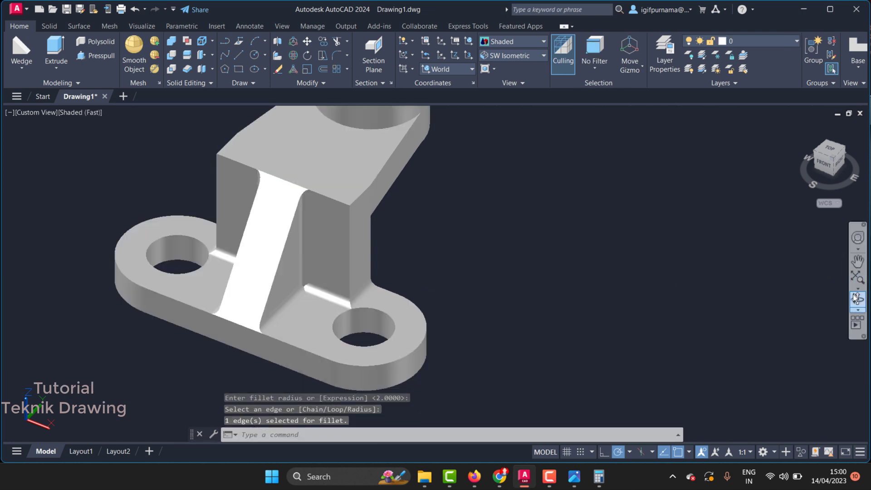
left_click(857, 298)
left_click_drag(243, 288, 355, 293)
right_click(220, 267)
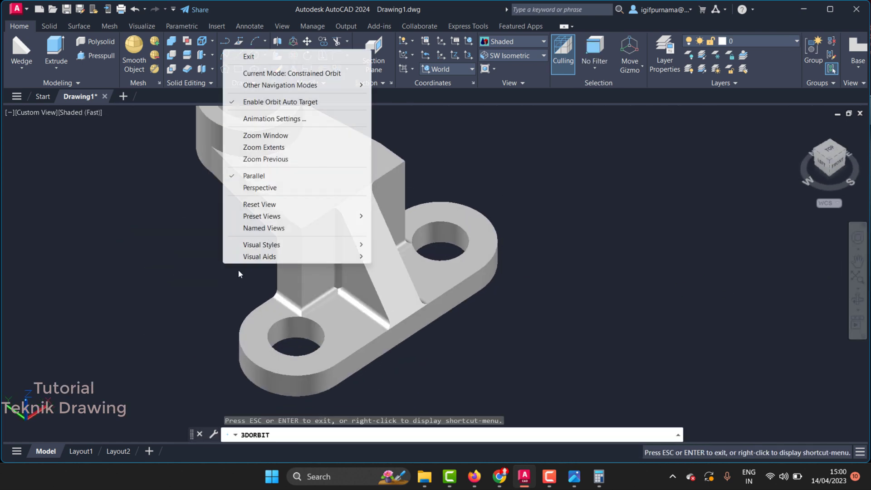
left_click(335, 56)
left_click(347, 58)
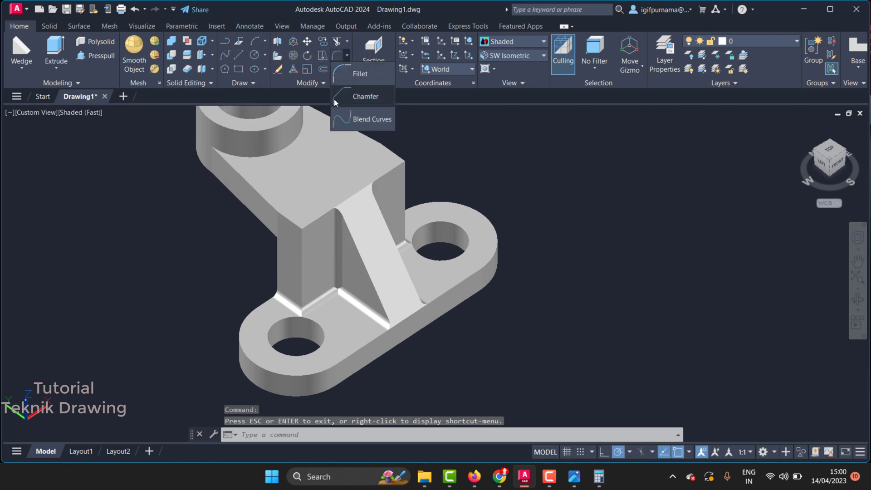
left_click(353, 96)
scroll(276, 376, "up", 2)
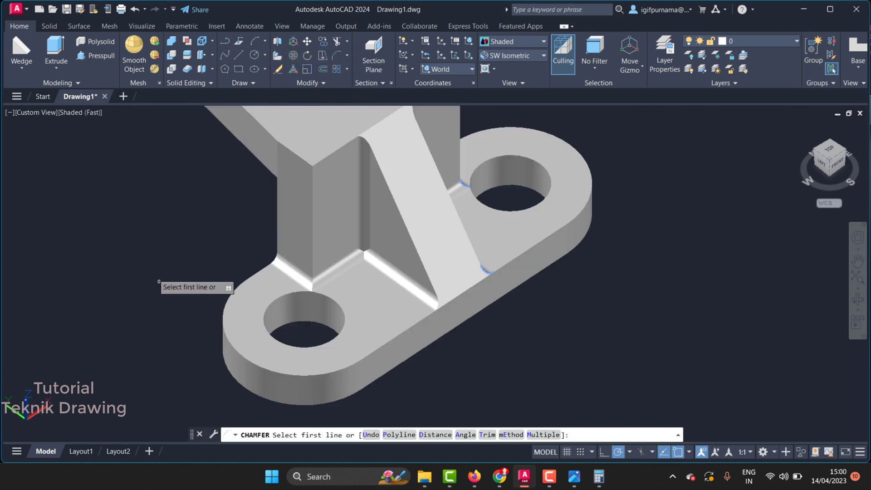
left_click(336, 303)
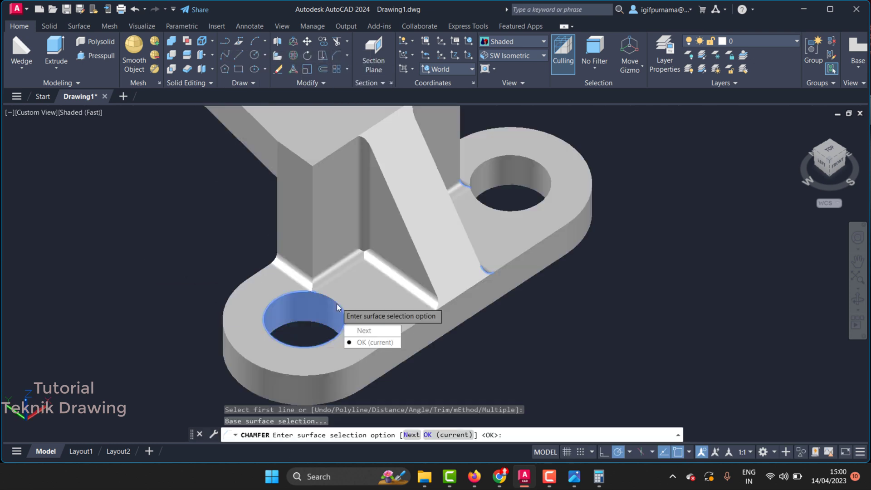
left_click(364, 341)
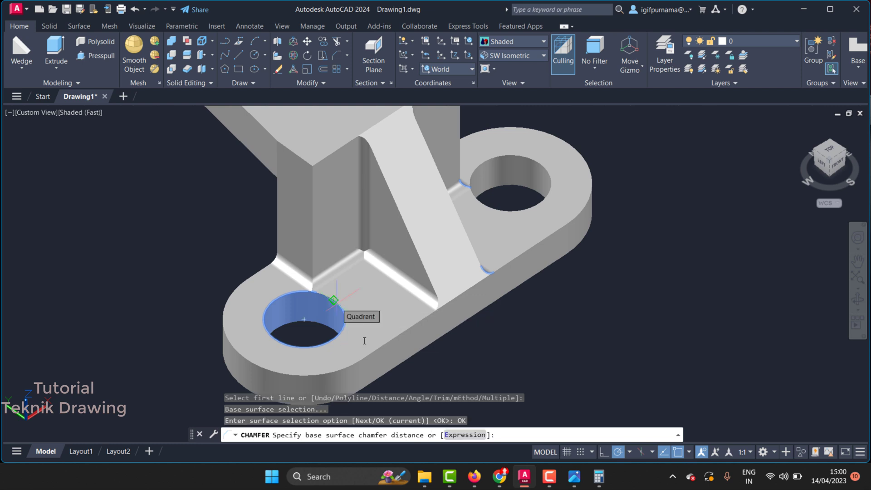
type("1")
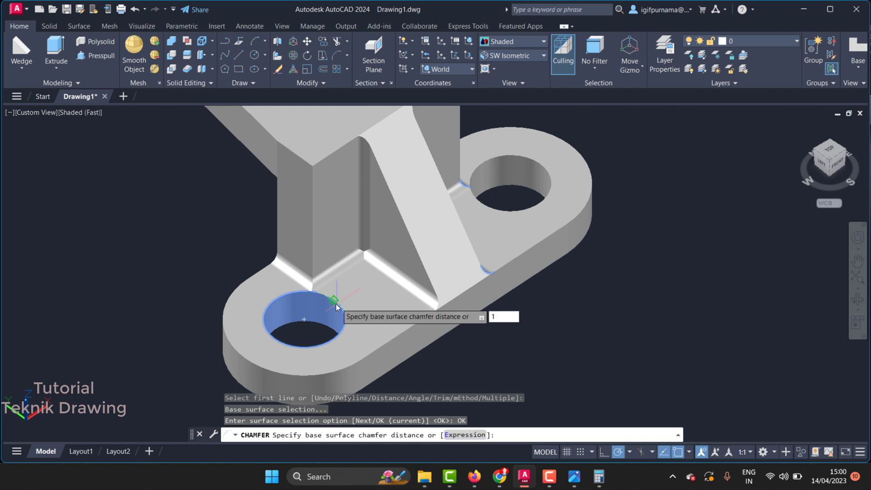
key("Return")
key("Return")
key("Return")
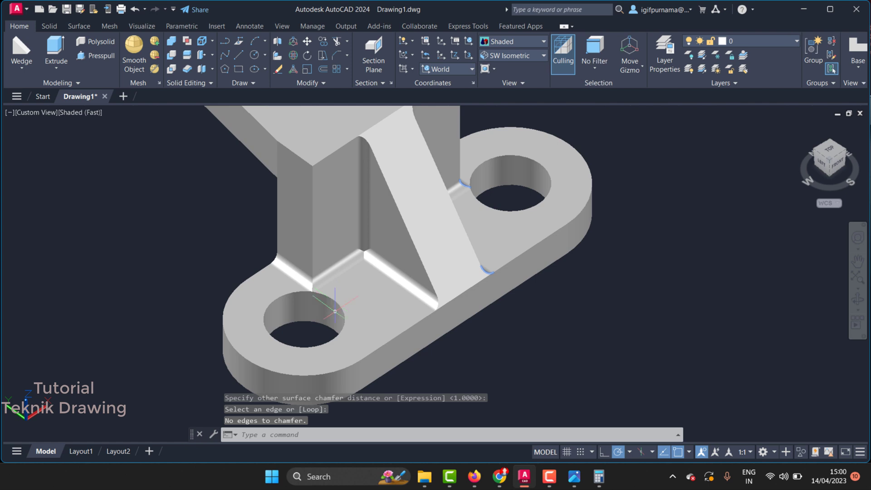
scroll(334, 311, "up", 5)
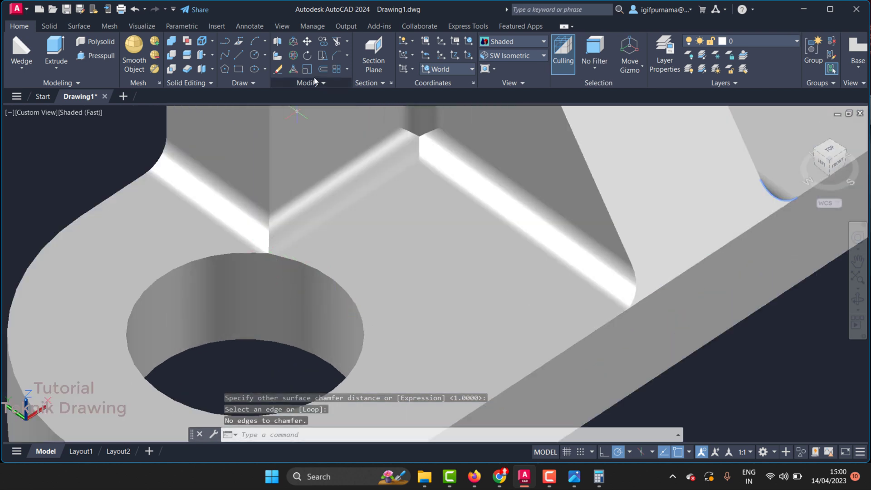
left_click(333, 56)
left_click(328, 275)
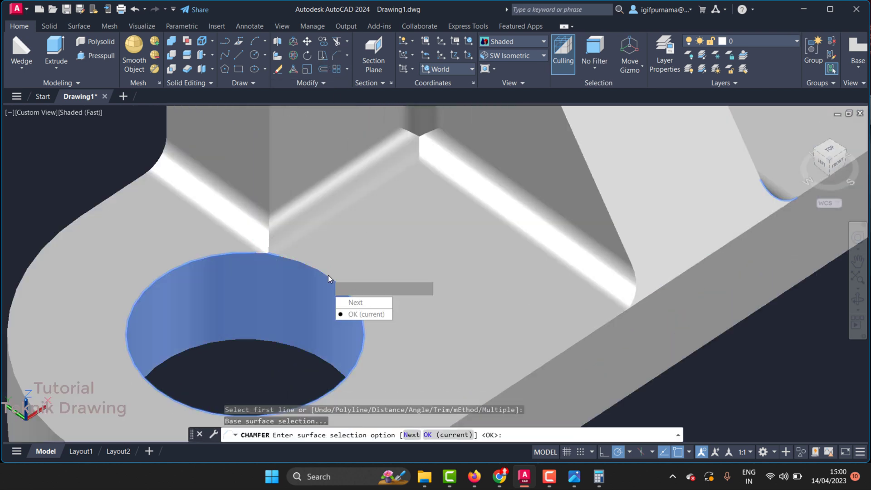
left_click(355, 302)
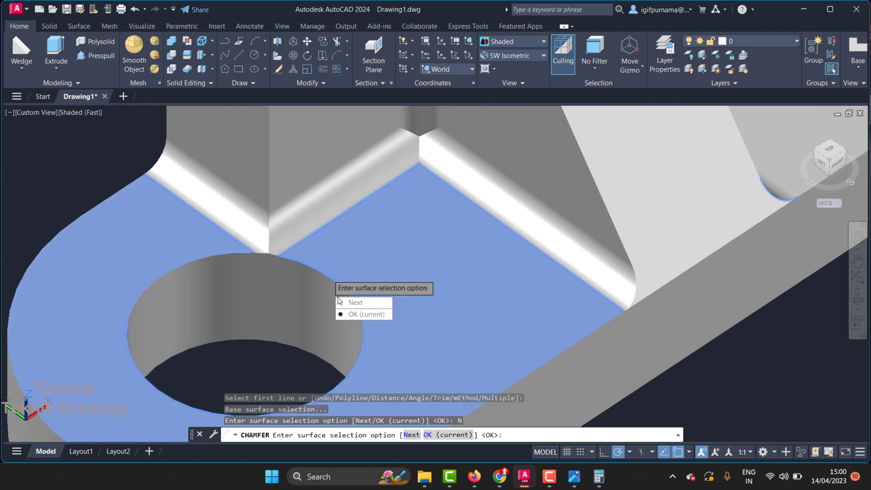
left_click(352, 314)
left_click(336, 55)
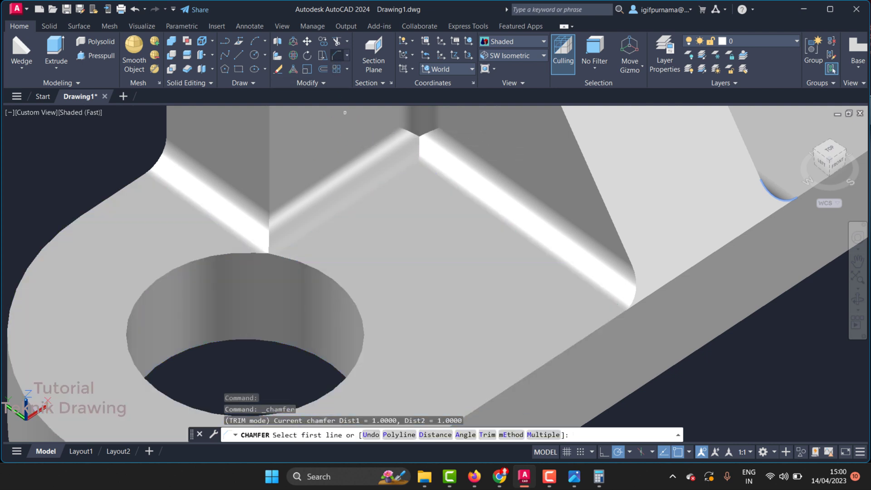
left_click(332, 300)
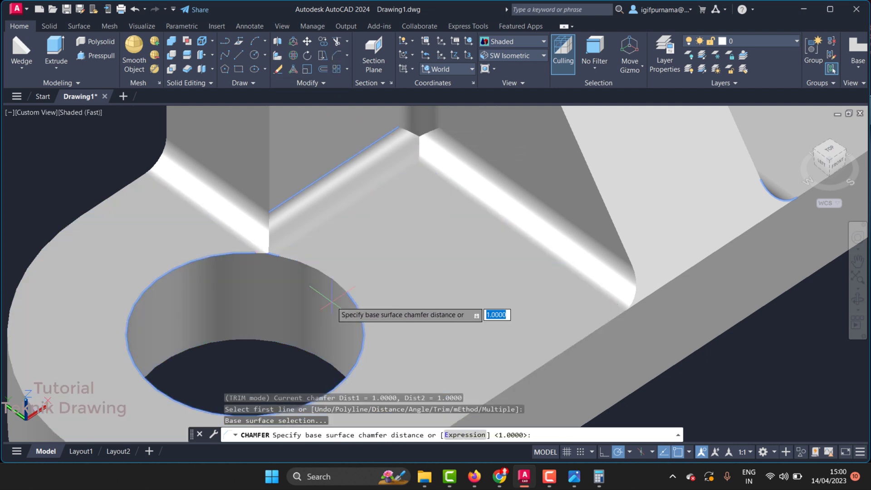
right_click(331, 300)
left_click(349, 307)
right_click(346, 302)
left_click(350, 307)
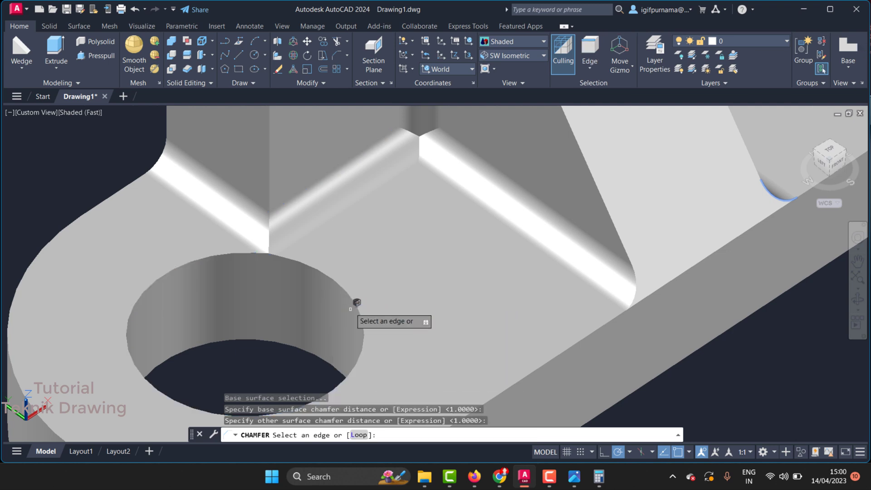
scroll(255, 239, "down", 4)
scroll(255, 239, "down", 3)
key("Escape")
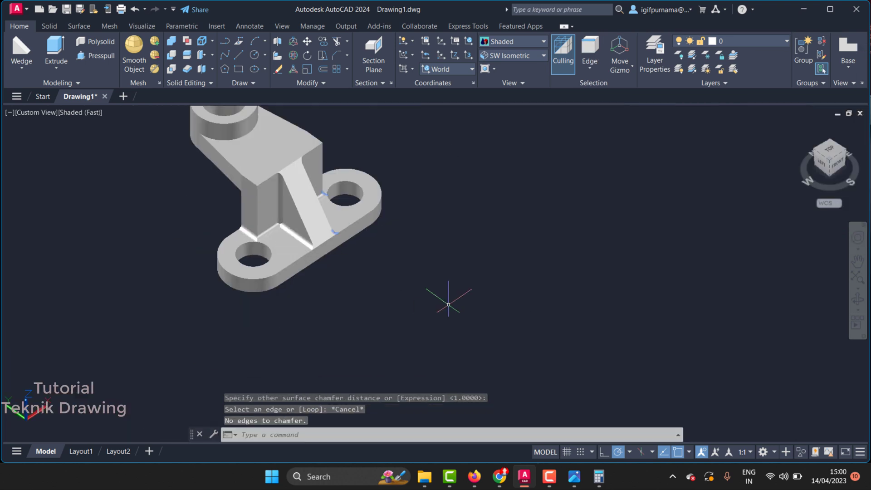
scroll(399, 236, "down", 3)
scroll(365, 222, "up", 2)
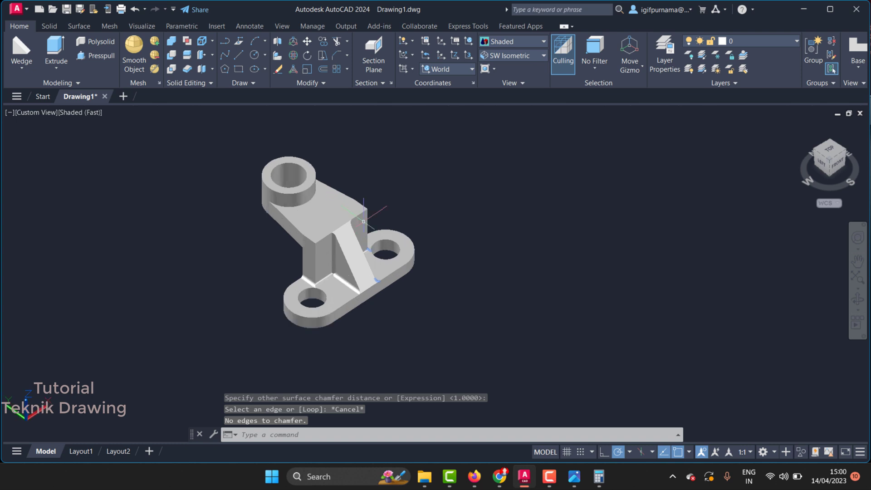
mouse_move(363, 222)
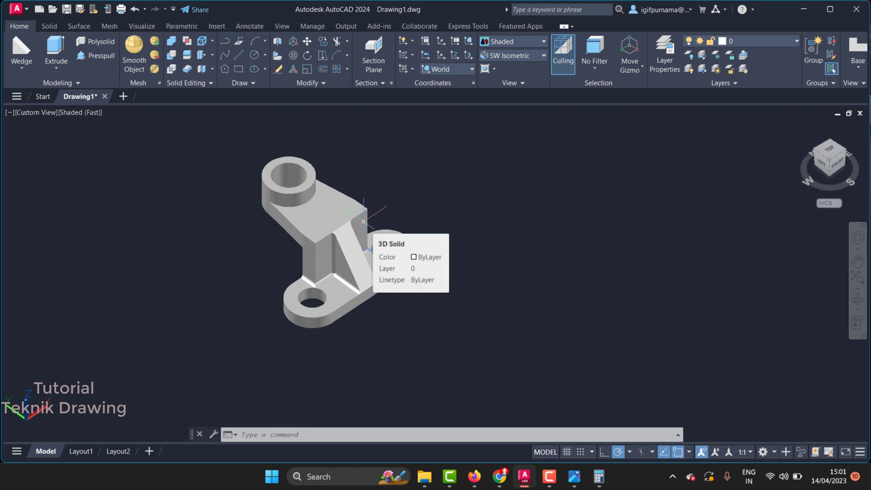
scroll(263, 209, "up", 2)
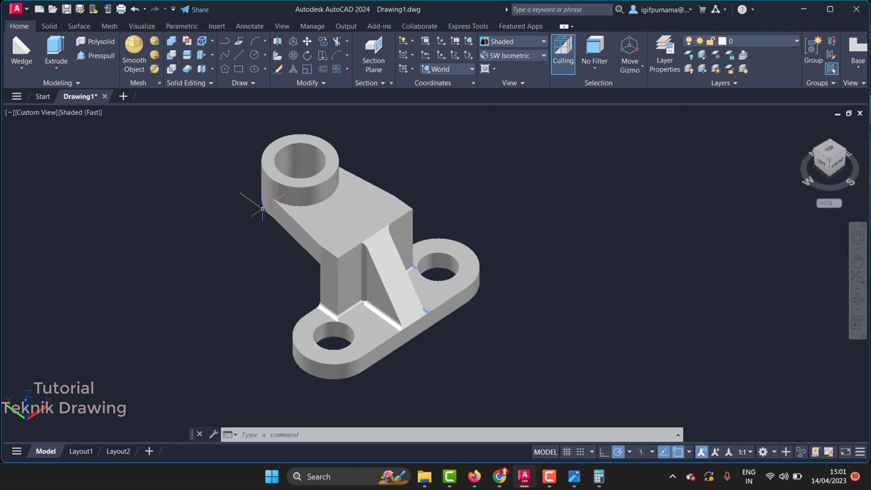